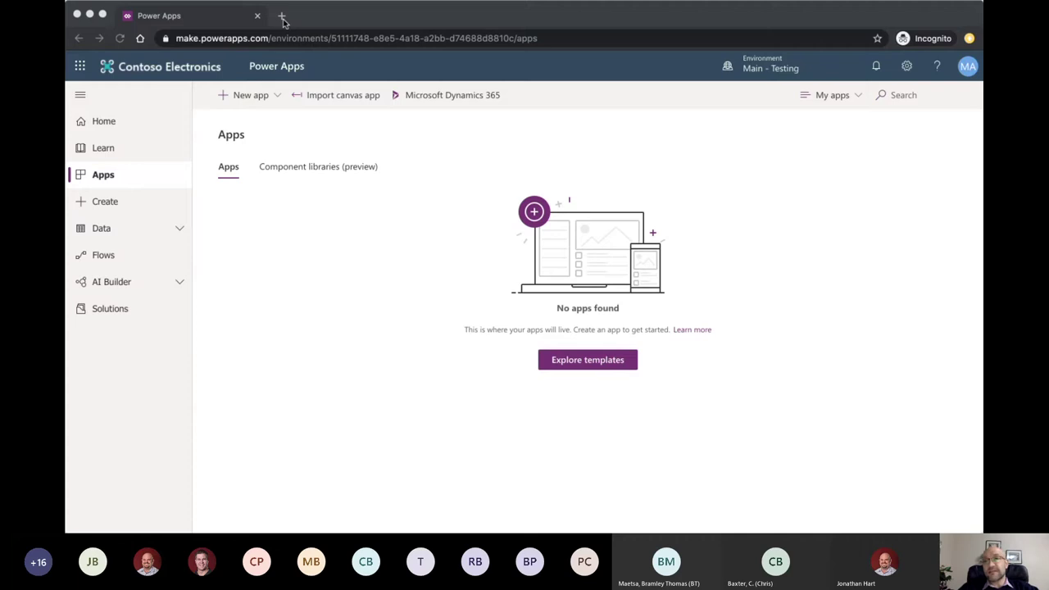
Step: Open aka.ms/powerapps-popup in a new browser tab
left_click(282, 18)
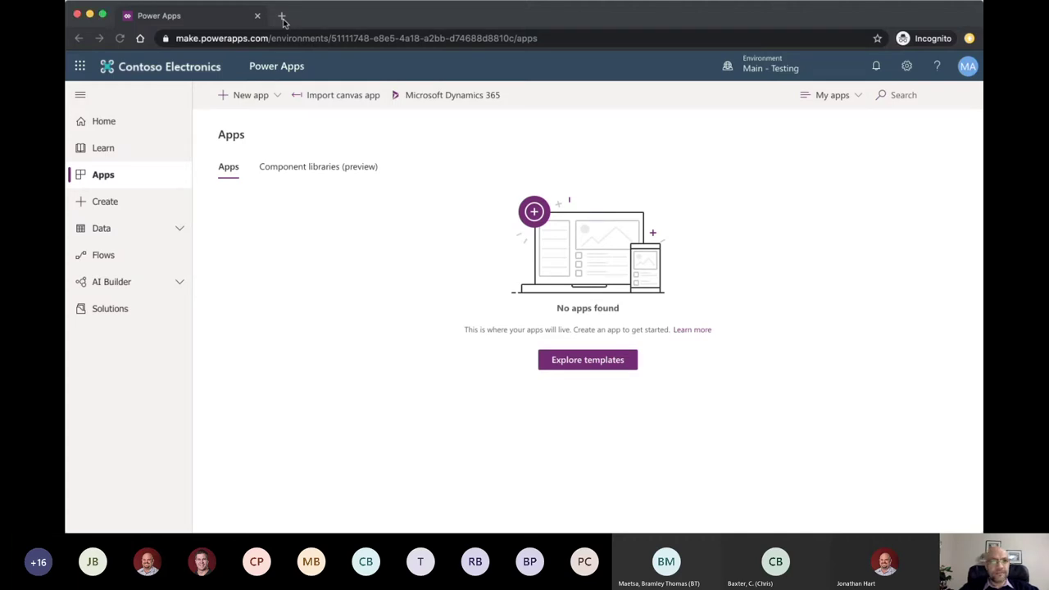
type("aka.")
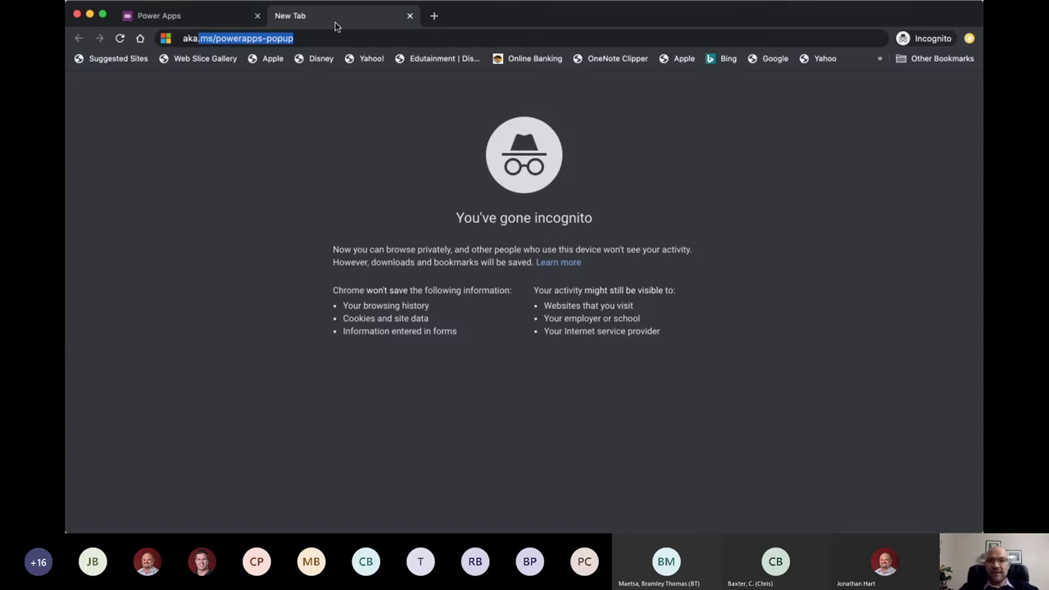
key("Return")
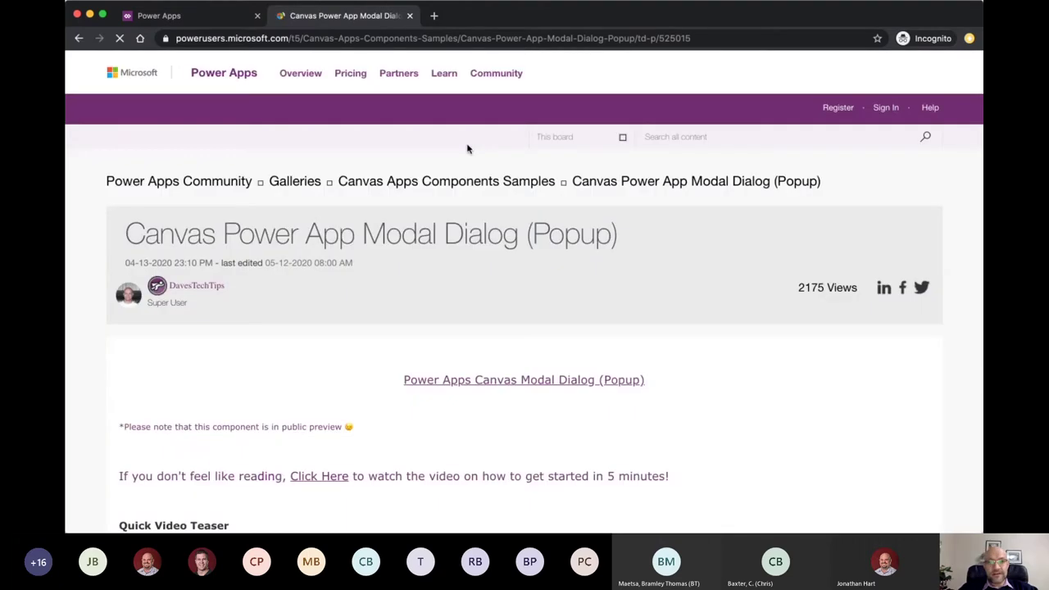
Step: Scroll through the Modal Dialog post's code and attachments, then go back to the Power Apps tab
scroll(542, 345, "down", 2)
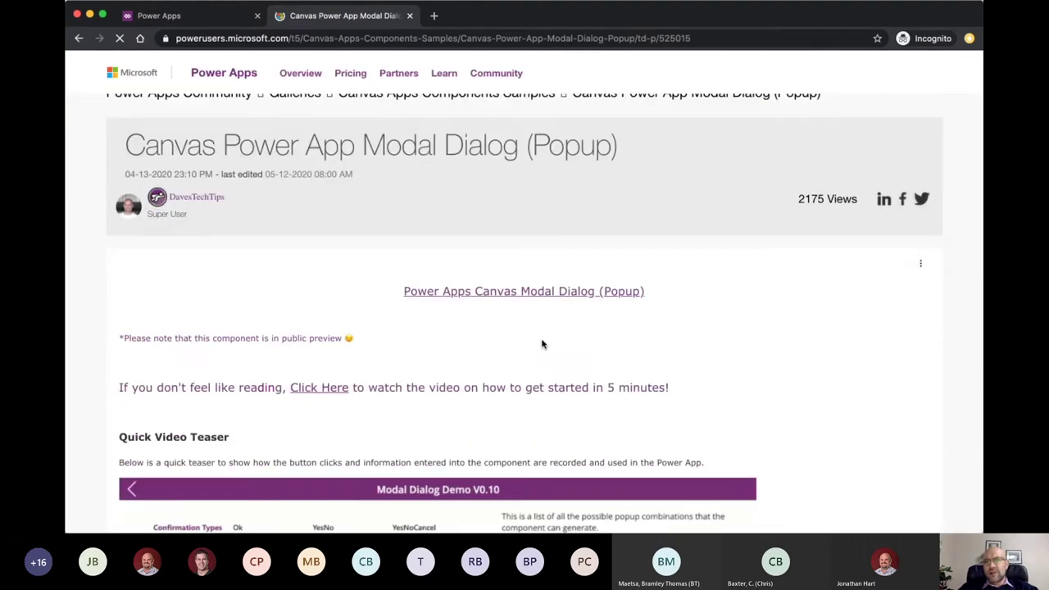
scroll(542, 344, "down", 5)
scroll(542, 340, "up", 2)
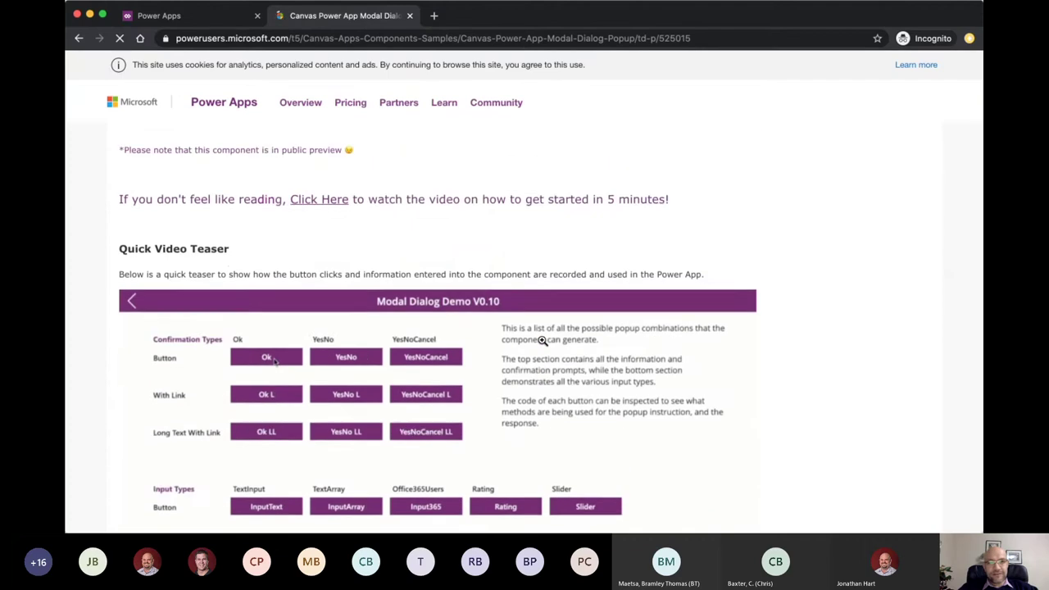
scroll(541, 339, "up", 2)
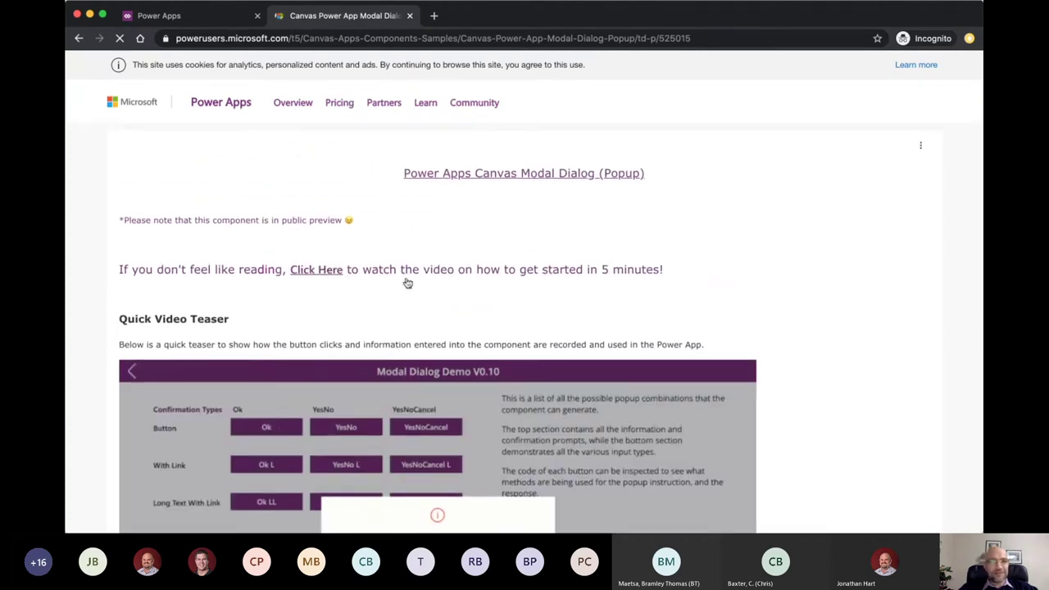
scroll(407, 283, "down", 3)
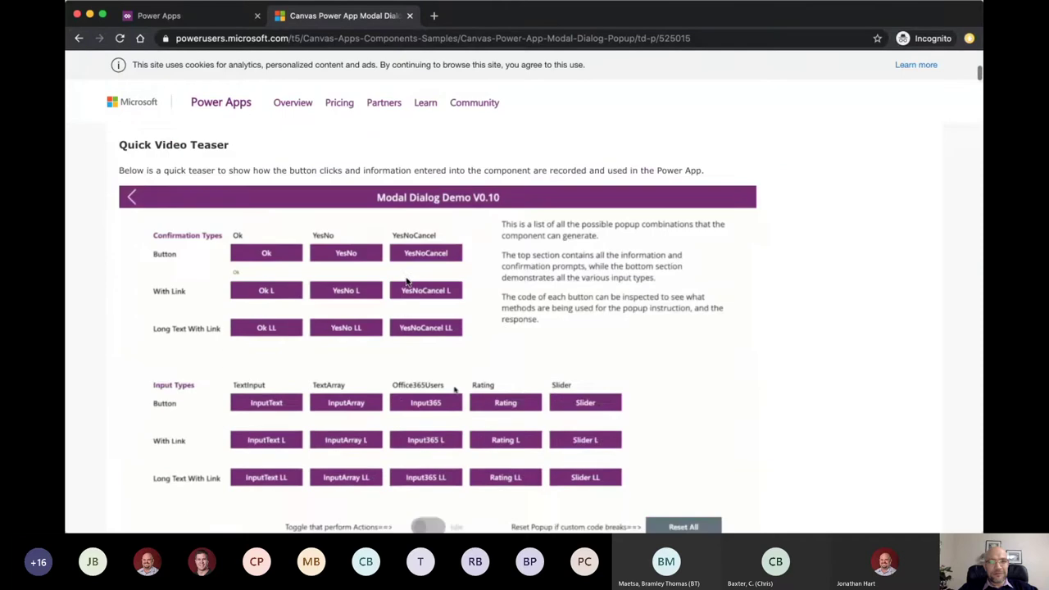
scroll(407, 283, "down", 20)
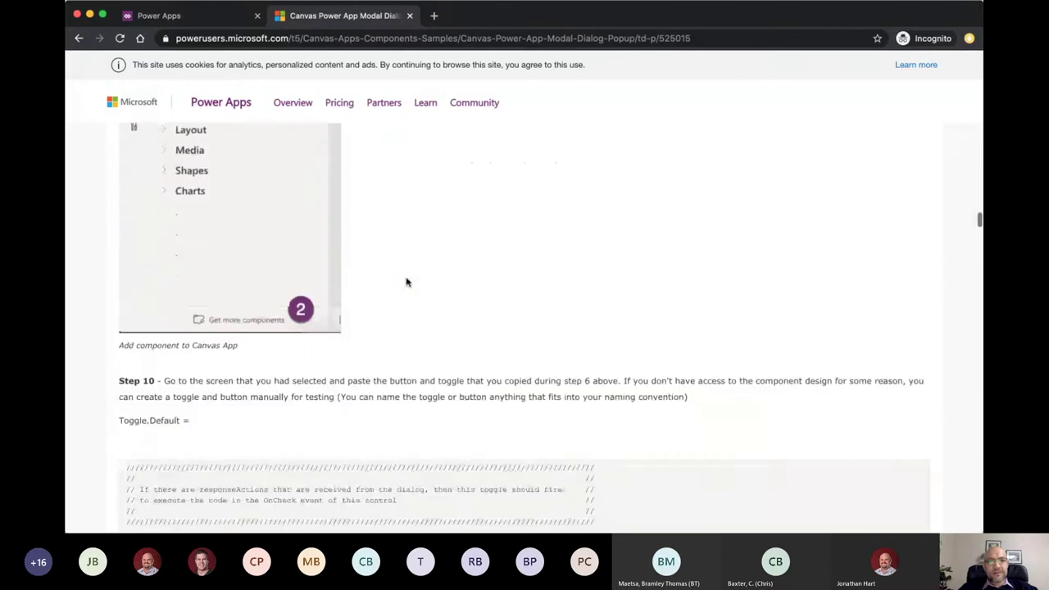
scroll(408, 282, "down", 20)
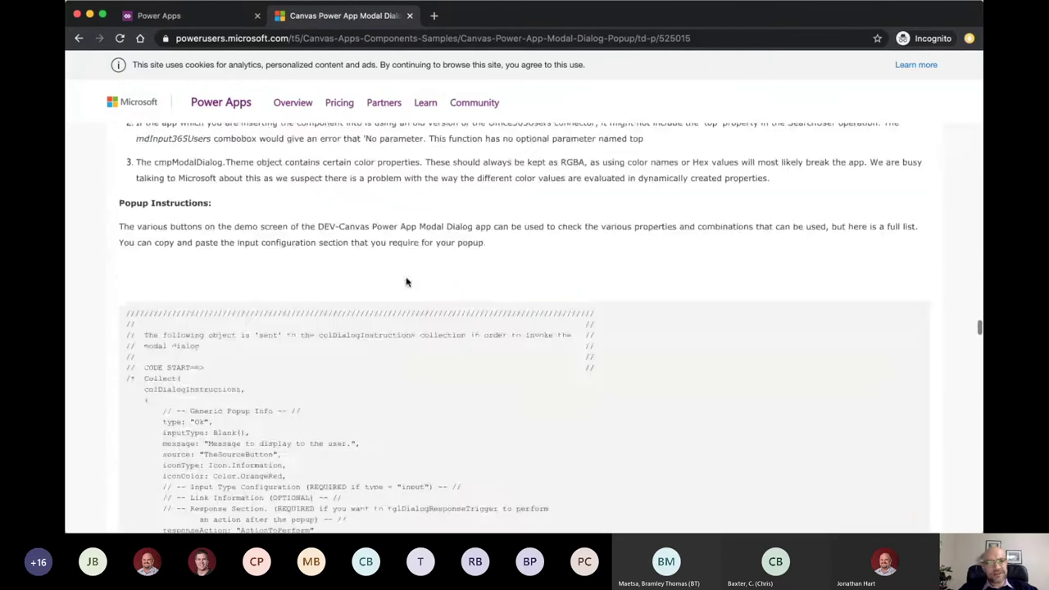
scroll(405, 281, "down", 20)
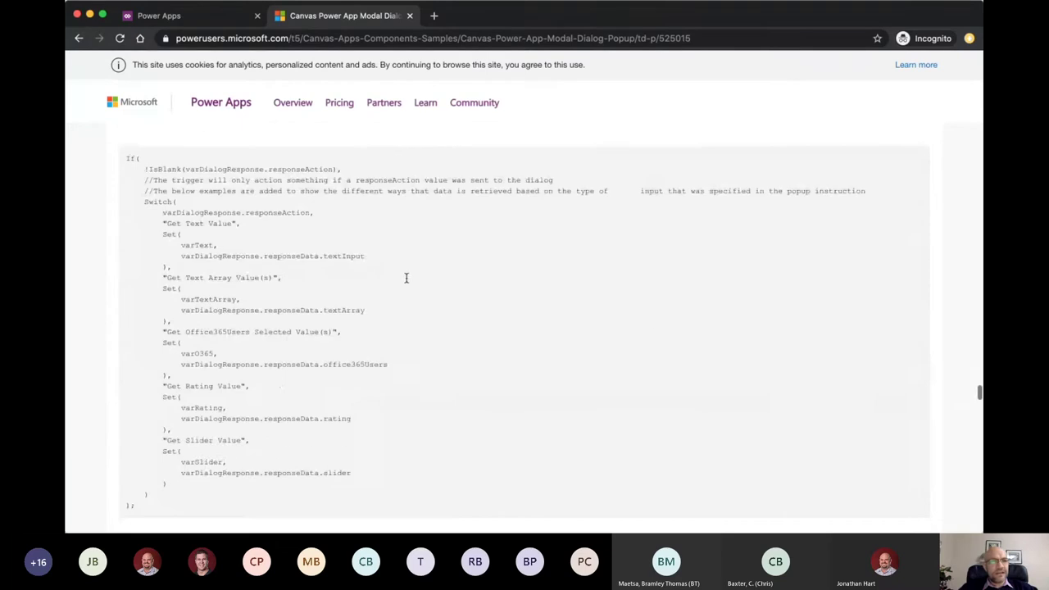
scroll(405, 279, "down", 10)
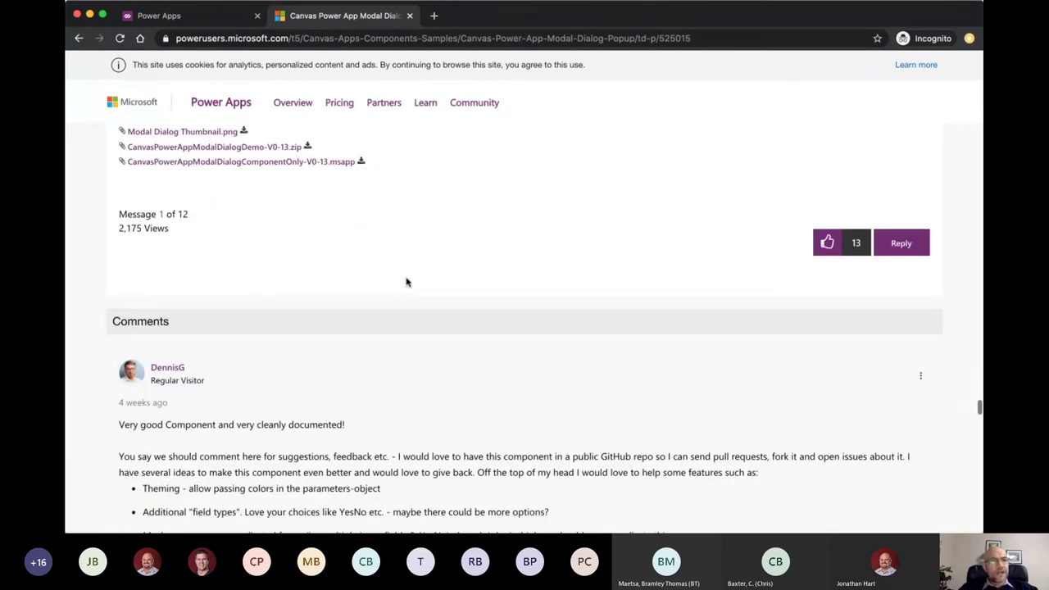
scroll(407, 281, "up", 2)
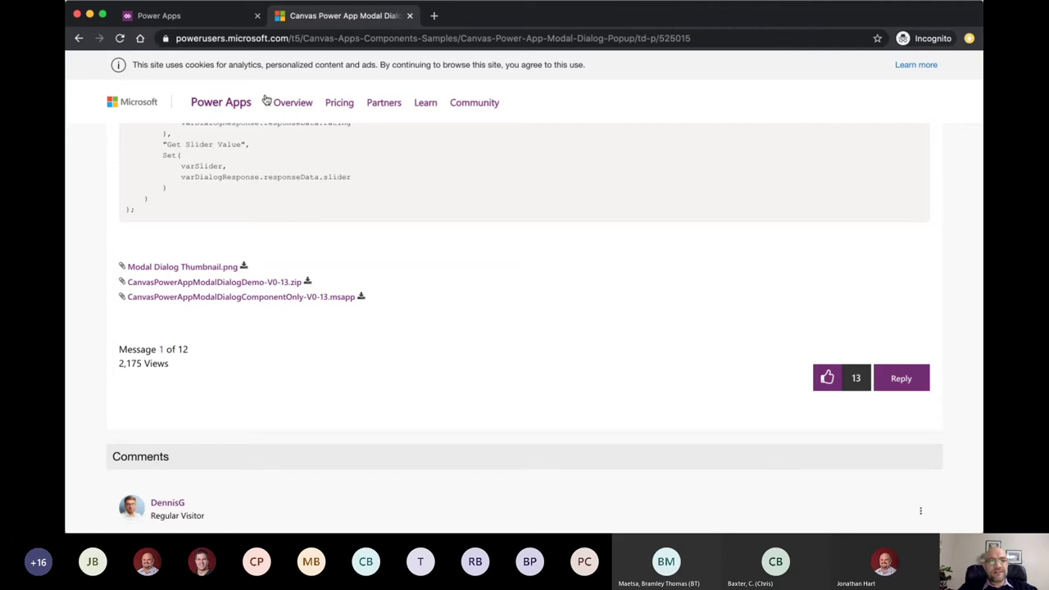
left_click(225, 22)
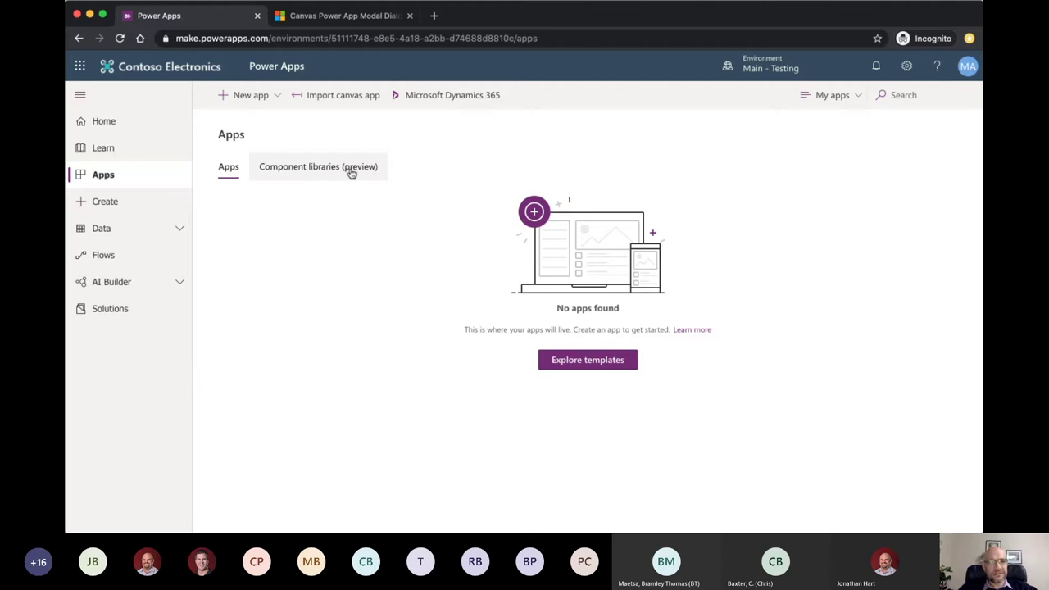
left_click(293, 168)
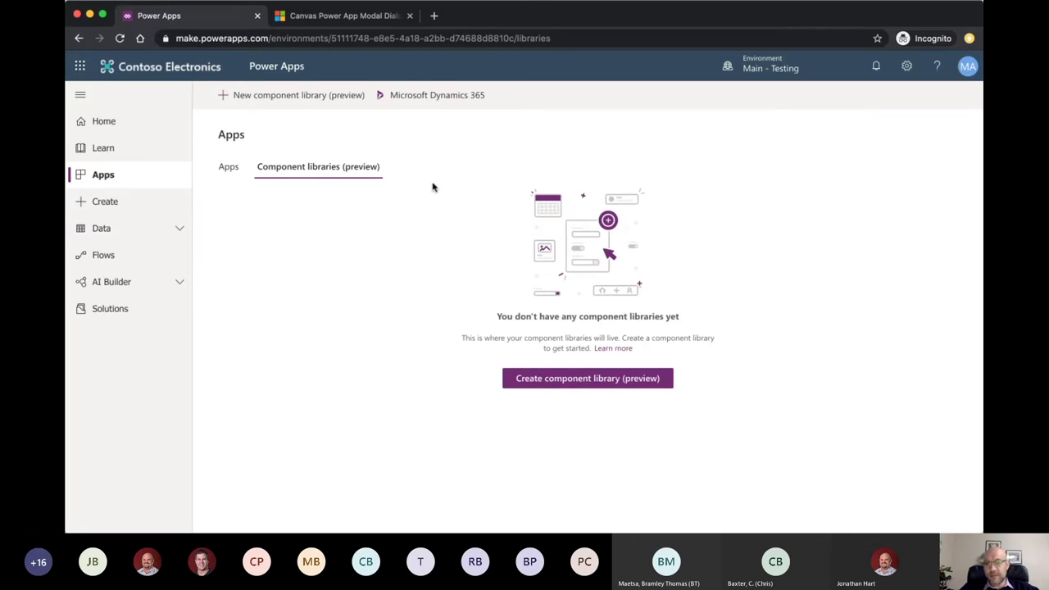
left_click(229, 169)
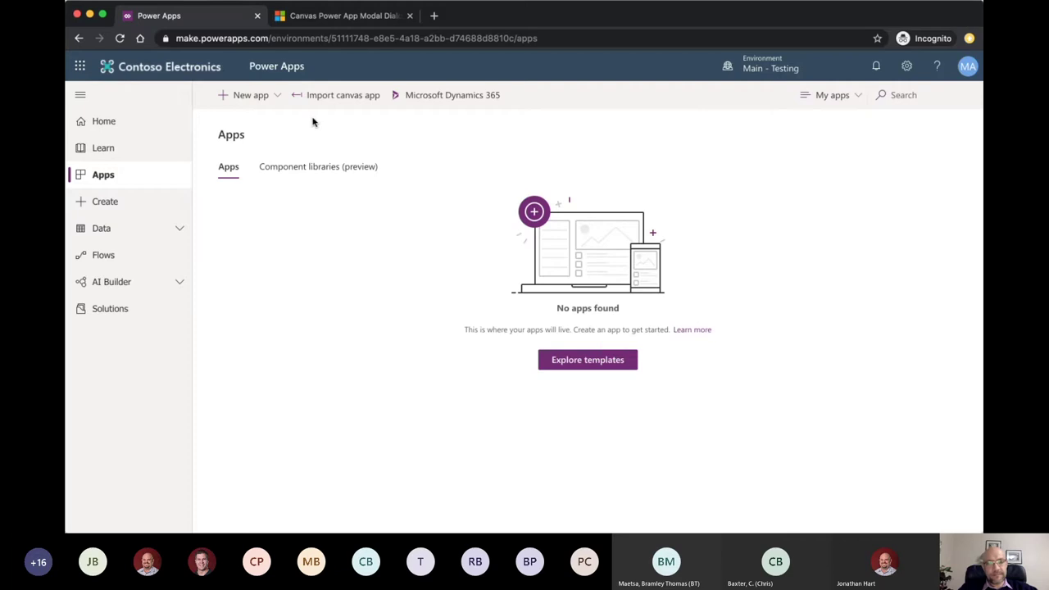
Step: Upload the V0-11 modal dialog demo zip through Import canvas app
left_click(342, 100)
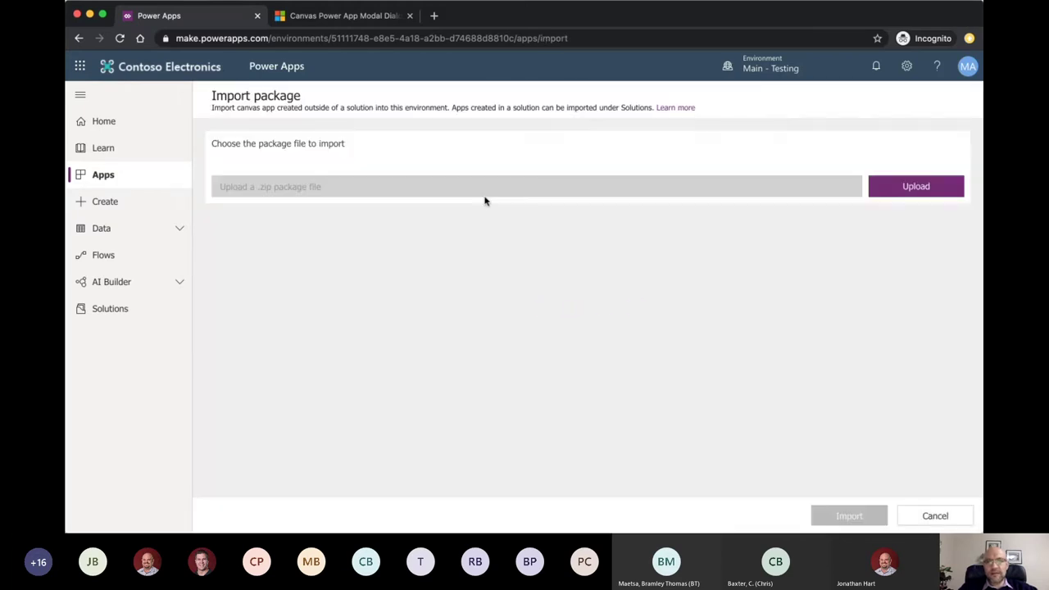
left_click(916, 191)
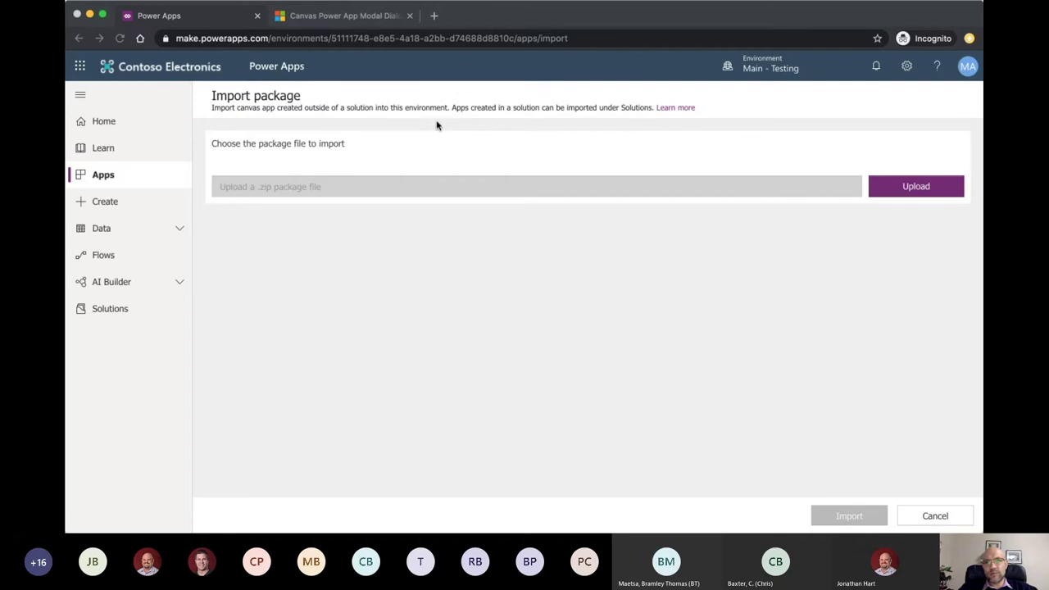
key("Return")
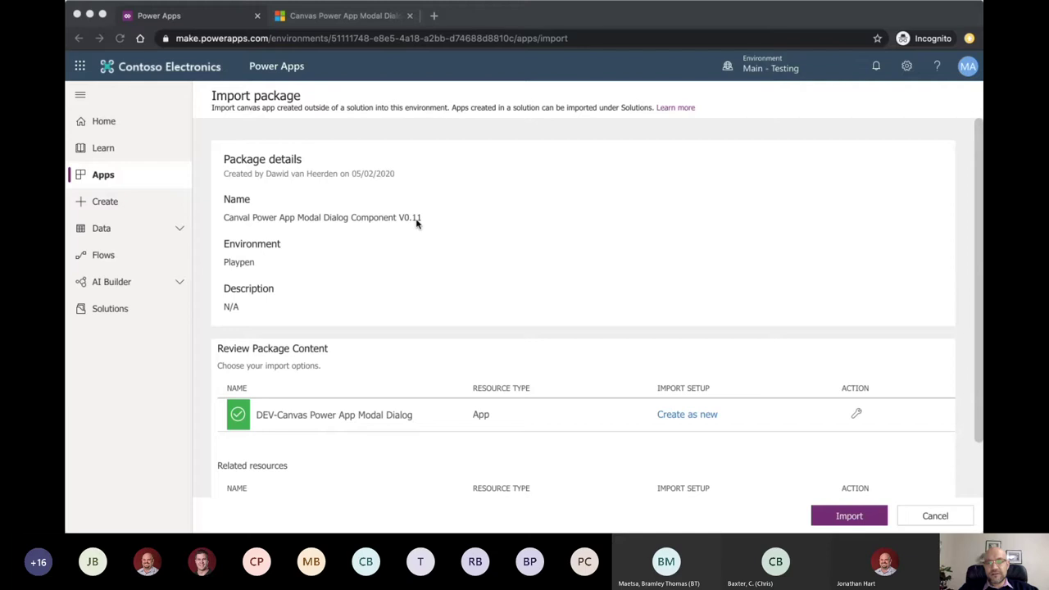
Step: Import it as a new app named DEV-Canvas Power App Modal Dialog V0.11, then return to Apps
left_click(688, 418)
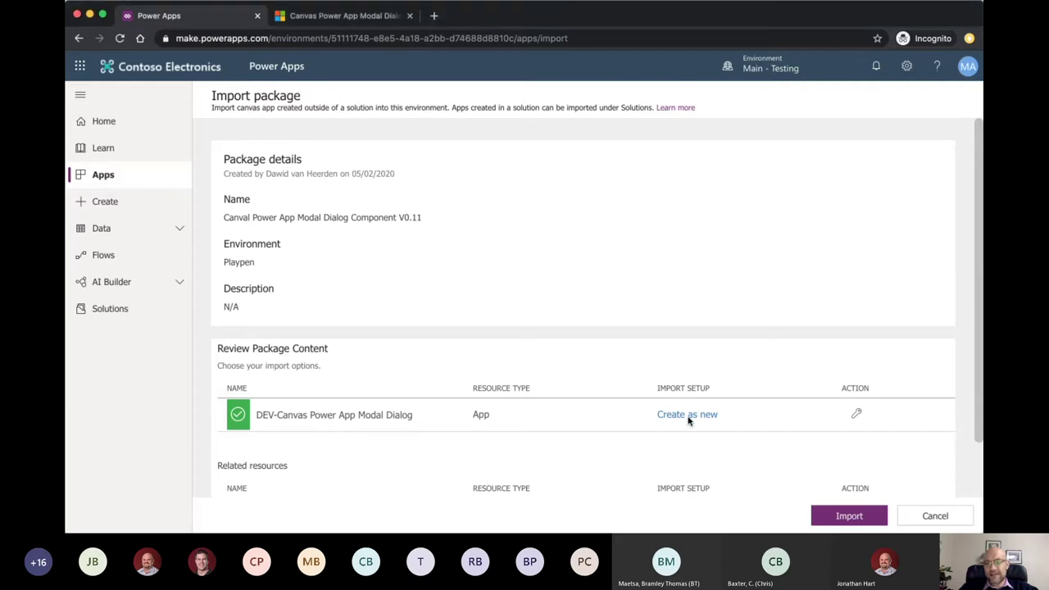
left_click(696, 418)
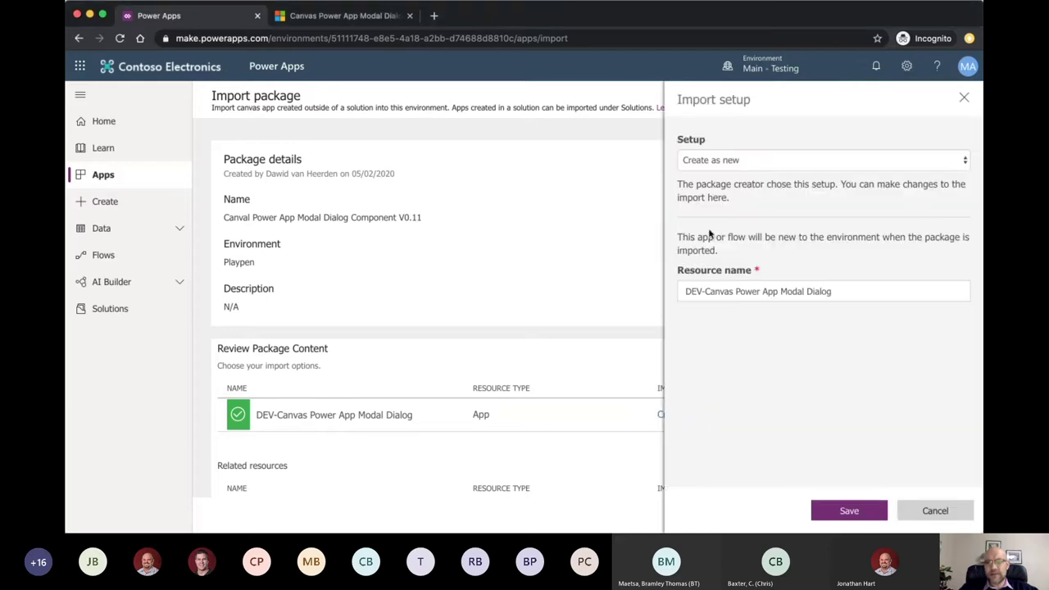
left_click(854, 292)
type("V")
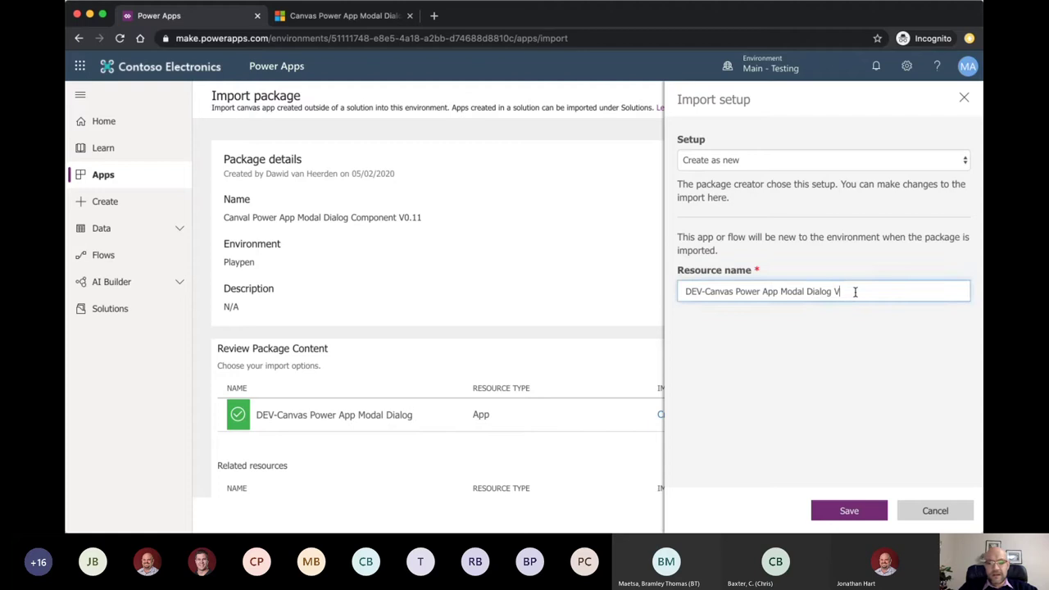
type("0.")
type("1.")
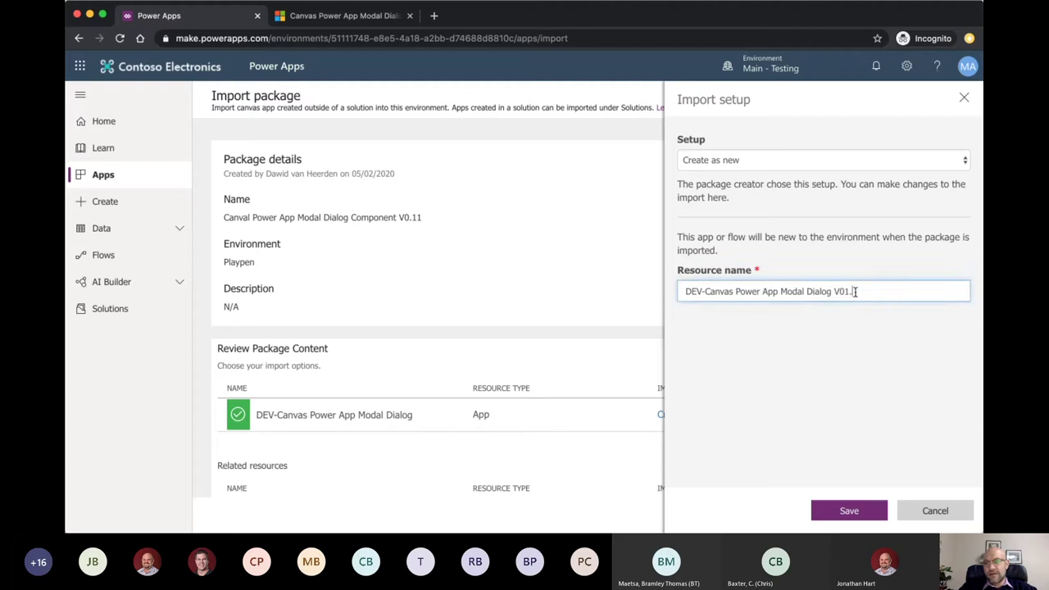
type("11")
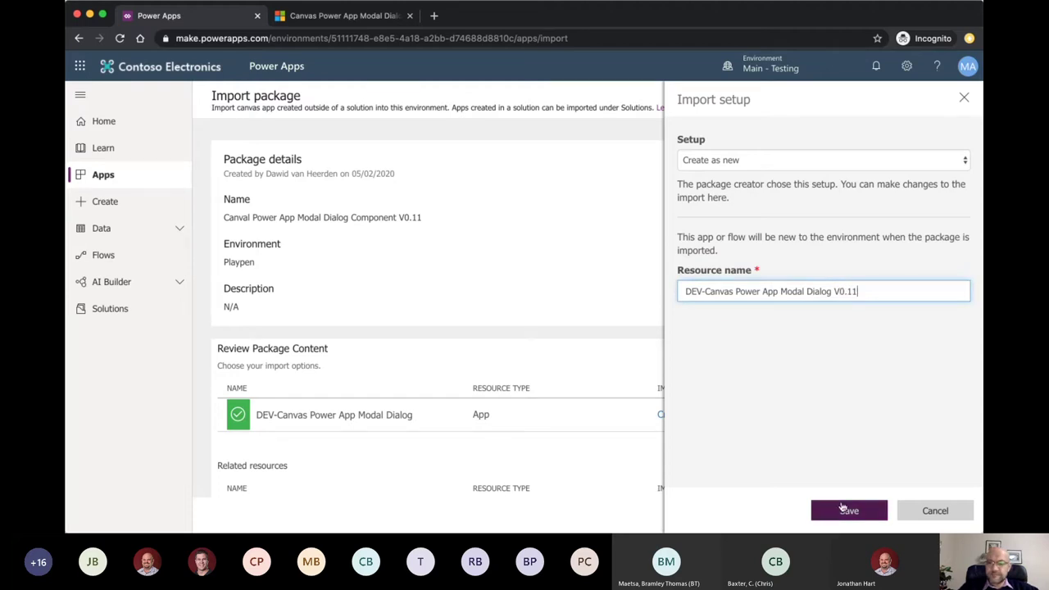
left_click(848, 510)
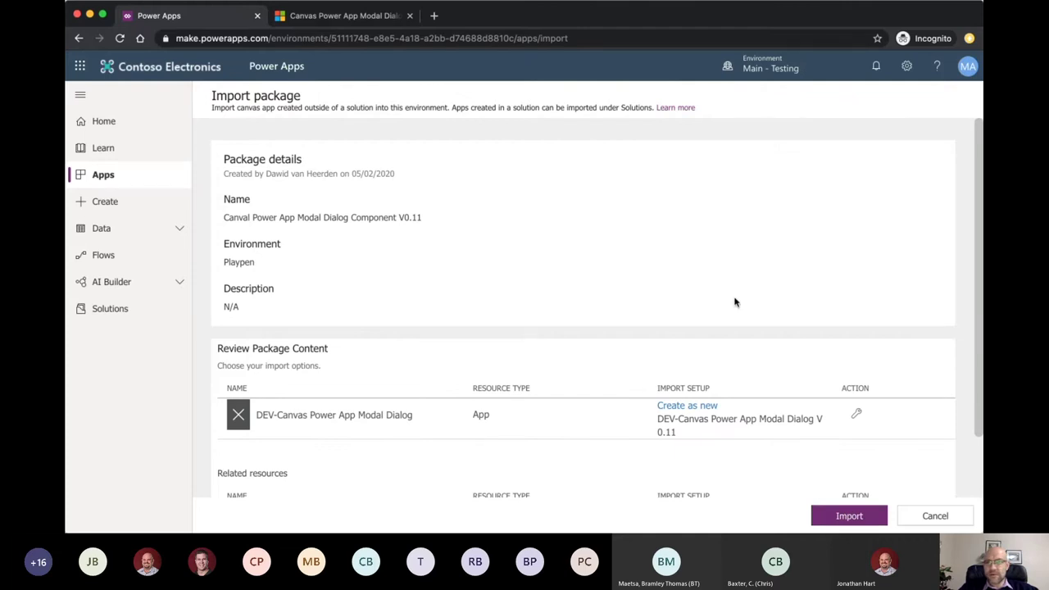
left_click(844, 516)
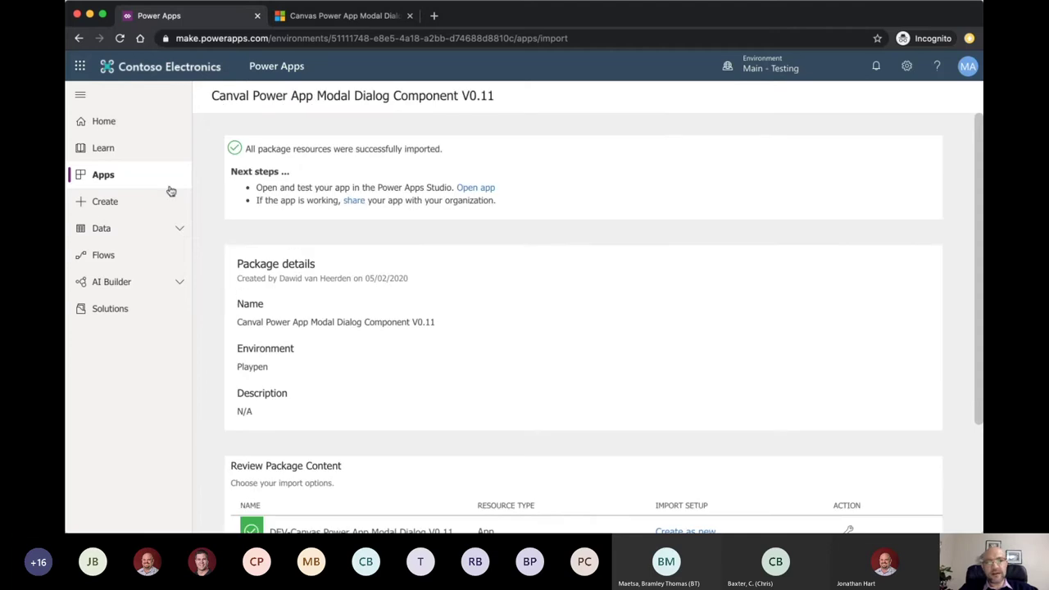
left_click(108, 181)
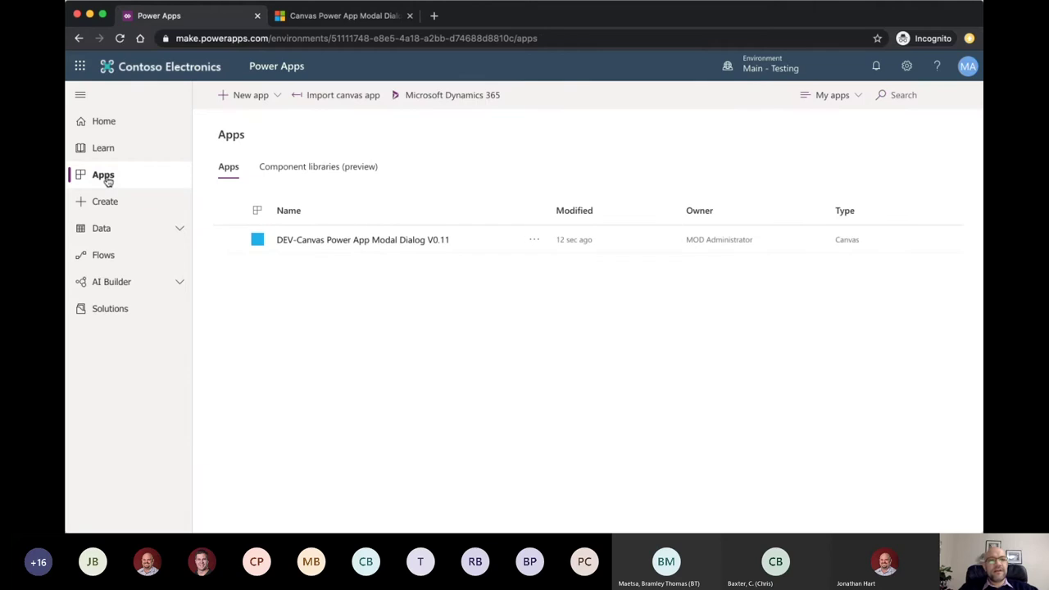
Step: Play the imported modal dialog app, allowing Office 365 Users access
left_click(371, 240)
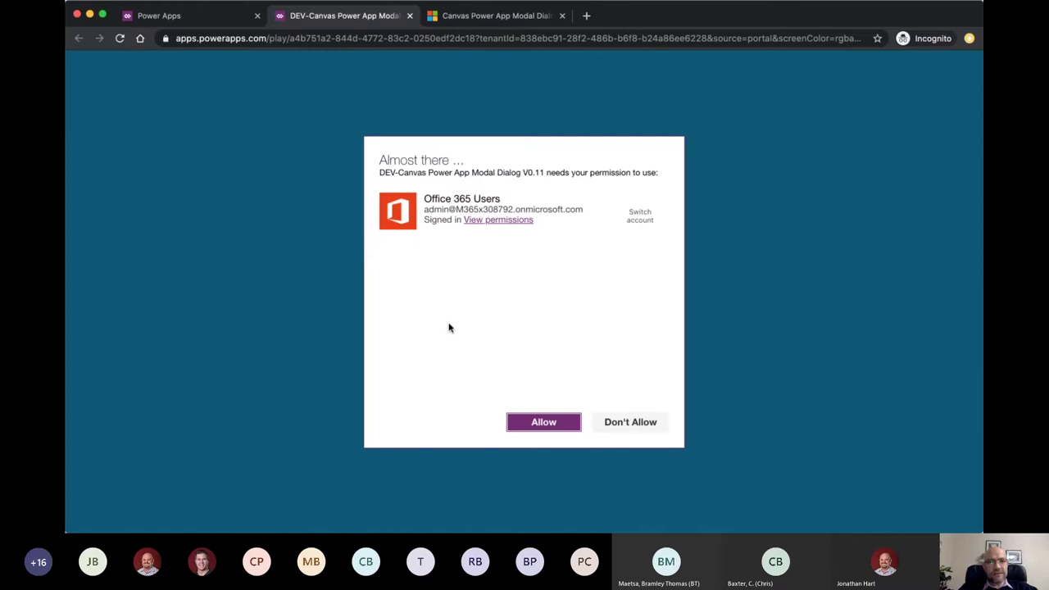
left_click(544, 423)
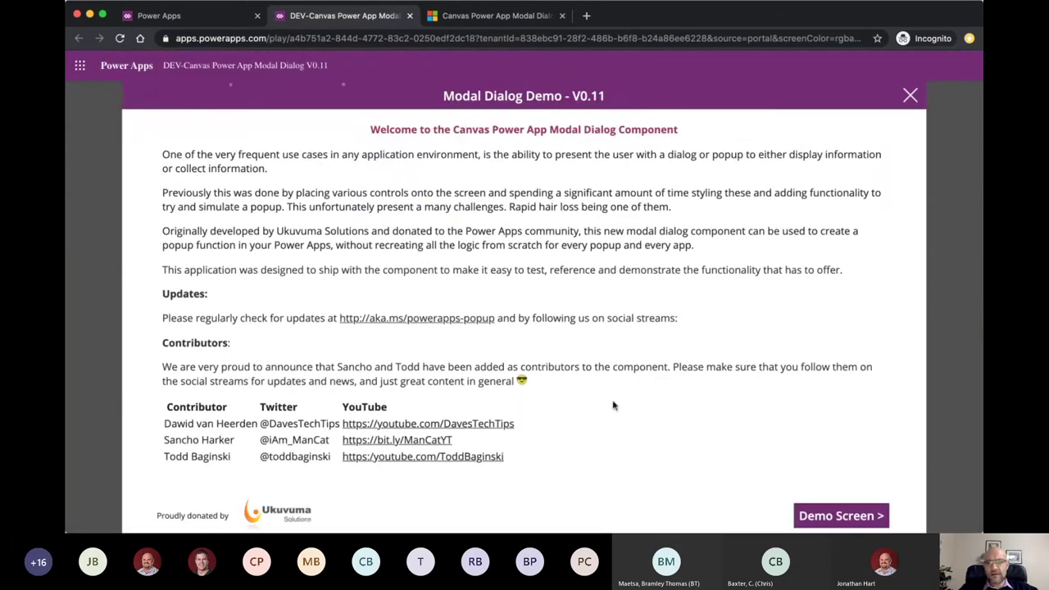
left_click(841, 515)
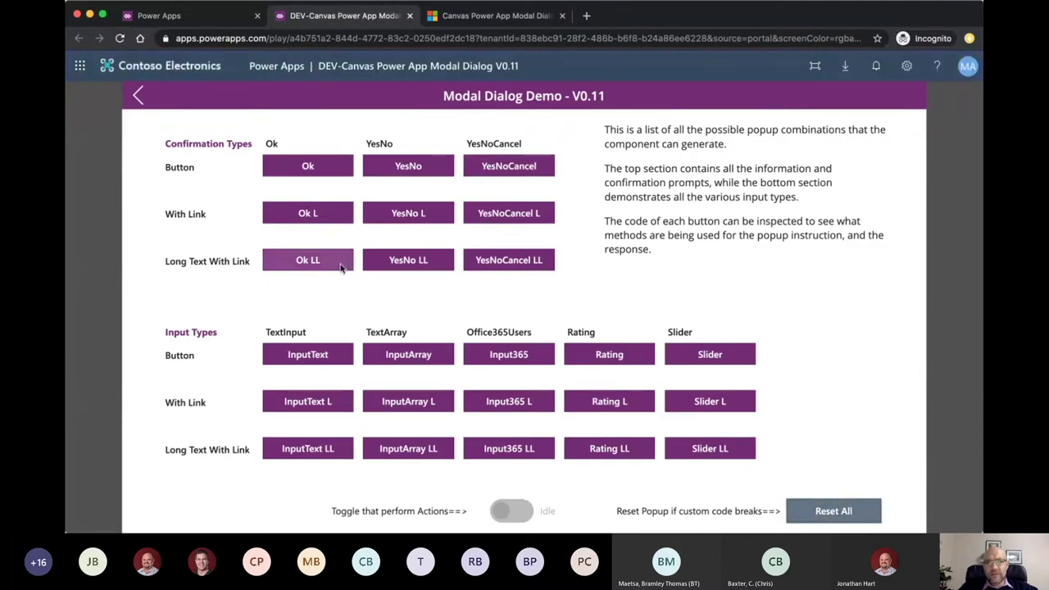
Step: Try the Ok popup and the Office365 user-picker list, cancel it, and close the app tab
left_click(309, 167)
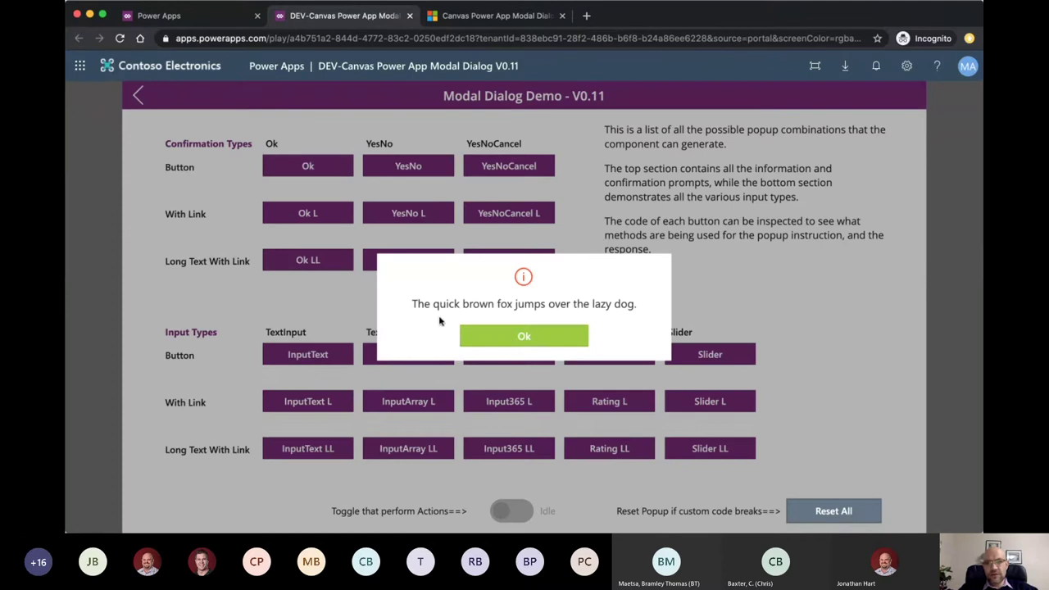
left_click(523, 338)
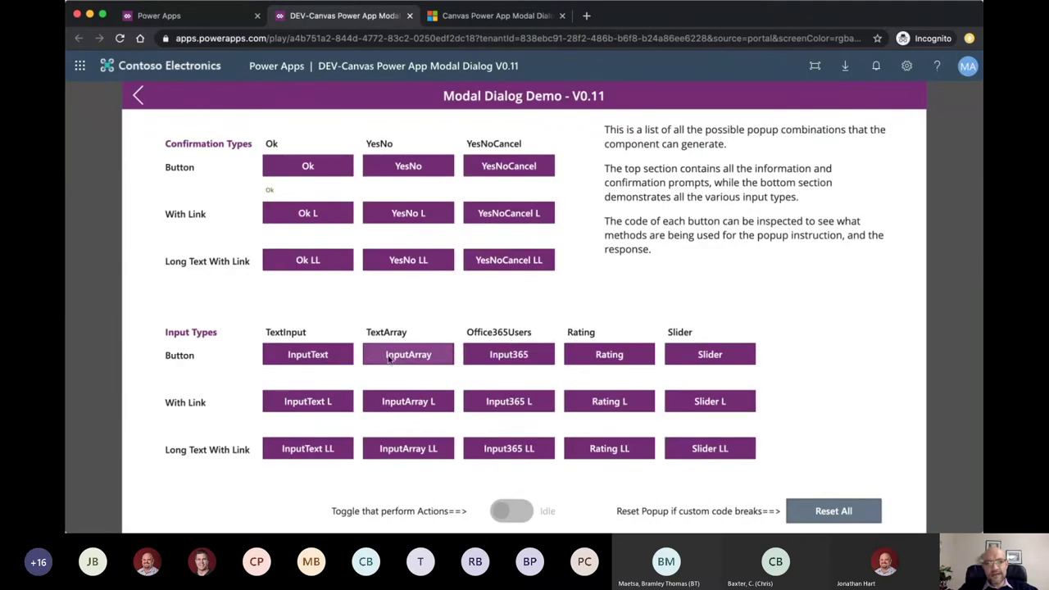
left_click(517, 357)
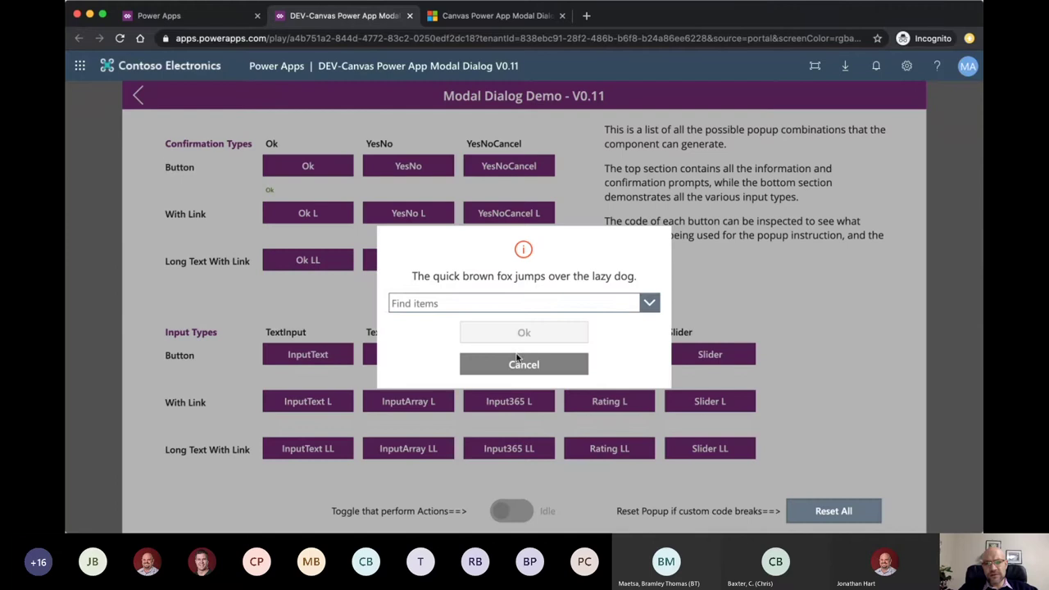
left_click(649, 303)
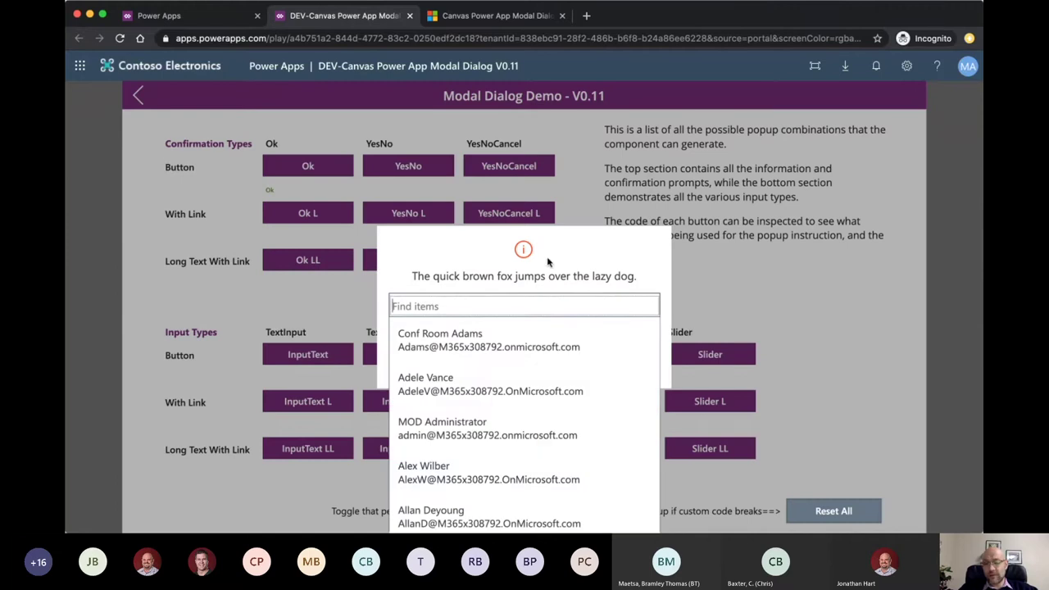
left_click(610, 256)
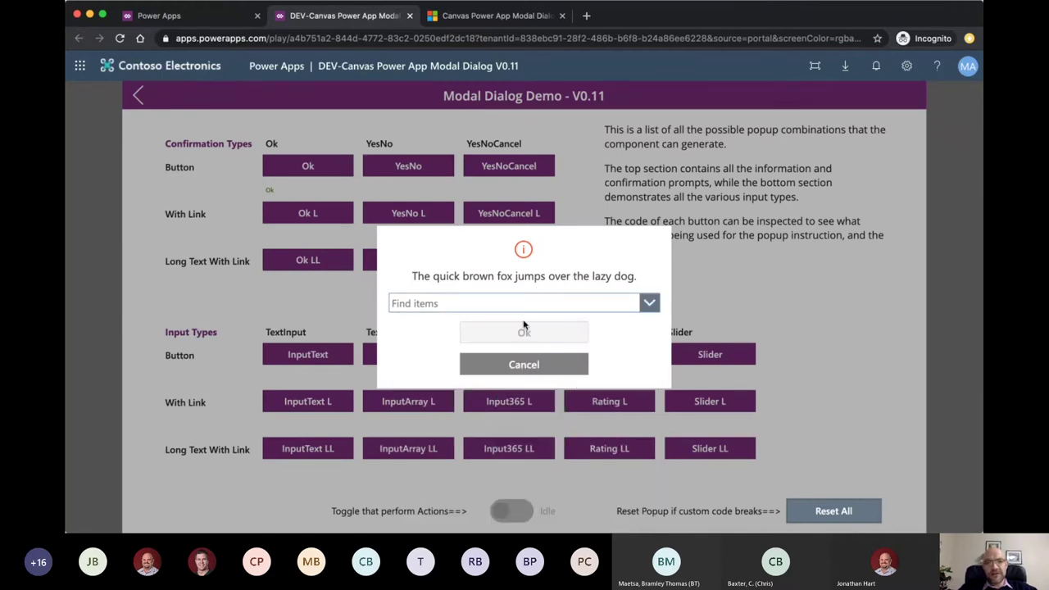
left_click(539, 365)
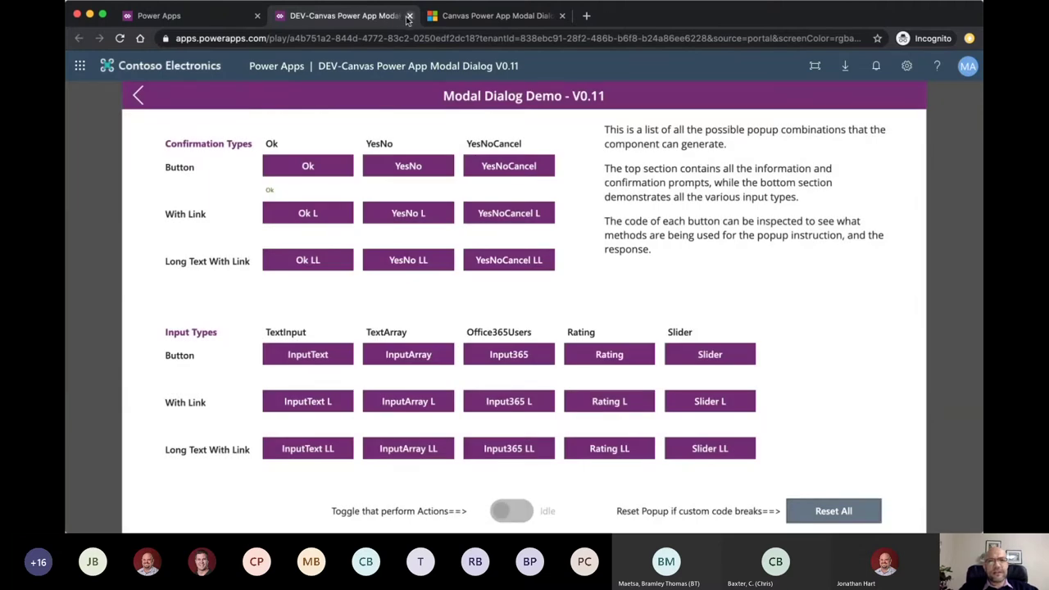
left_click(409, 16)
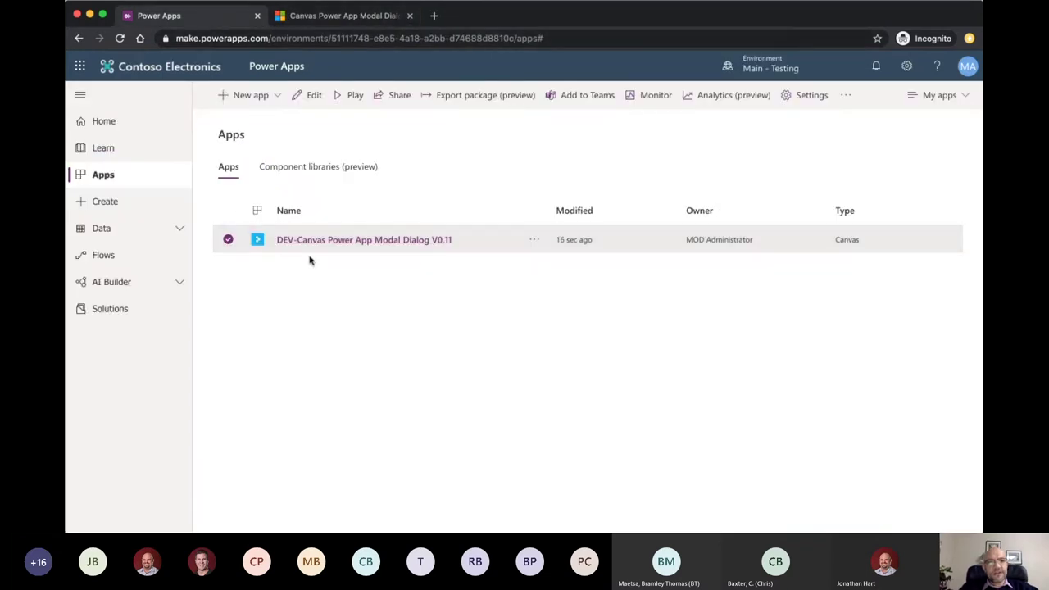
Step: Create a component library named 'Generic App Components' from the Component libraries (preview) list
left_click(322, 168)
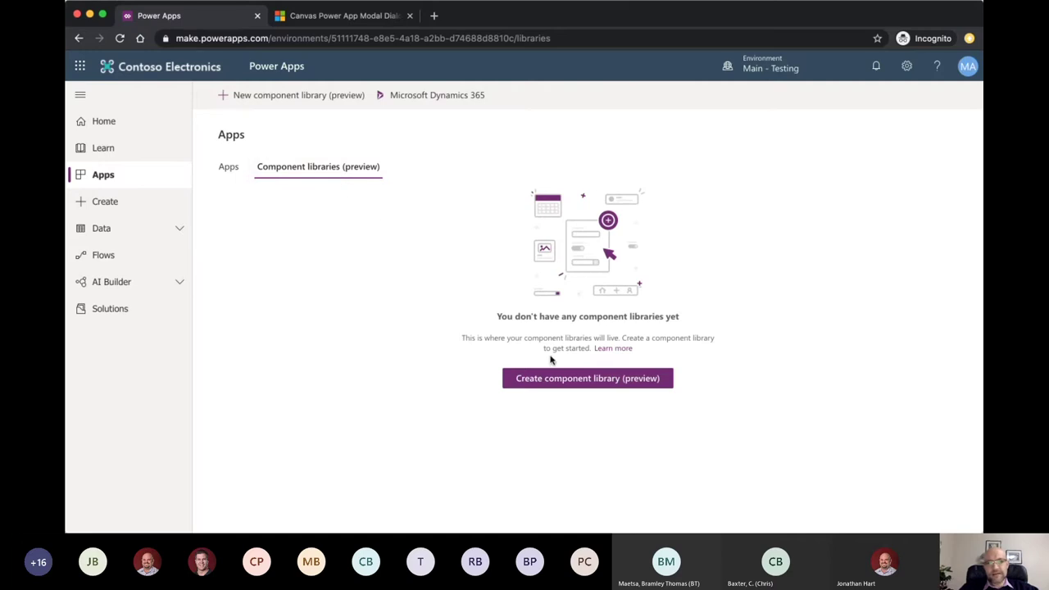
left_click(584, 381)
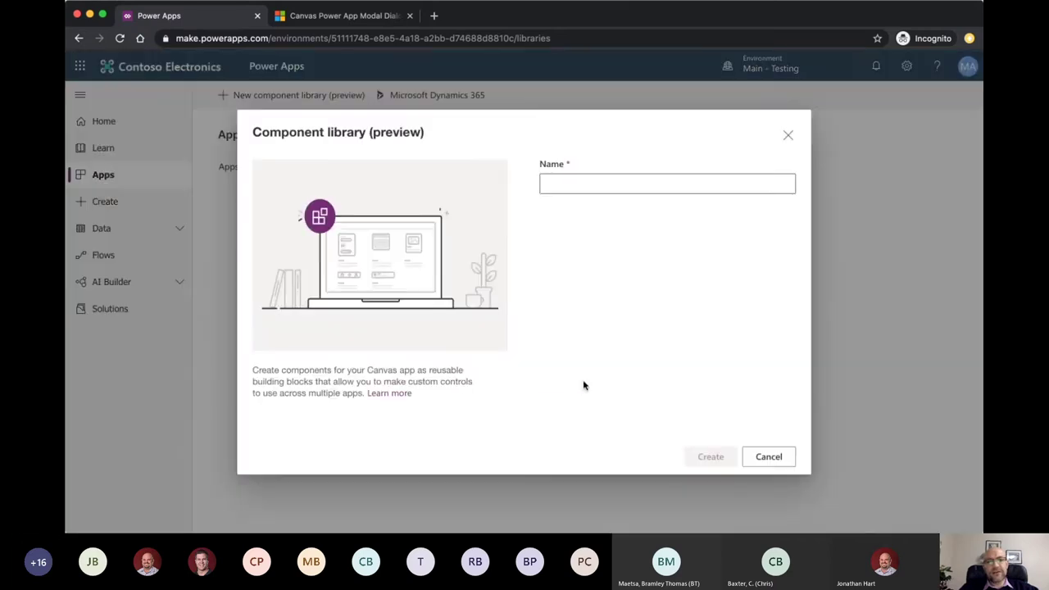
left_click(606, 182)
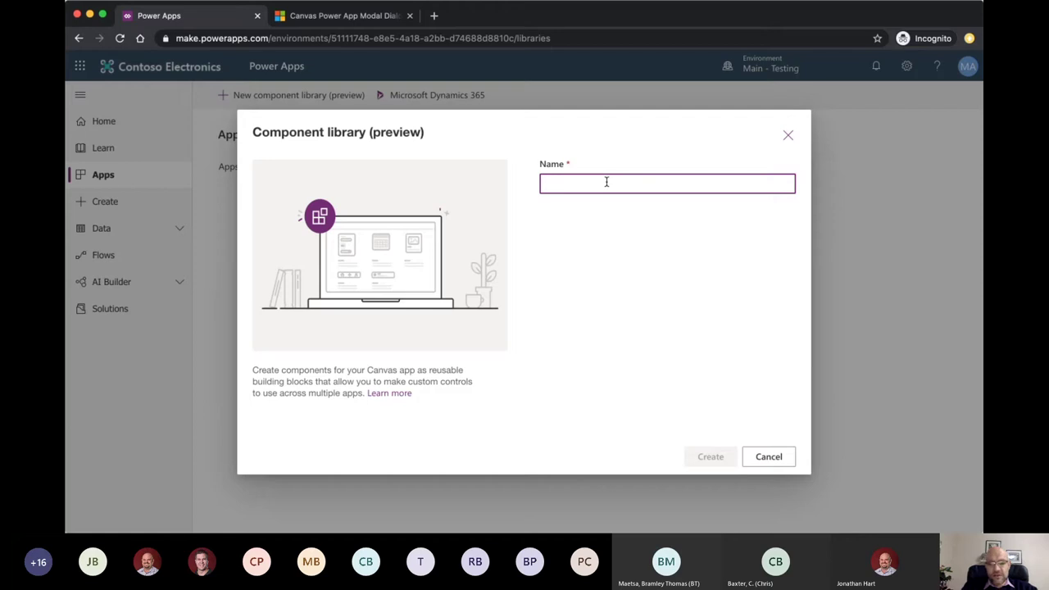
type("Generic Ap")
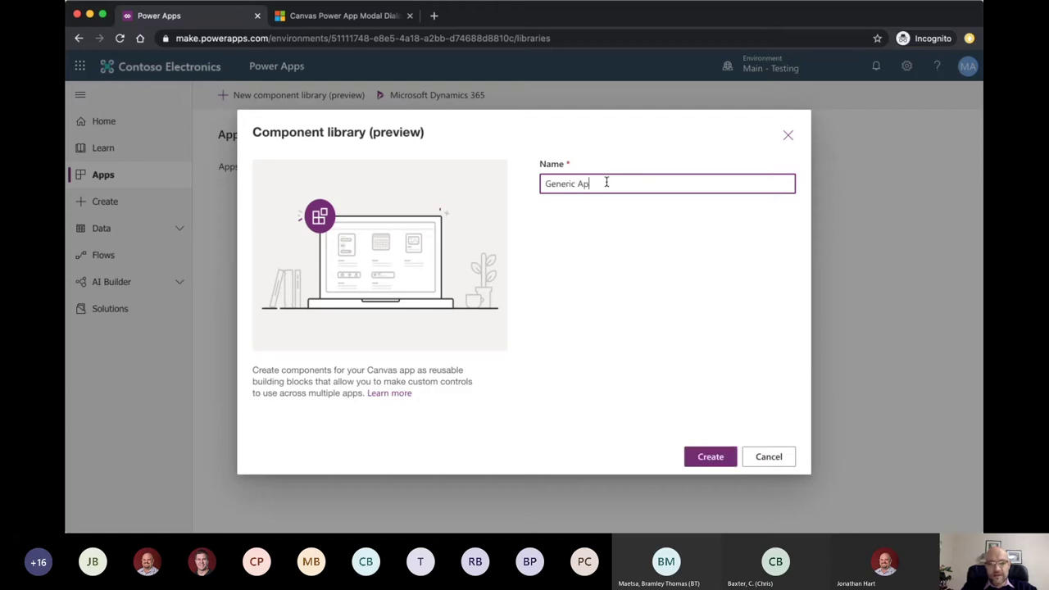
type("p Compo")
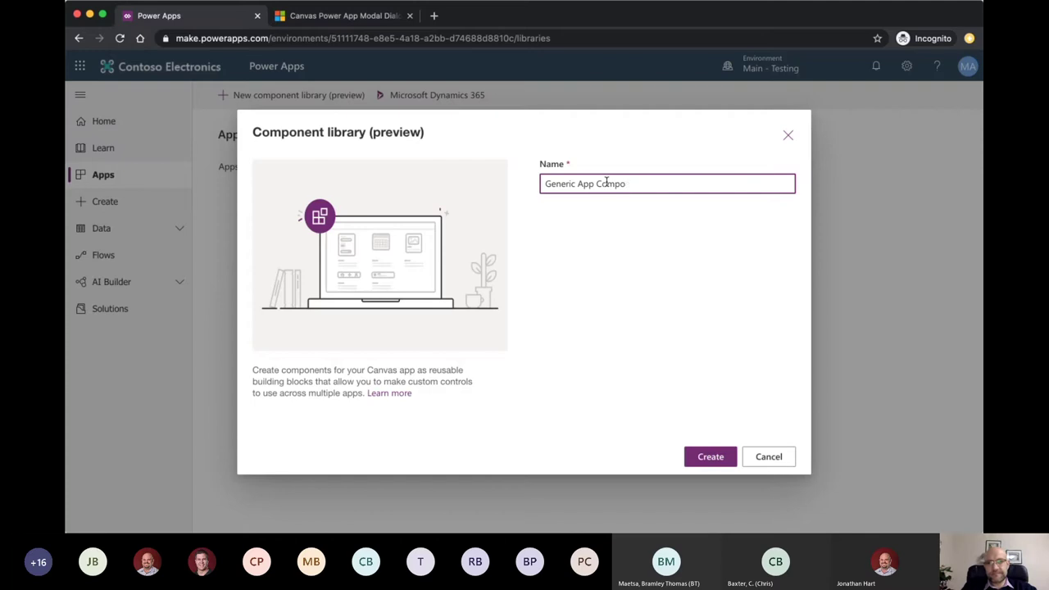
type("ennents")
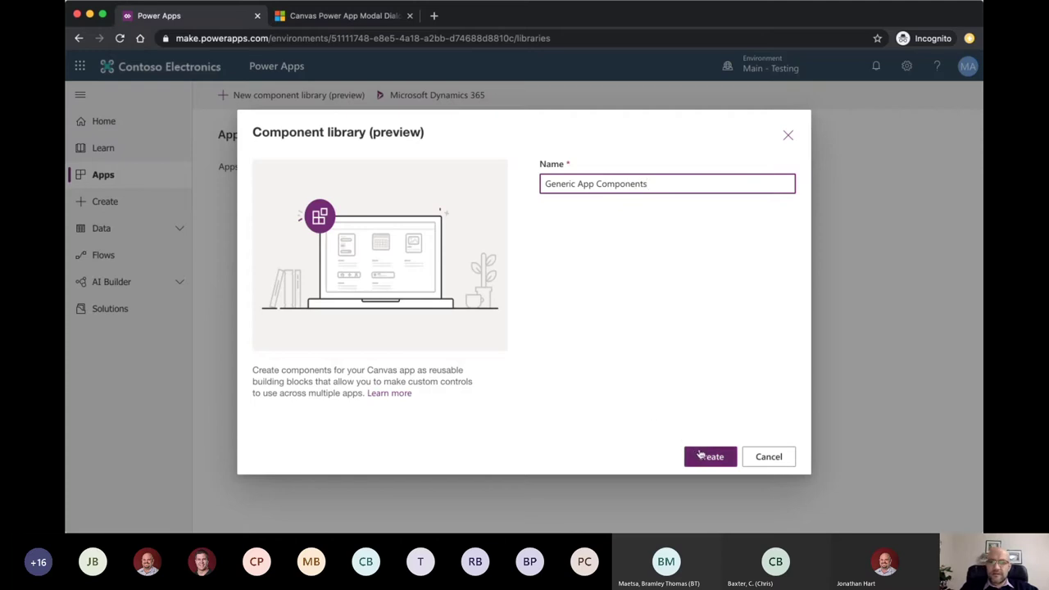
left_click(700, 455)
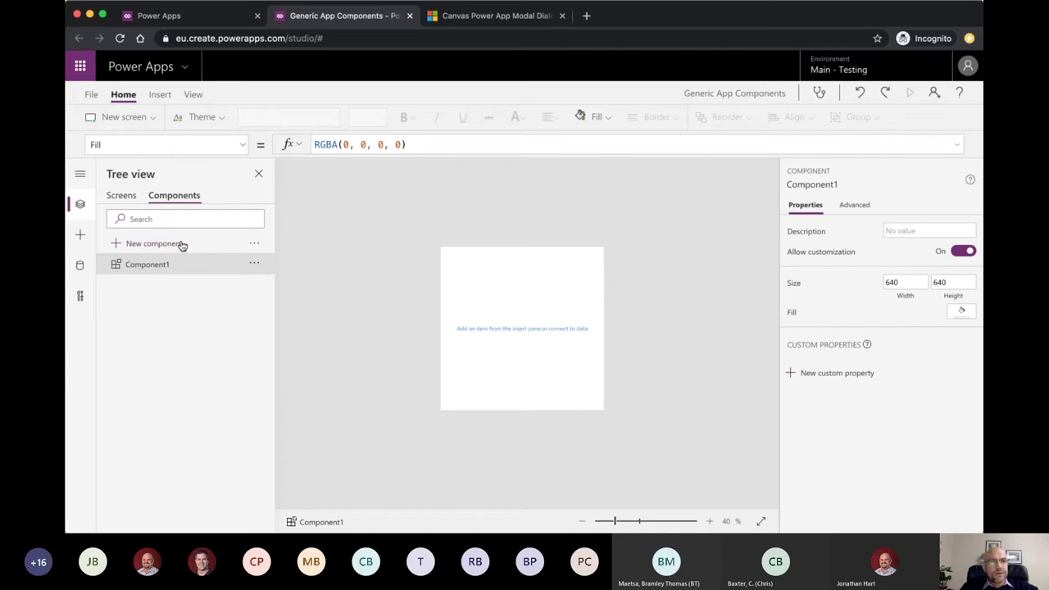
Step: Import components into the library from the DEV-Canvas Power App Modal Dialog app
left_click(255, 246)
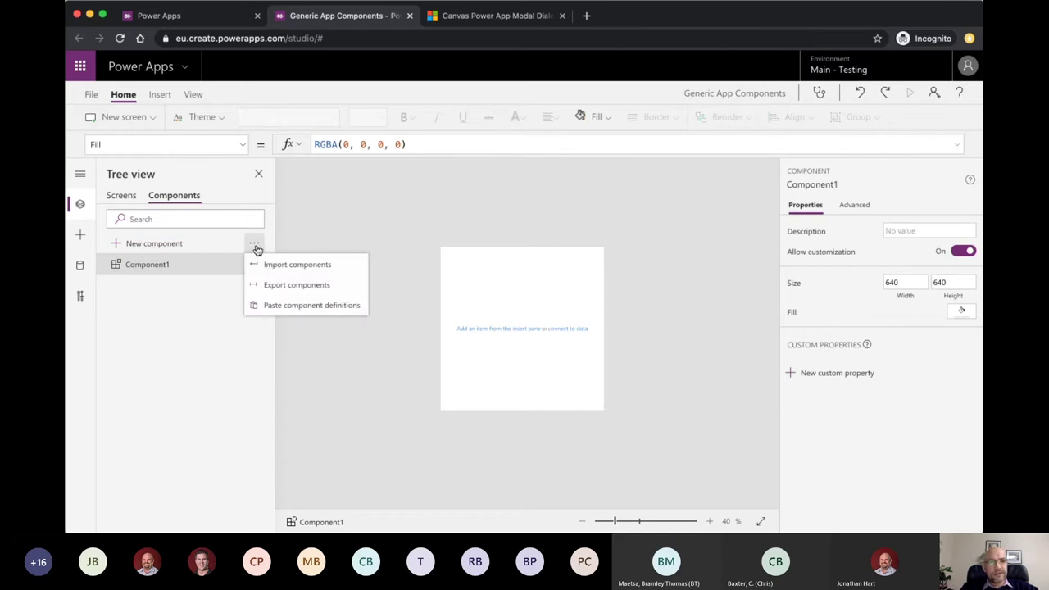
left_click(301, 265)
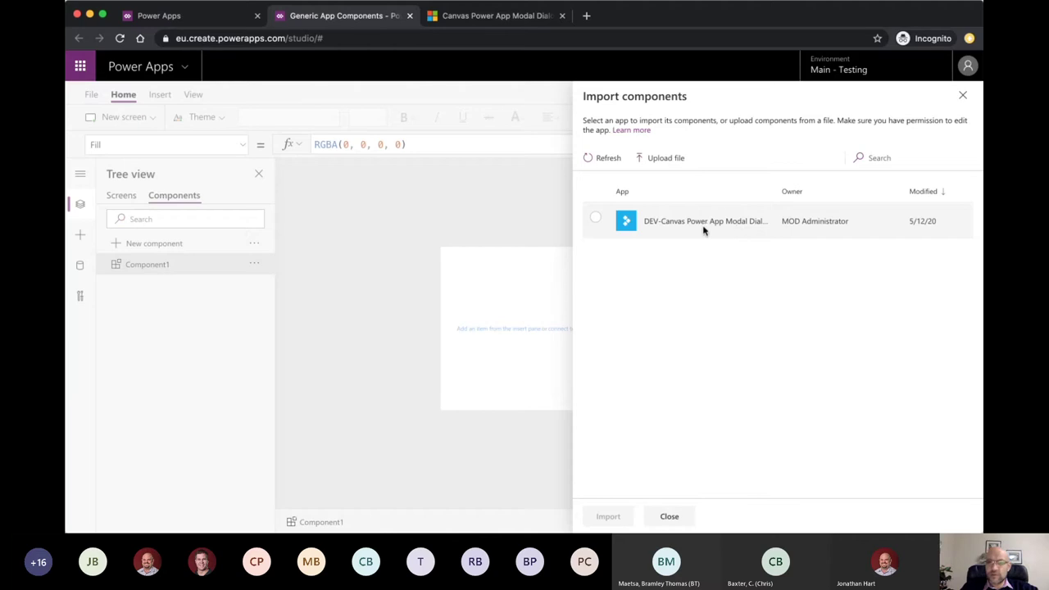
left_click(596, 219)
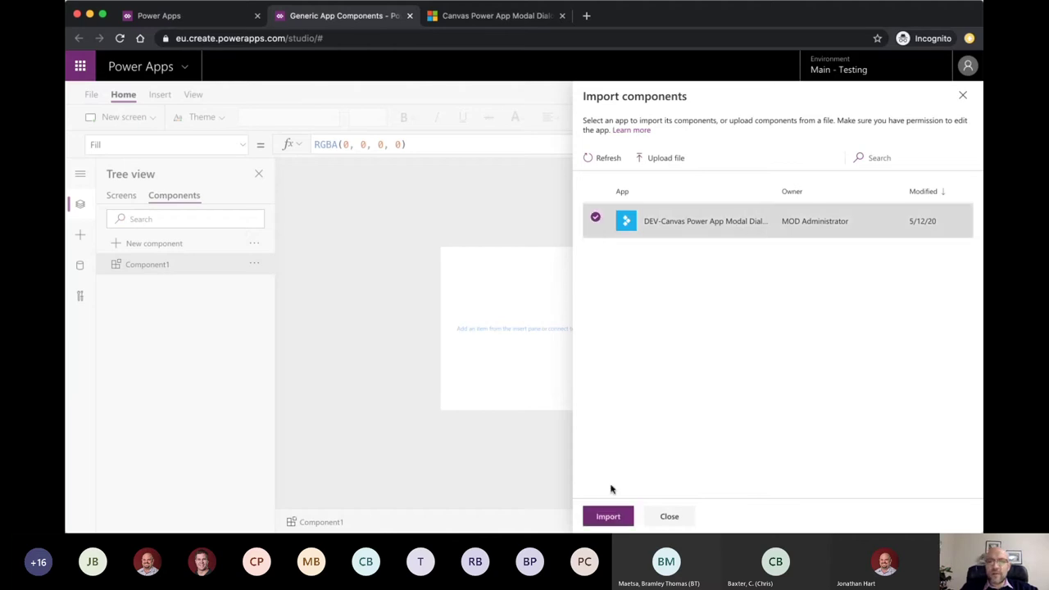
left_click(610, 516)
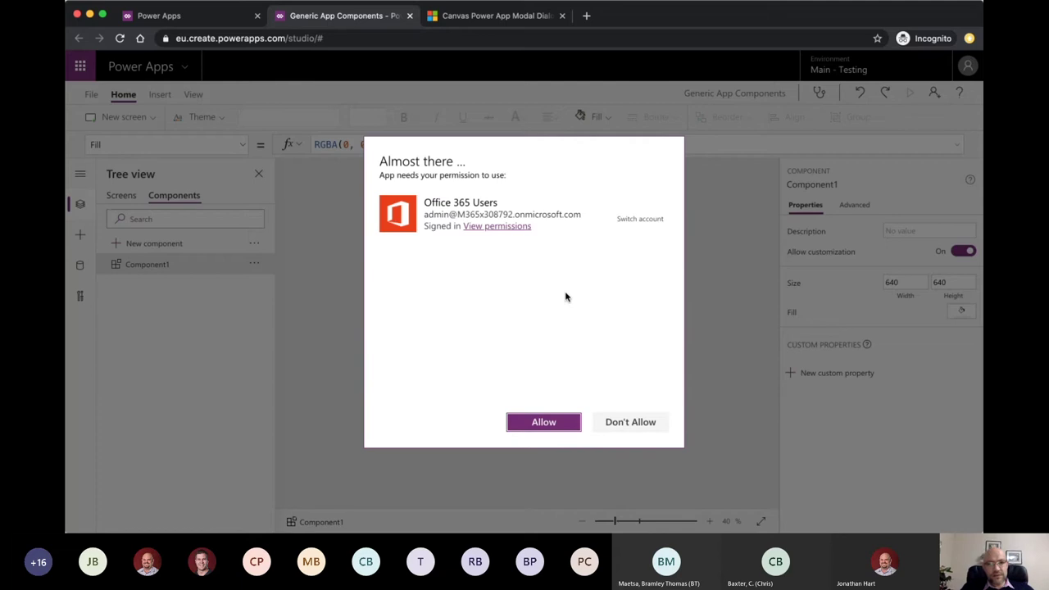
Step: Allow Office 365 Users access so cmpModalDialog imports, and delete the blank Component1
left_click(547, 424)
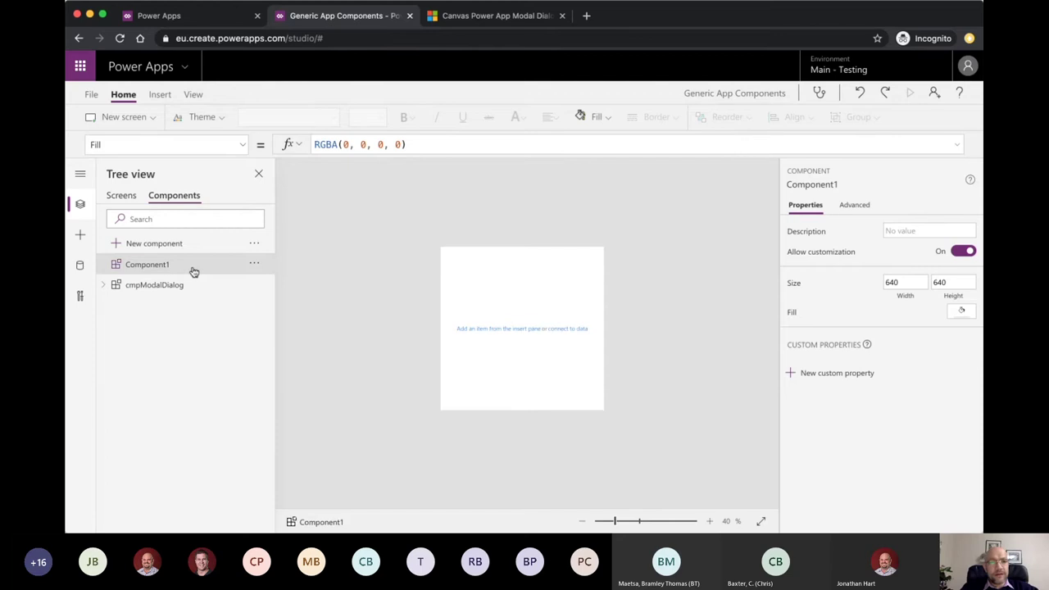
left_click(253, 264)
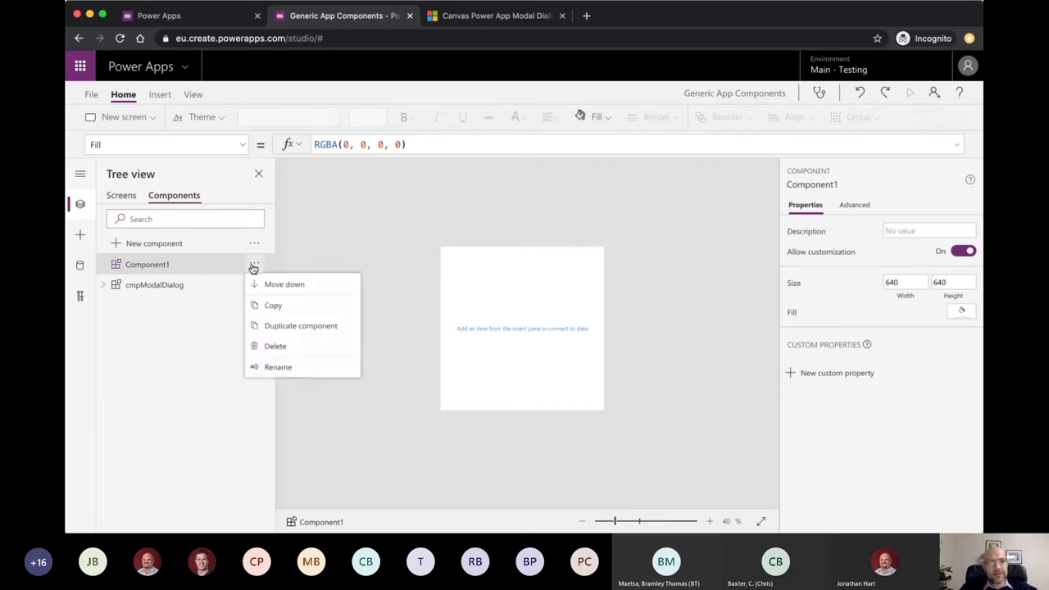
left_click(293, 347)
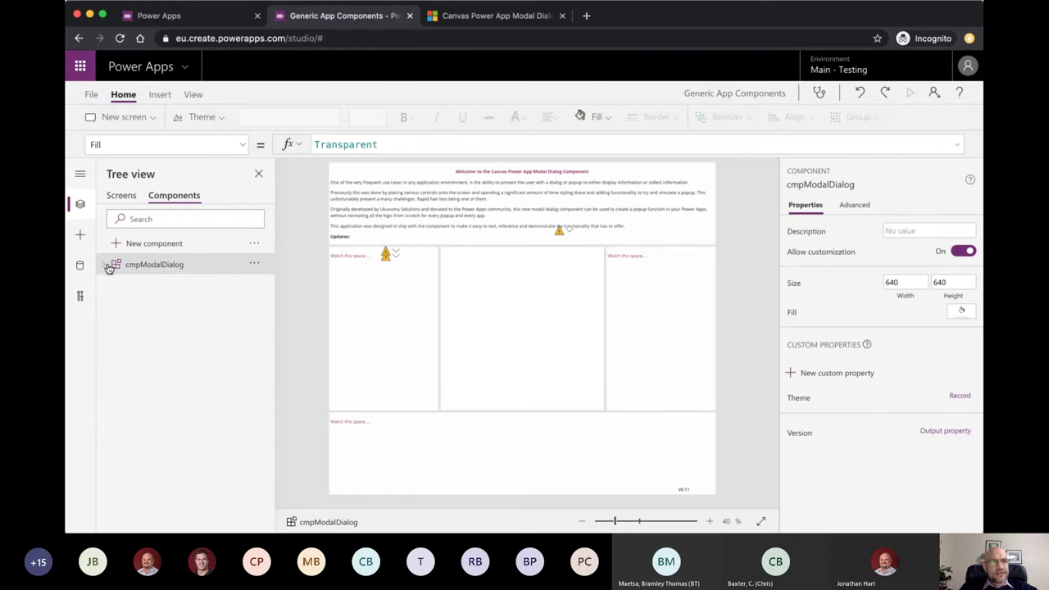
Step: Save the Generic App Components library to The cloud via File > Save as
left_click(122, 197)
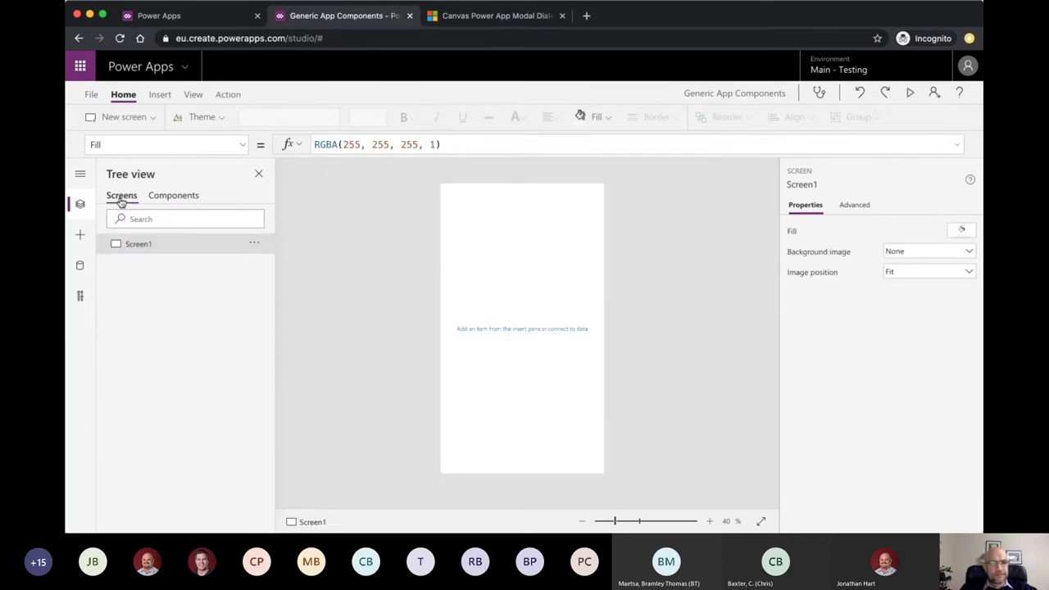
left_click(96, 95)
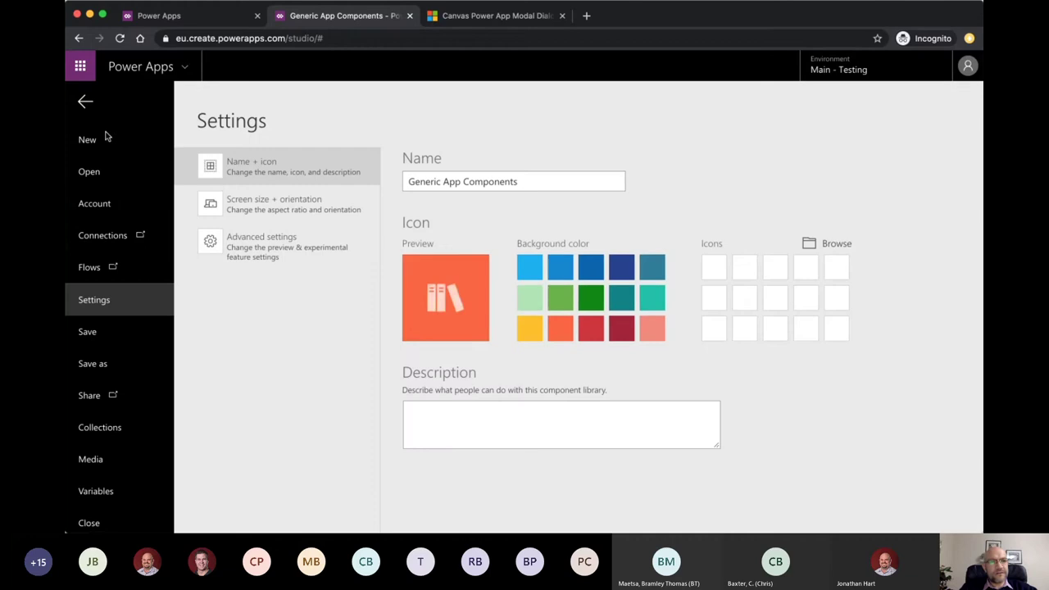
left_click(110, 338)
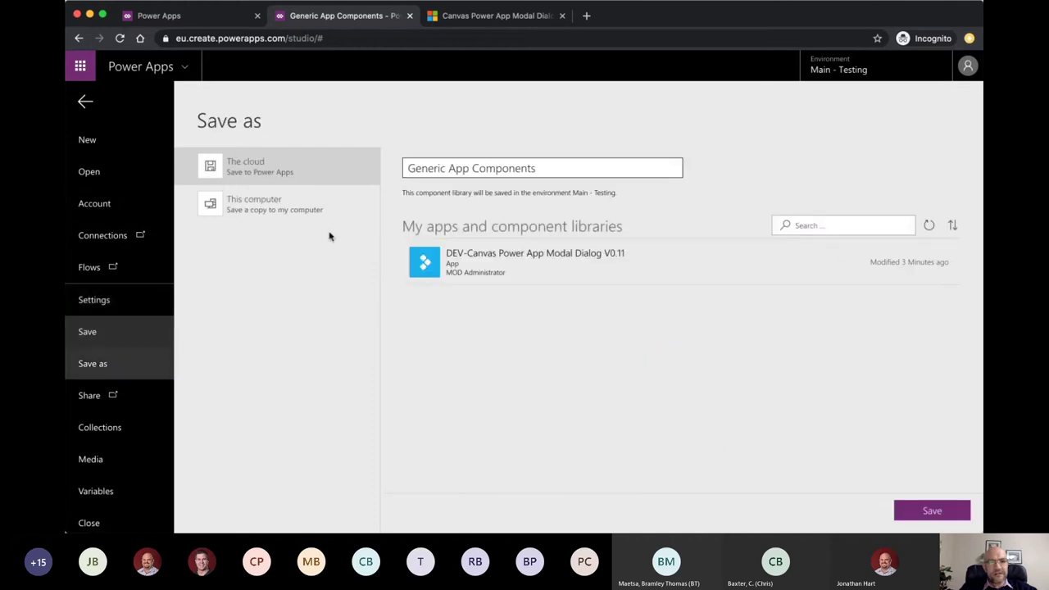
left_click(934, 509)
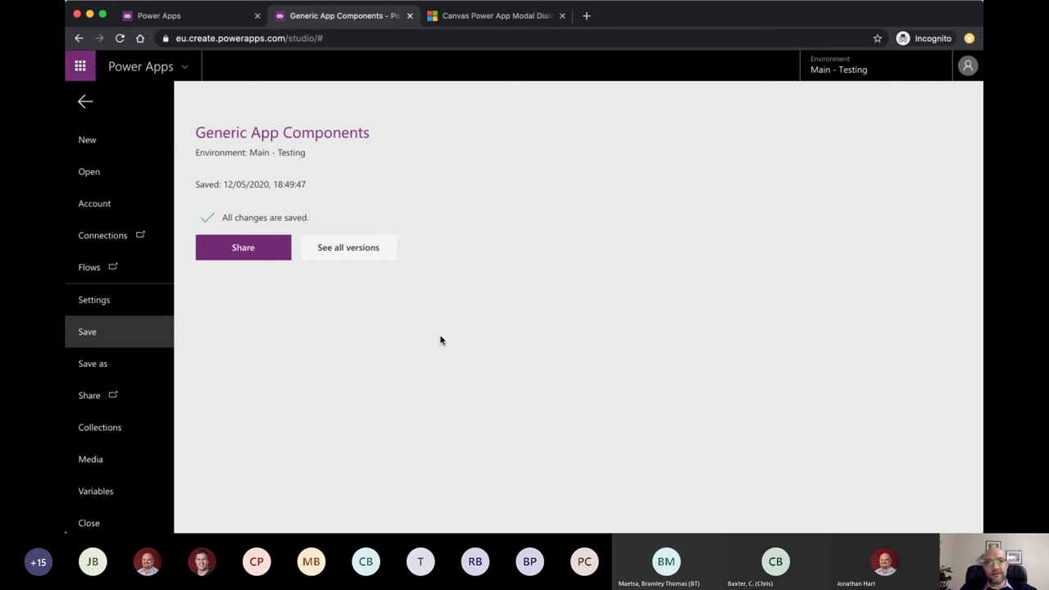
Step: Confirm Generic App Components appears under Component libraries in the portal, then return to Apps
left_click(221, 21)
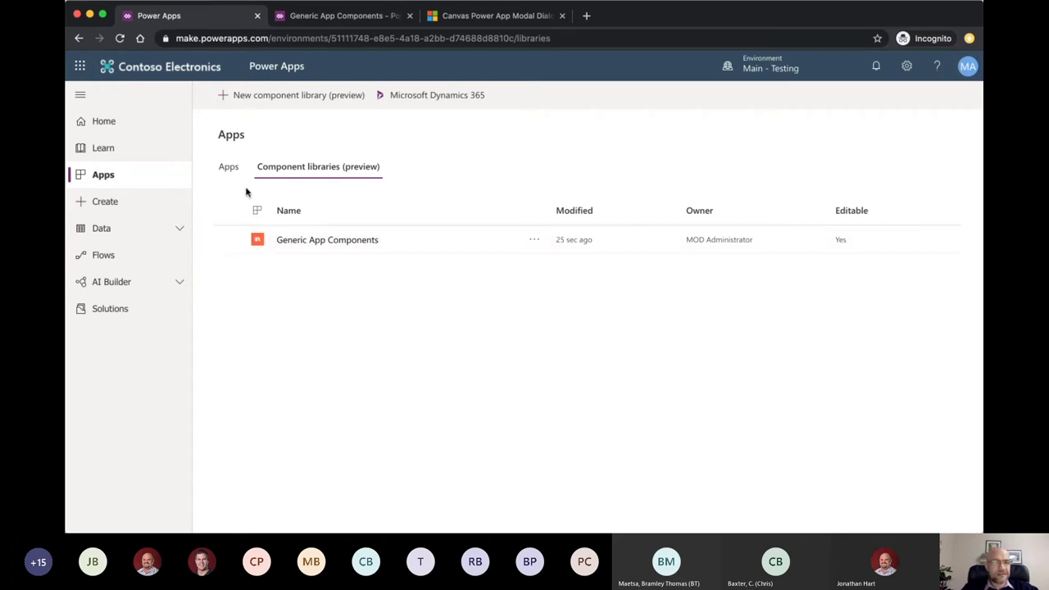
left_click(228, 167)
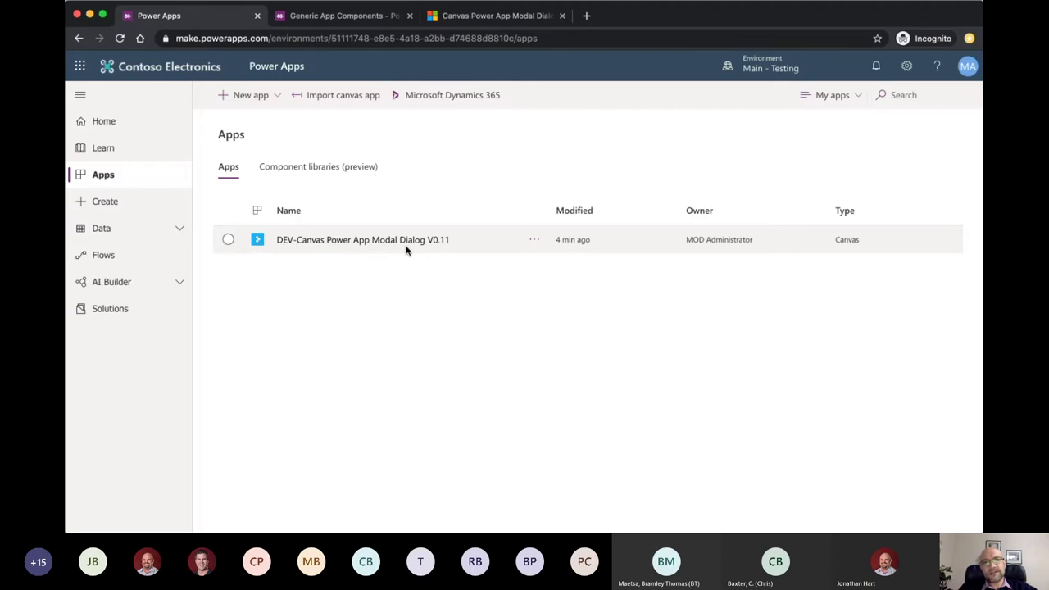
Step: Create a blank canvas app in tablet layout and skip the welcome dialog
left_click(275, 99)
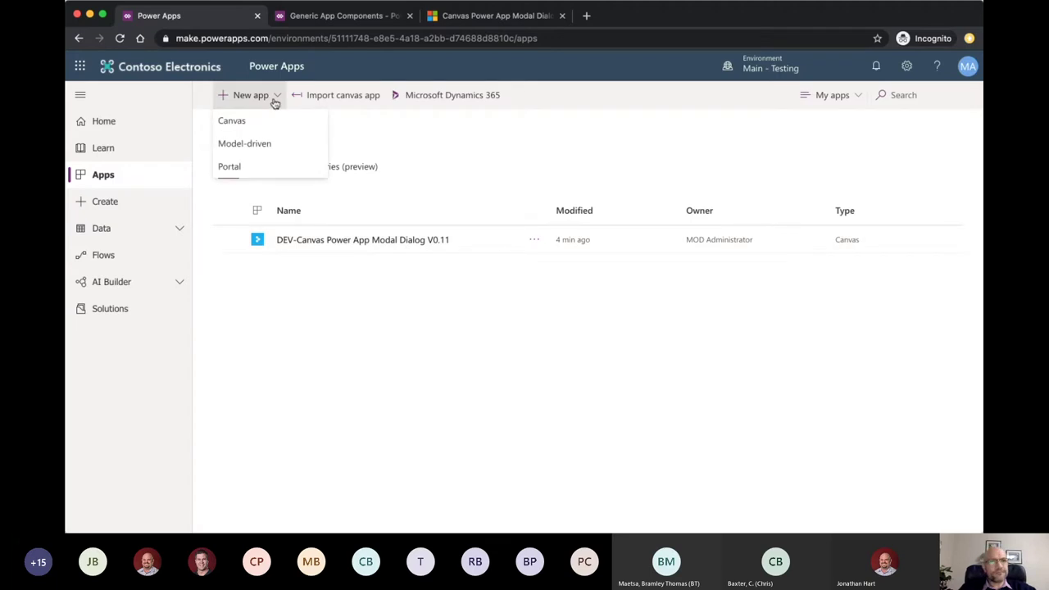
left_click(246, 119)
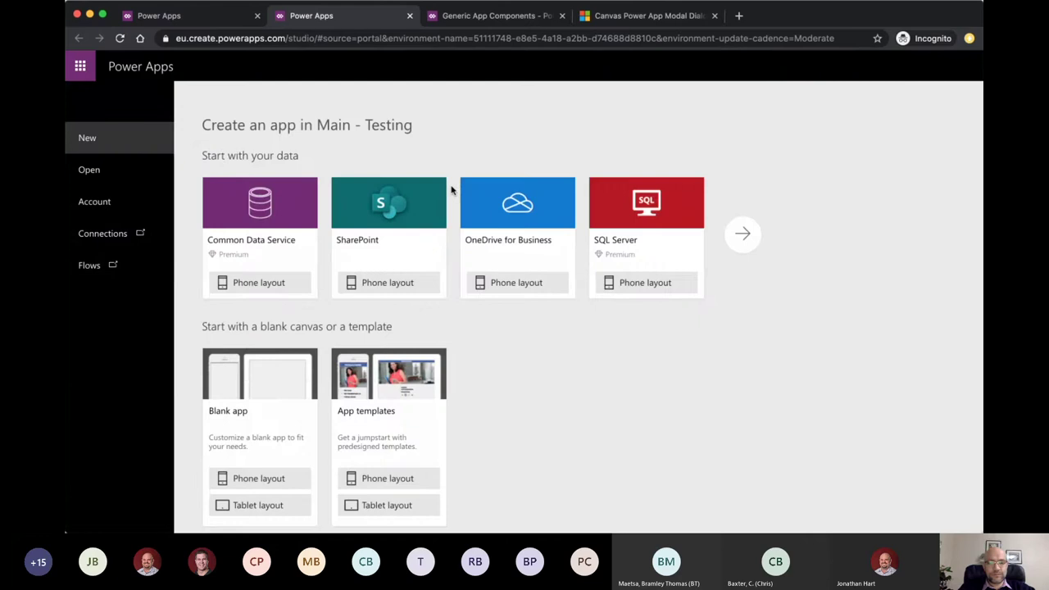
left_click(275, 508)
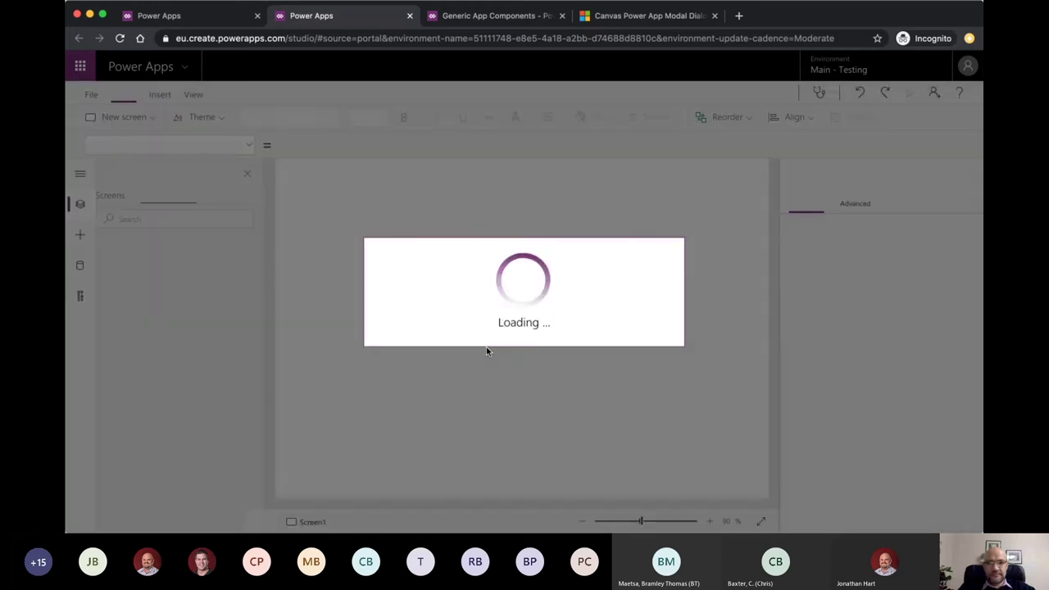
left_click(629, 385)
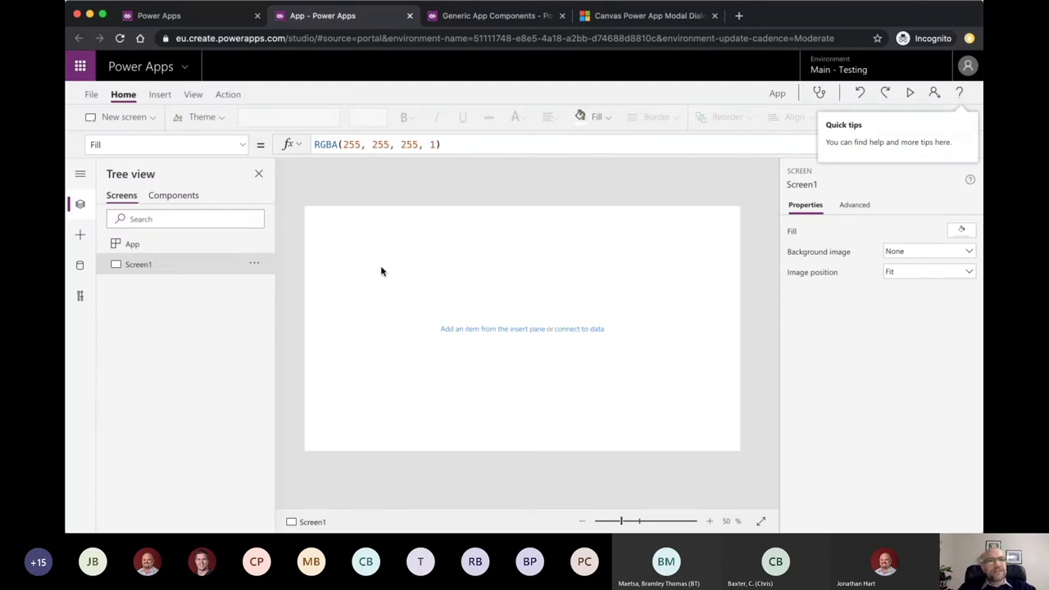
Step: Show the Components list and browse the Import components app list, closing it without importing
left_click(182, 201)
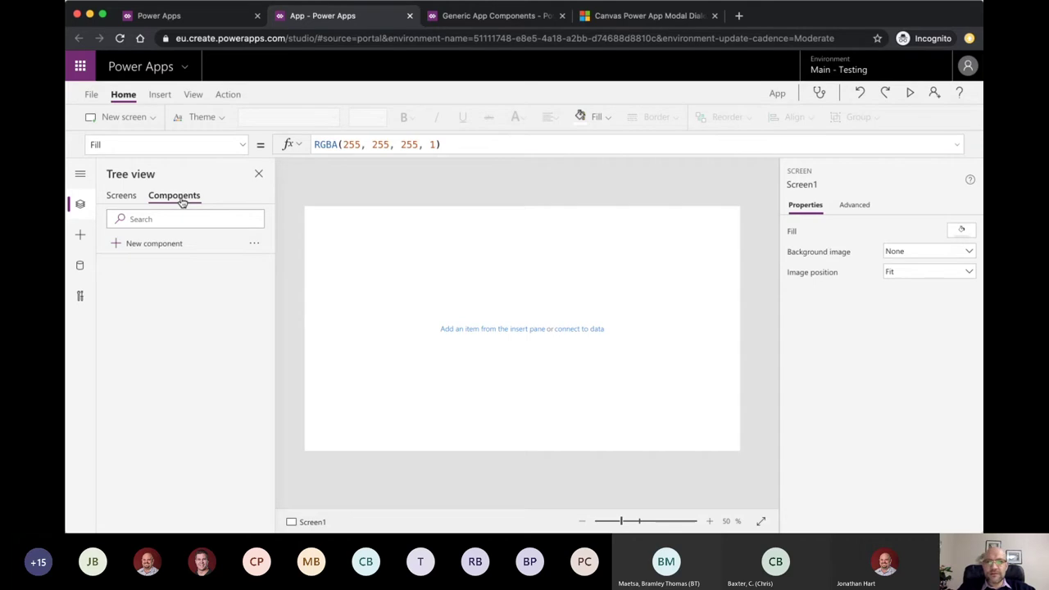
left_click(253, 243)
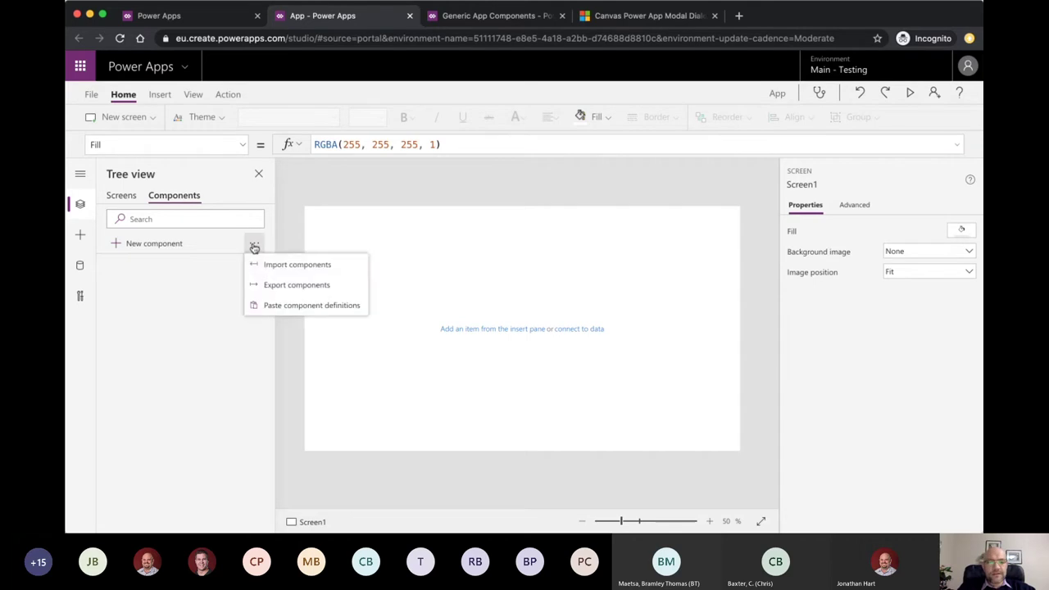
left_click(274, 265)
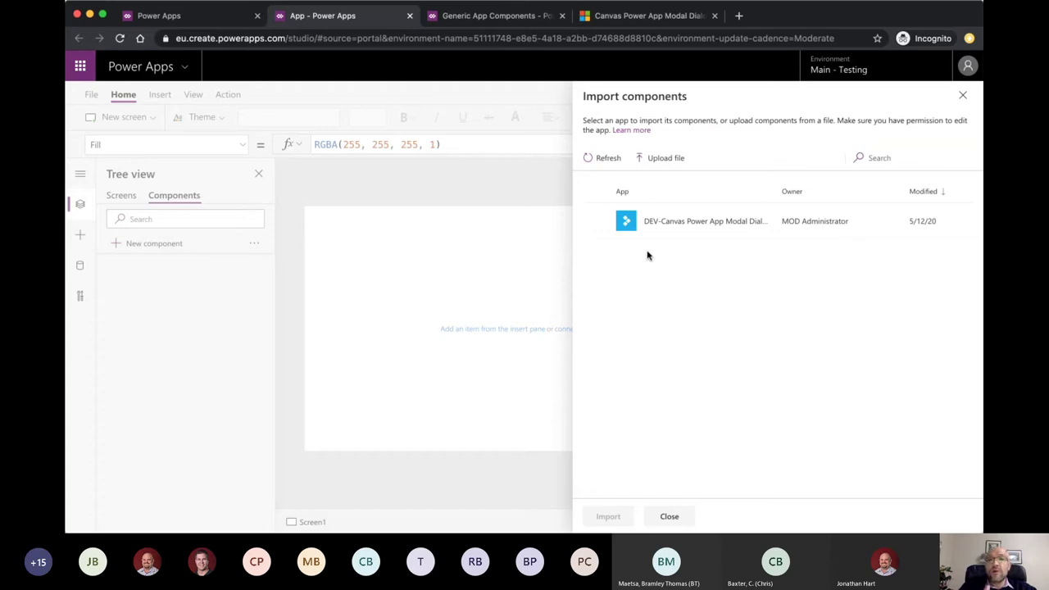
left_click(668, 517)
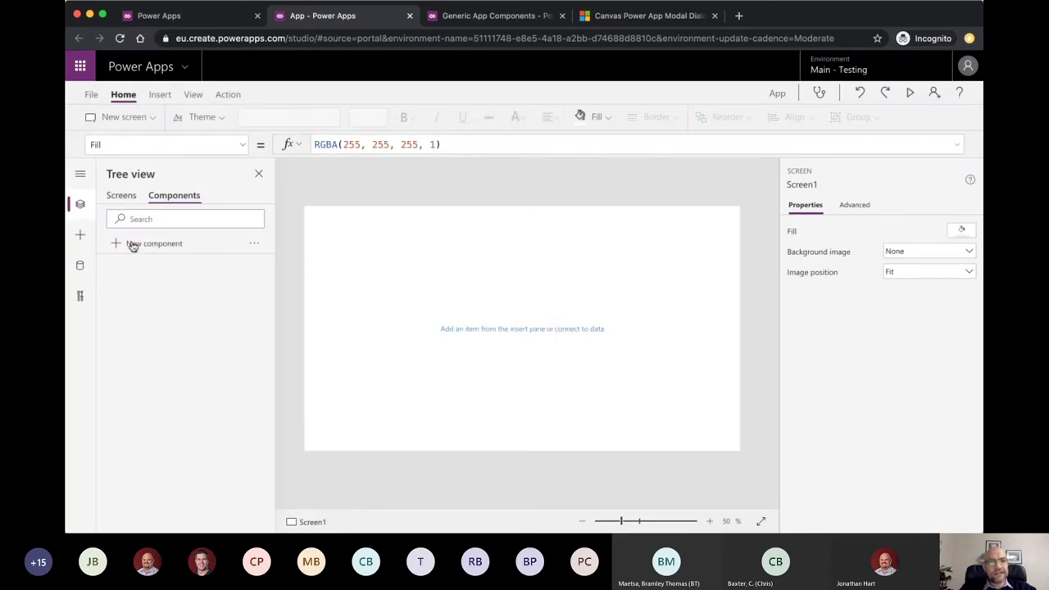
Step: Import cmpModalDialog from the component library and insert it onto Screen1 as cmpModalDialog_1
left_click(79, 236)
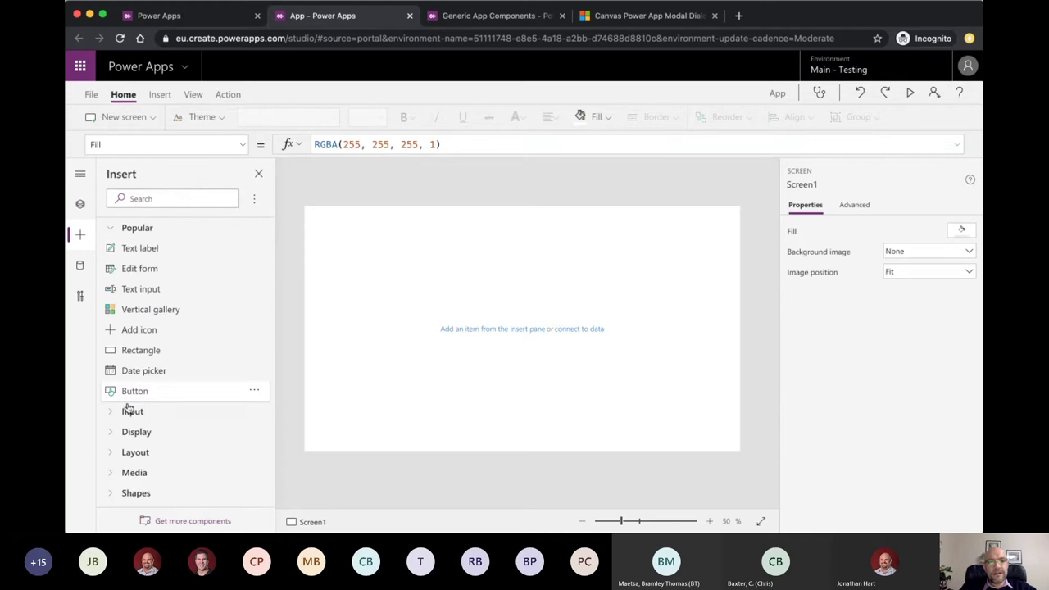
left_click(202, 524)
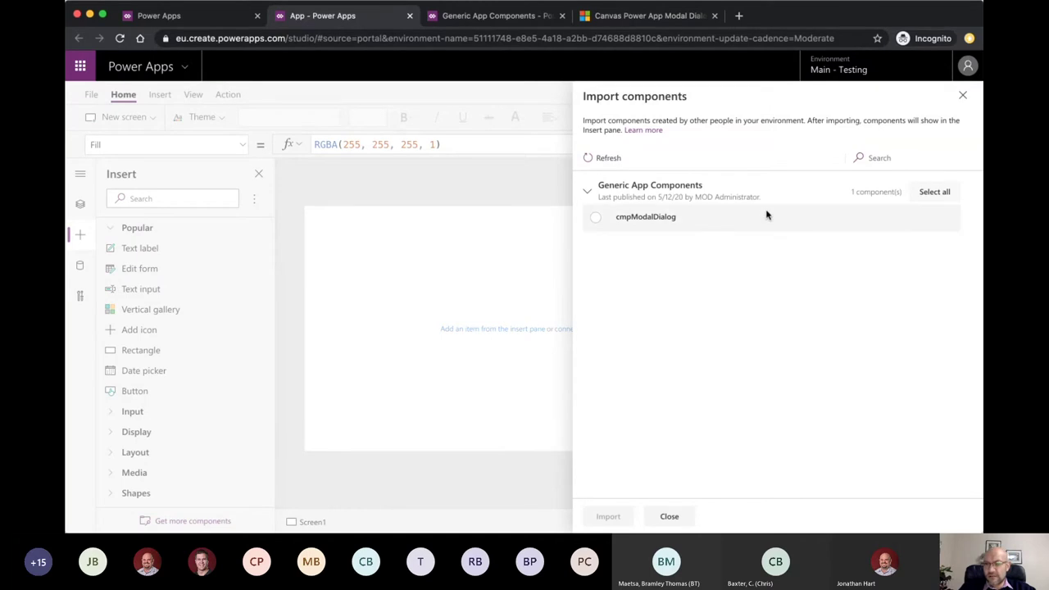
left_click(595, 220)
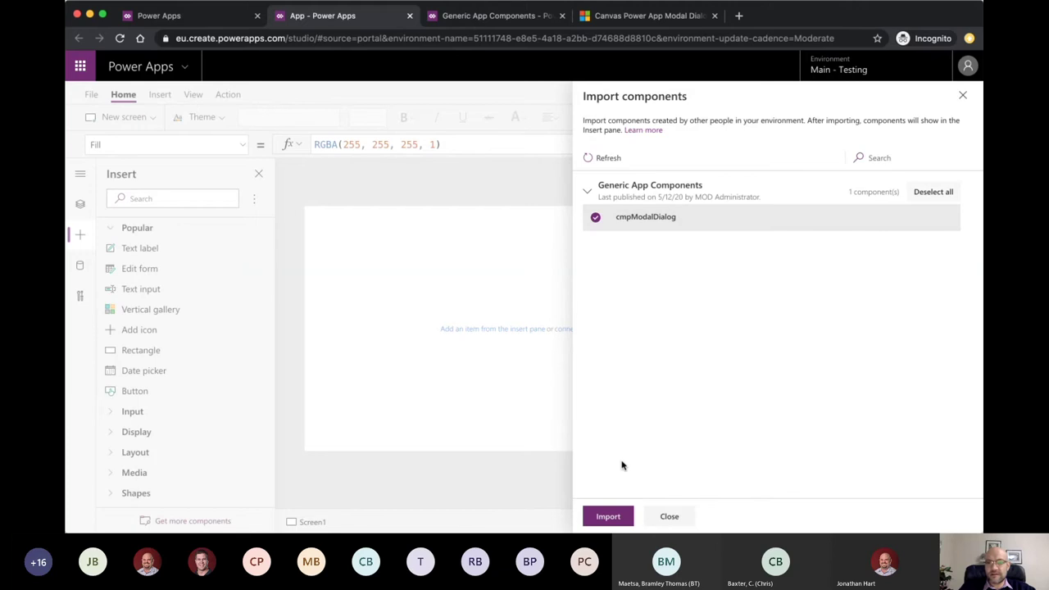
left_click(606, 516)
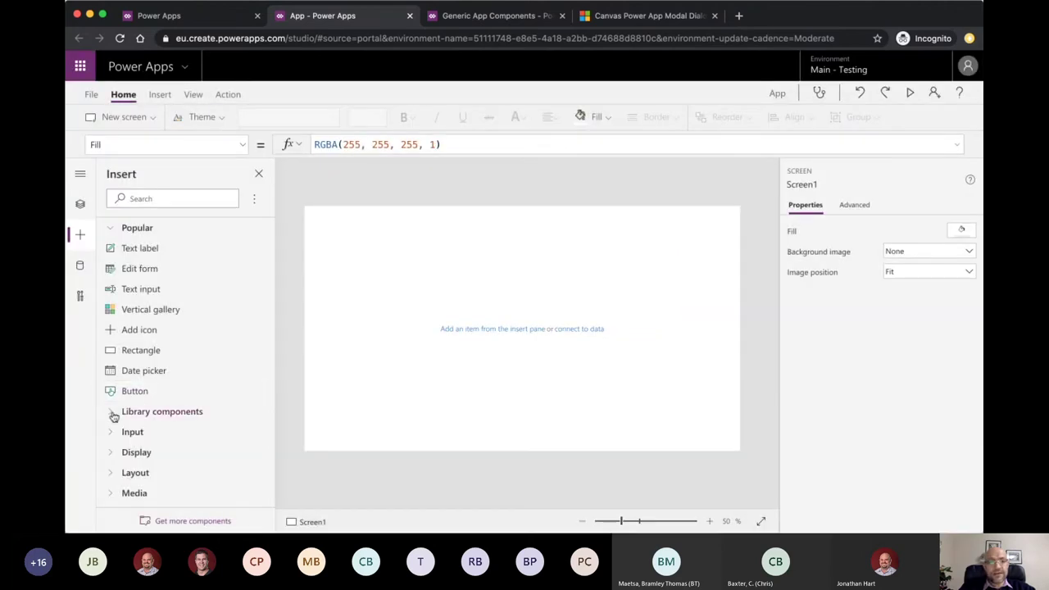
left_click(113, 416)
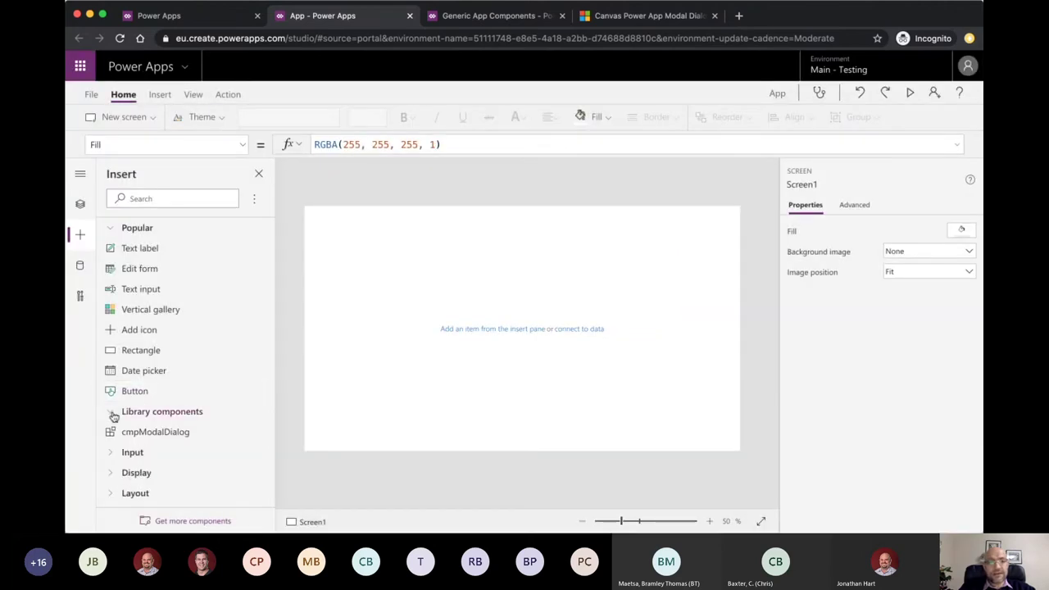
left_click(187, 438)
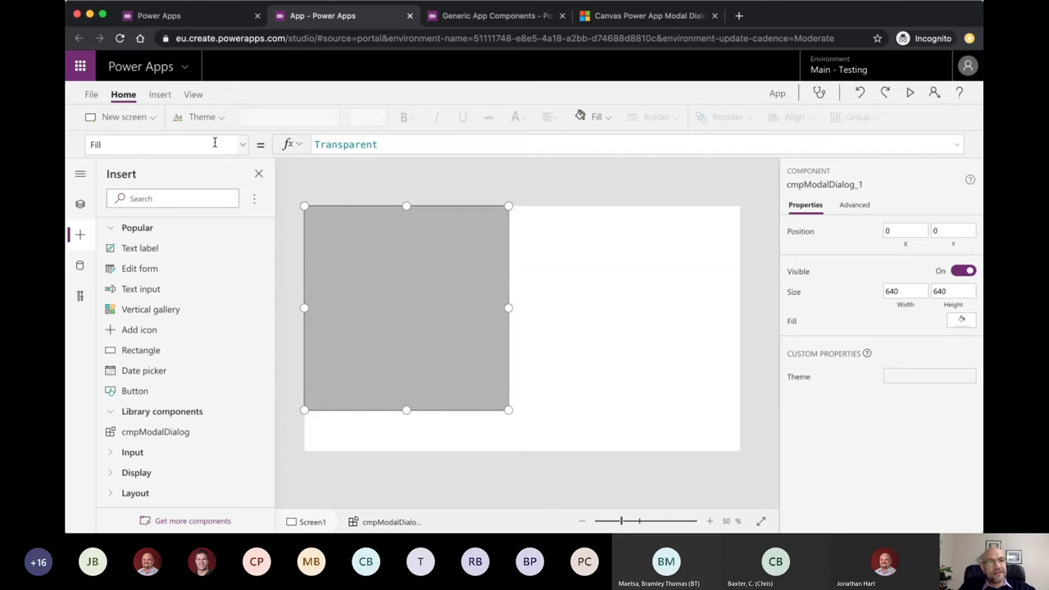
Step: Change cmpModalDialog_1's Height from 640 to Parent.Height
left_click(79, 203)
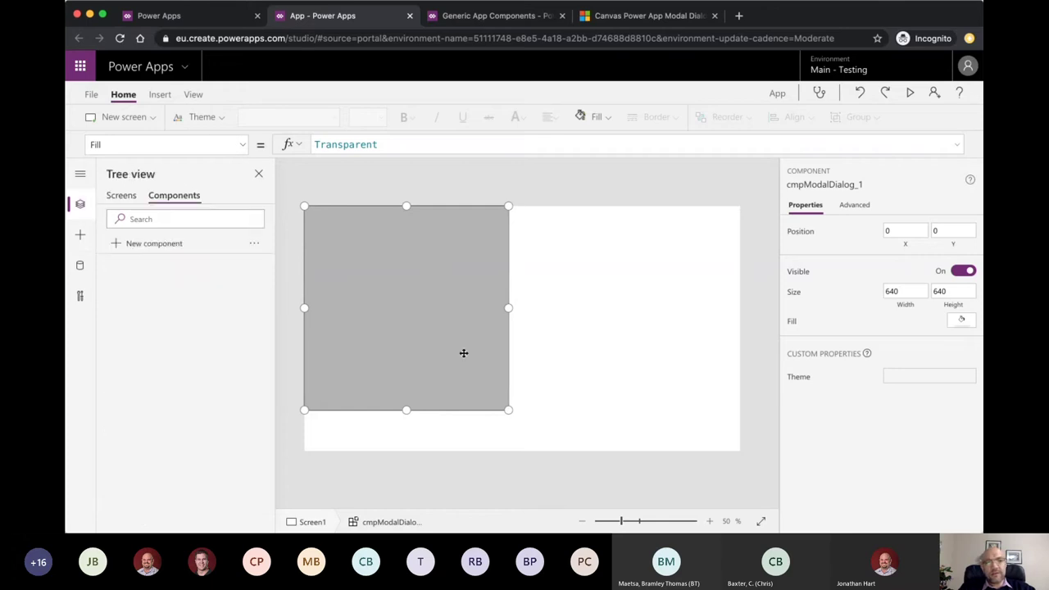
left_click(241, 151)
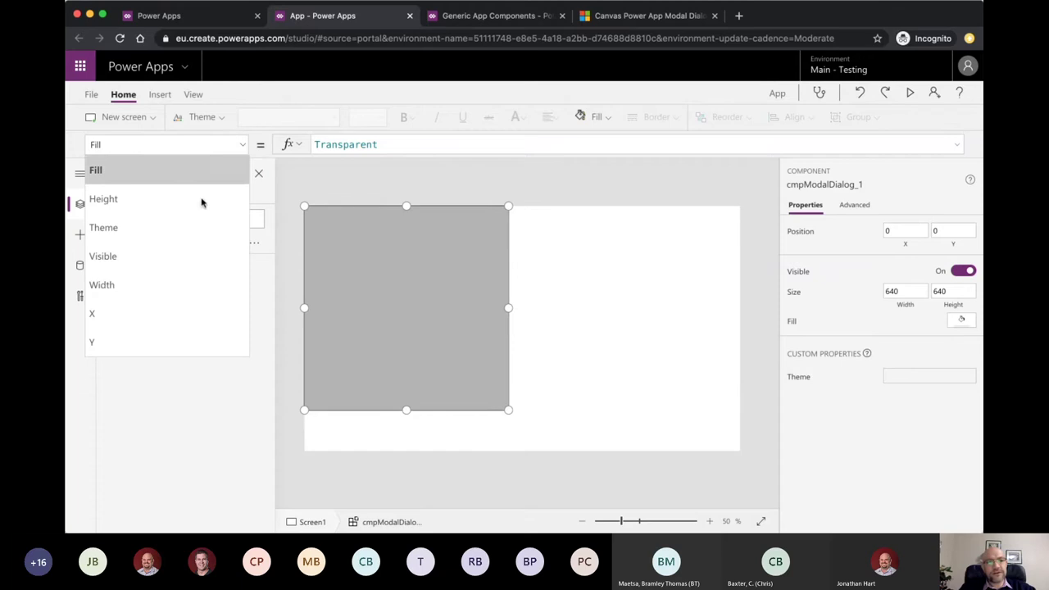
left_click(172, 199)
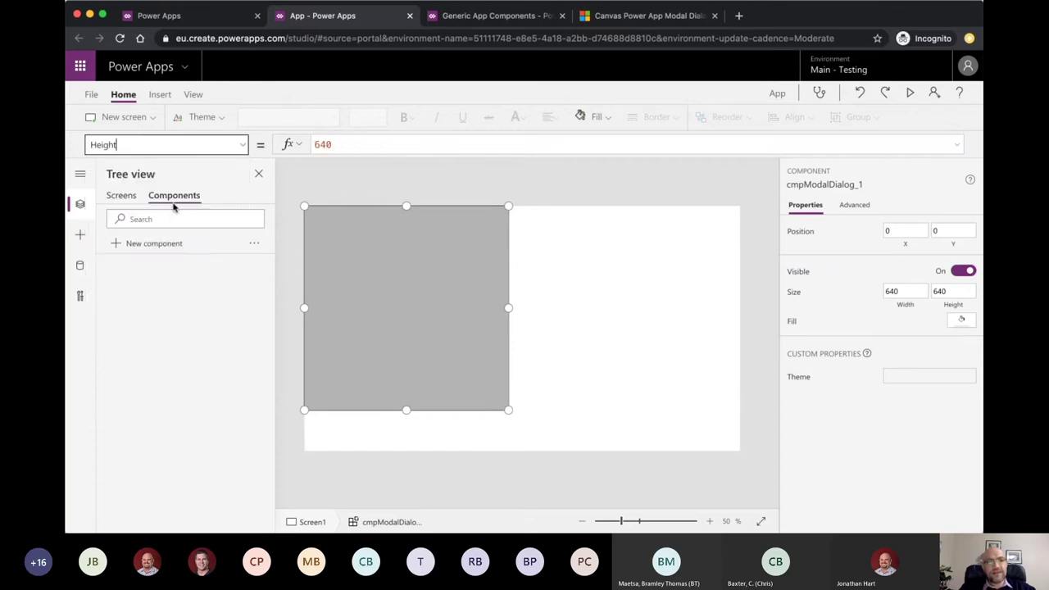
left_click(355, 140)
double_click(355, 141)
type("Parent.")
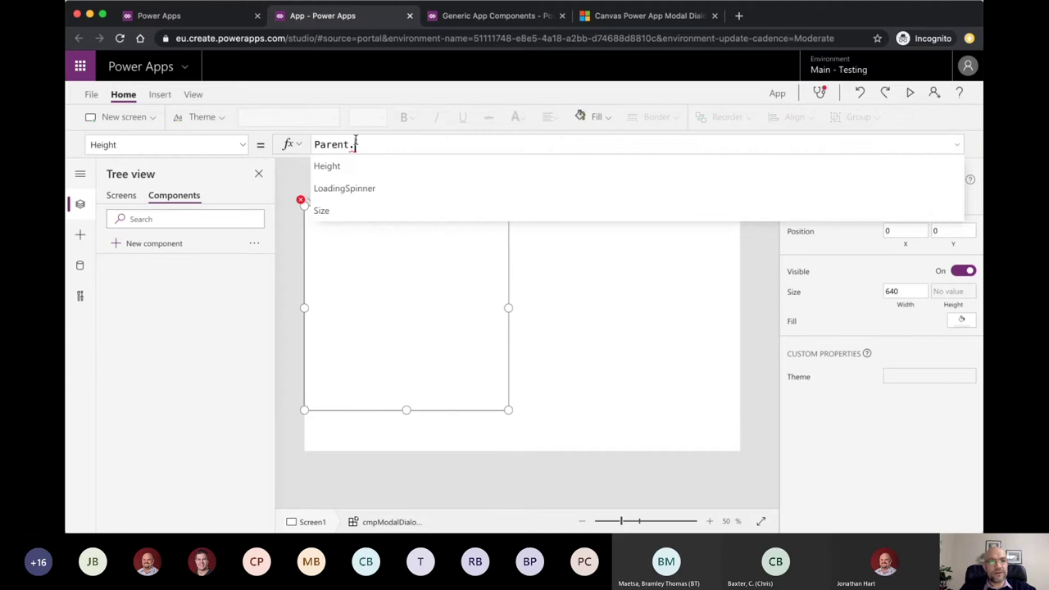
left_click(328, 163)
Step: Set its Width to Parent.Width, then return to the modal dialog forum article
left_click(244, 144)
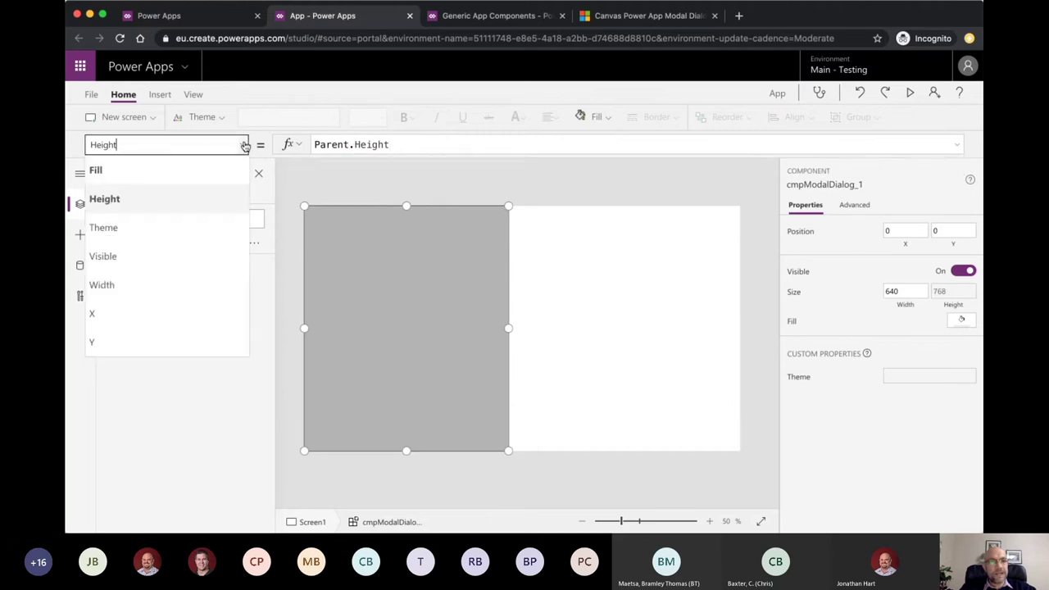
left_click(157, 284)
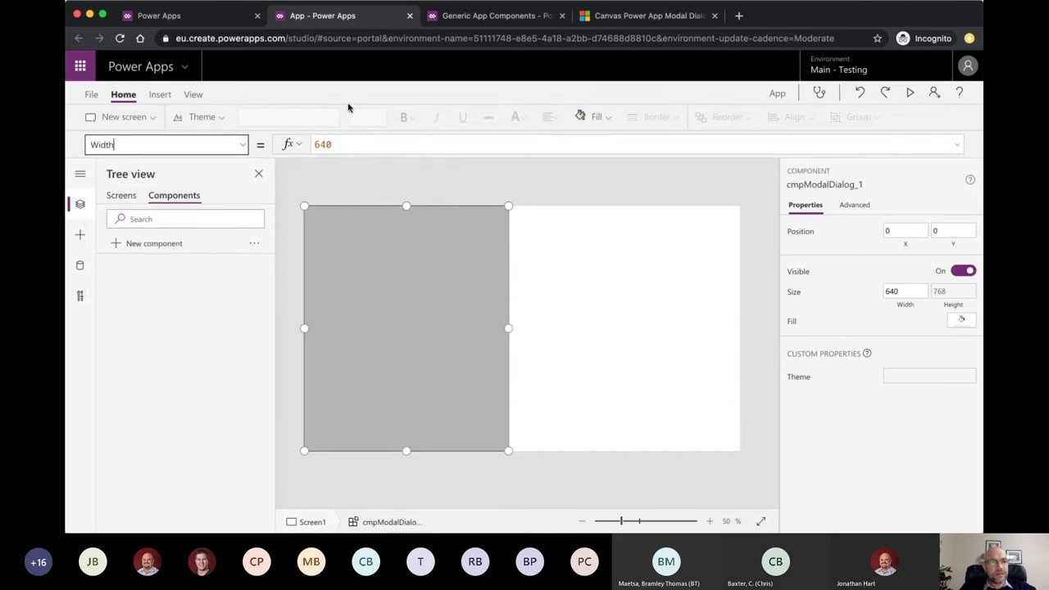
left_click(358, 144)
type("parent")
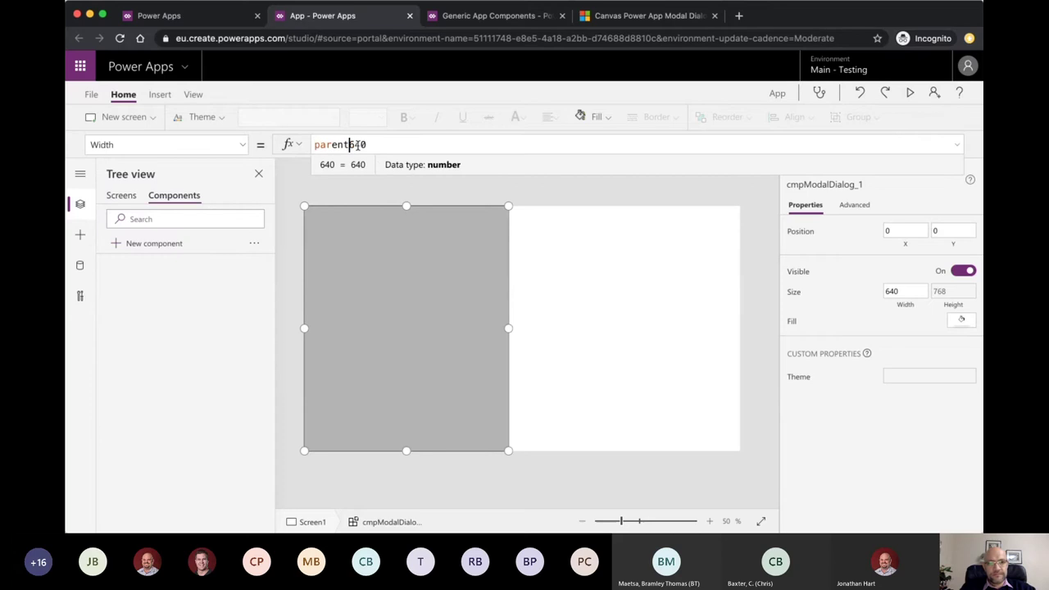
type(".")
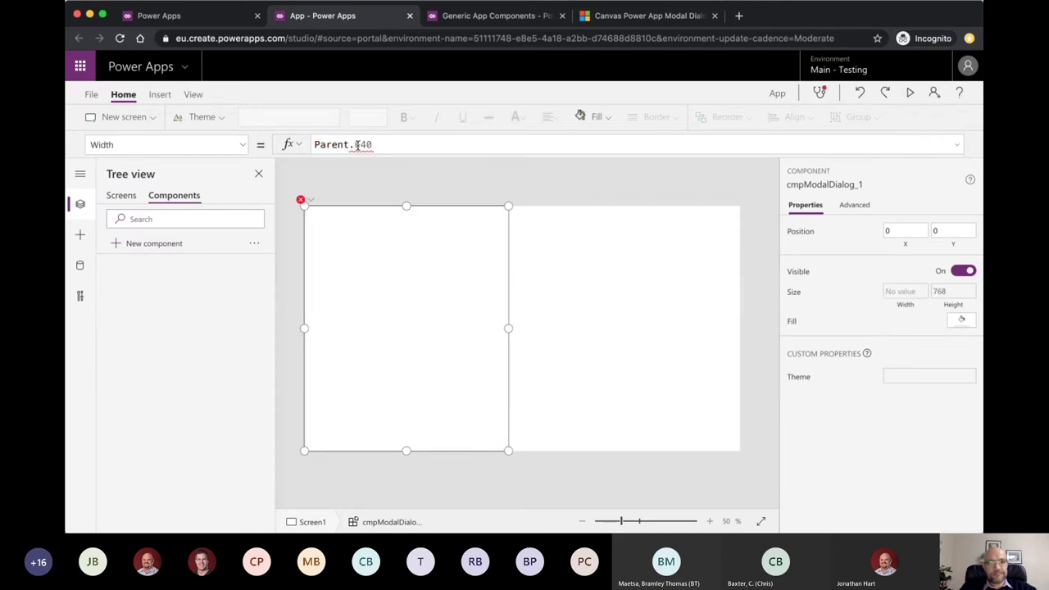
key("Delete")
key("Delete")
key("Delete")
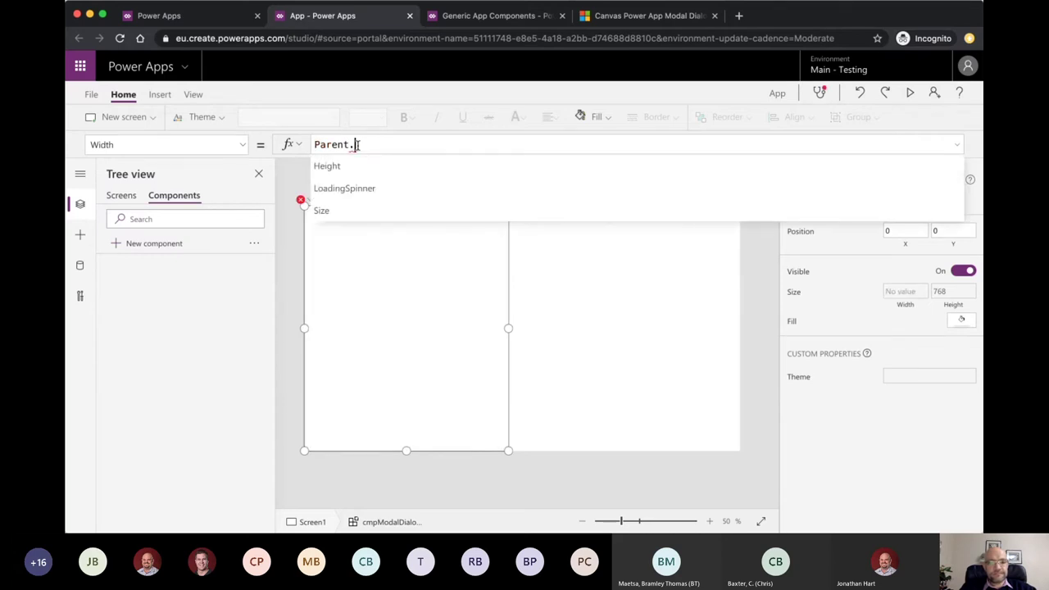
type("W")
key("Tab")
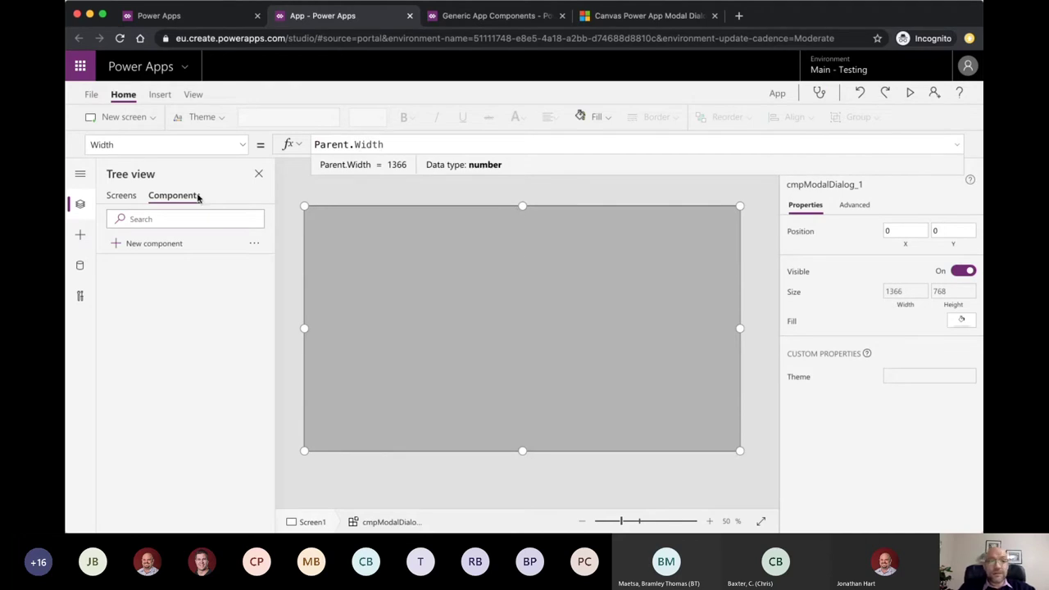
left_click(121, 197)
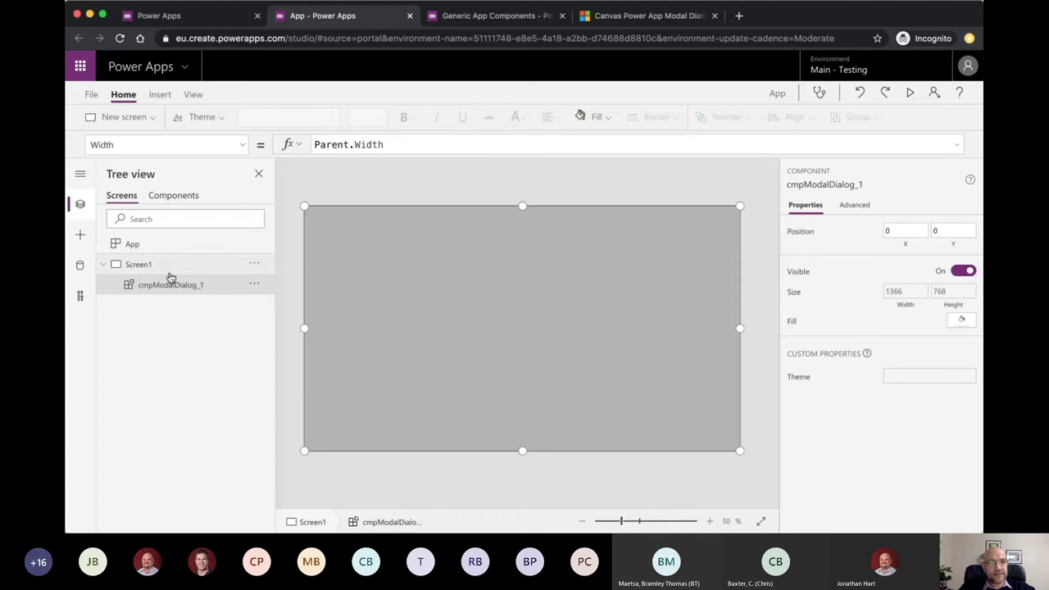
left_click(626, 16)
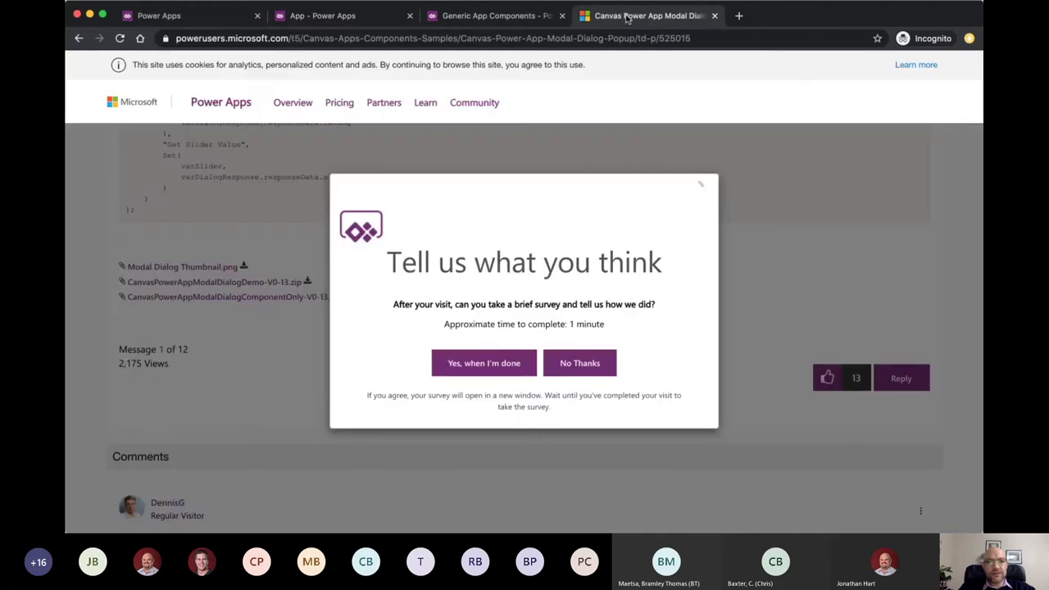
Step: Dismiss the survey popup, scroll to Step 10 and select the Toggle.Default code block
left_click(585, 365)
scroll(590, 368, "up", 10)
scroll(589, 368, "up", 15)
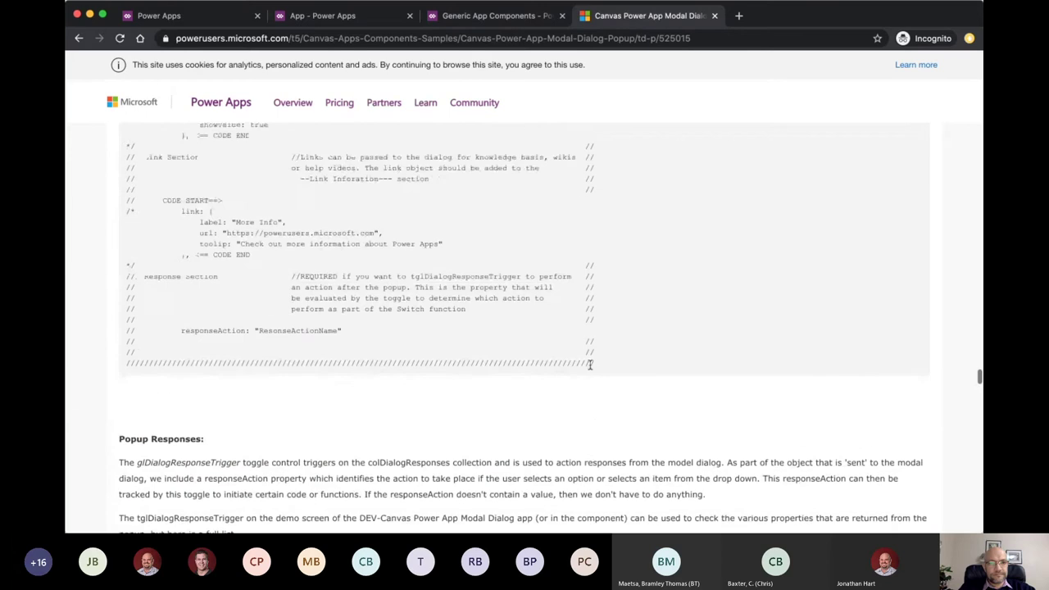
scroll(590, 366, "up", 15)
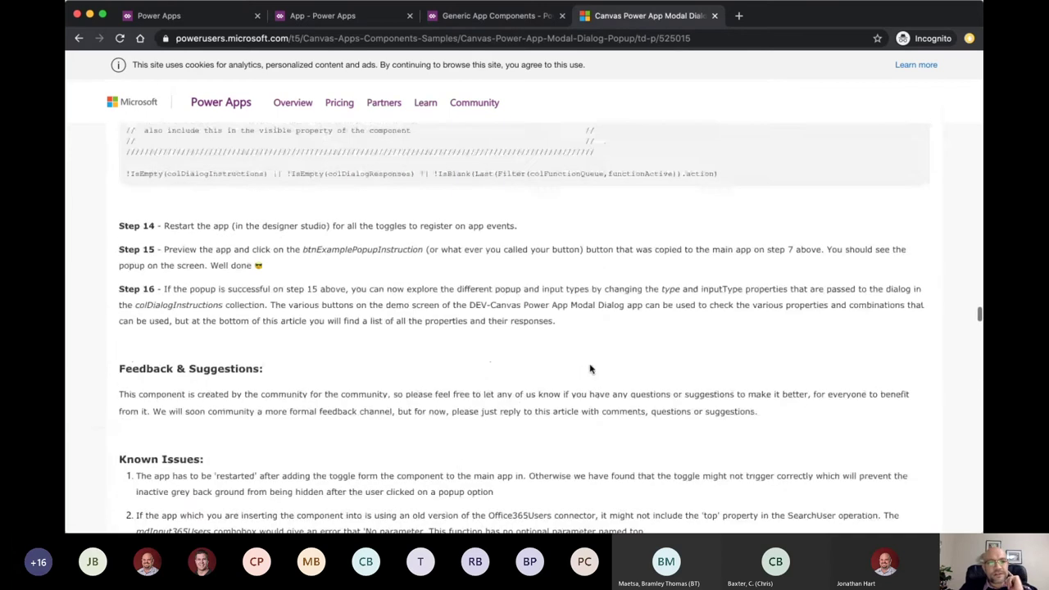
scroll(590, 368, "up", 15)
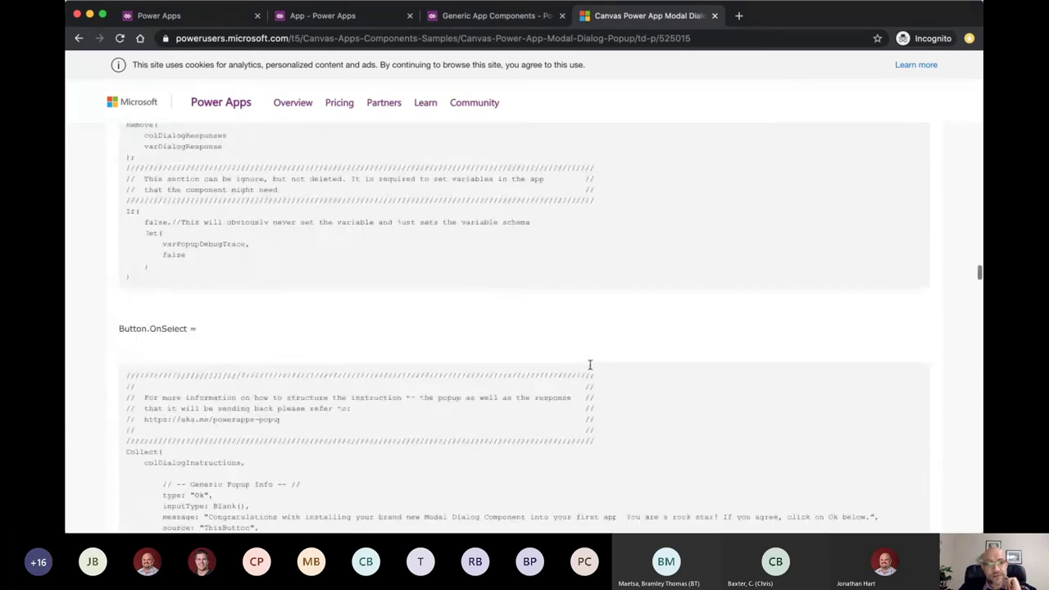
scroll(589, 369, "up", 15)
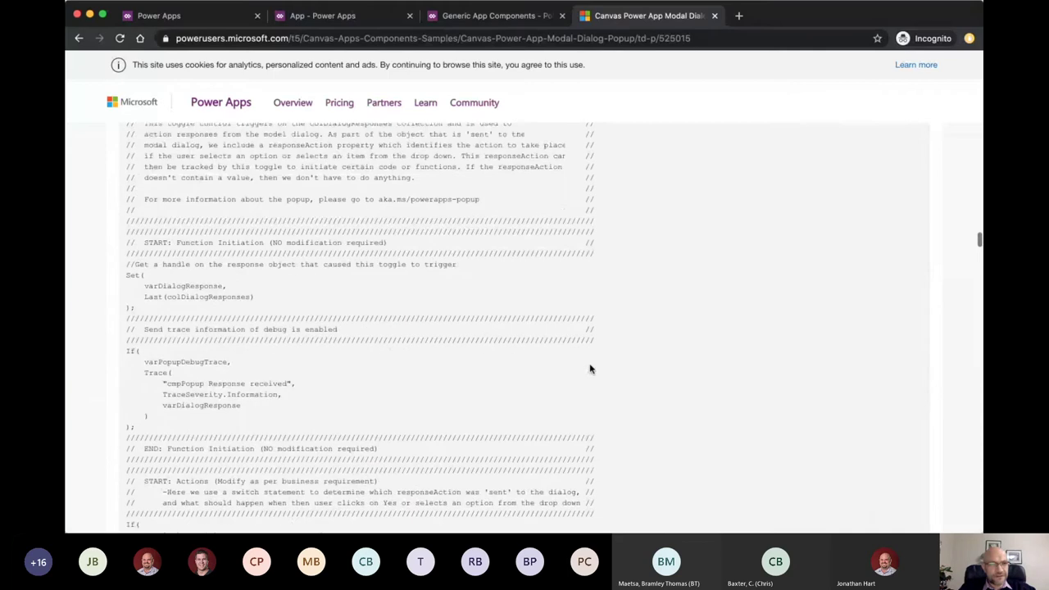
scroll(590, 369, "up", 3)
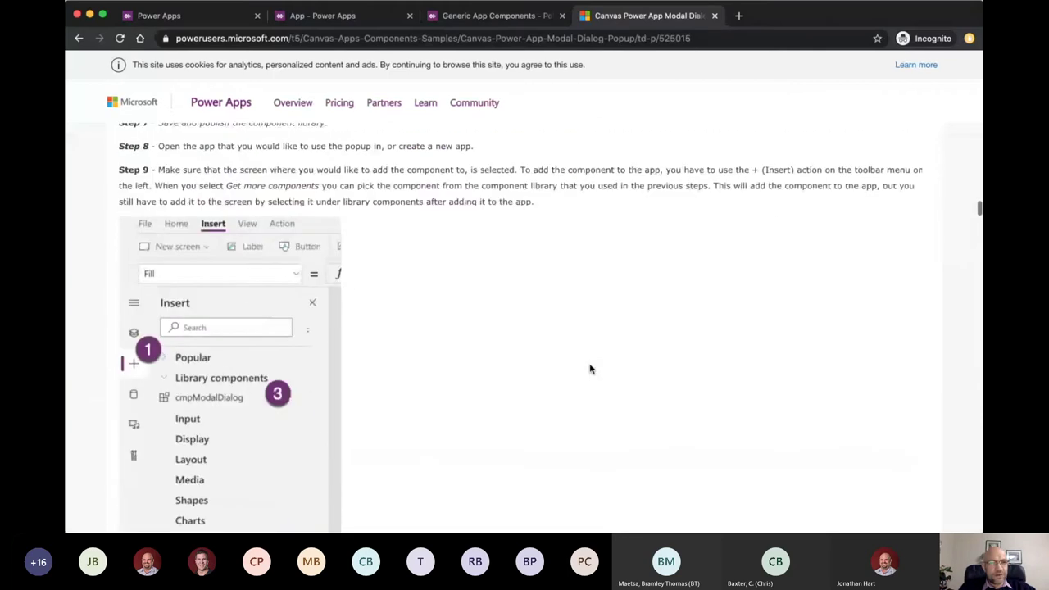
scroll(590, 369, "up", 15)
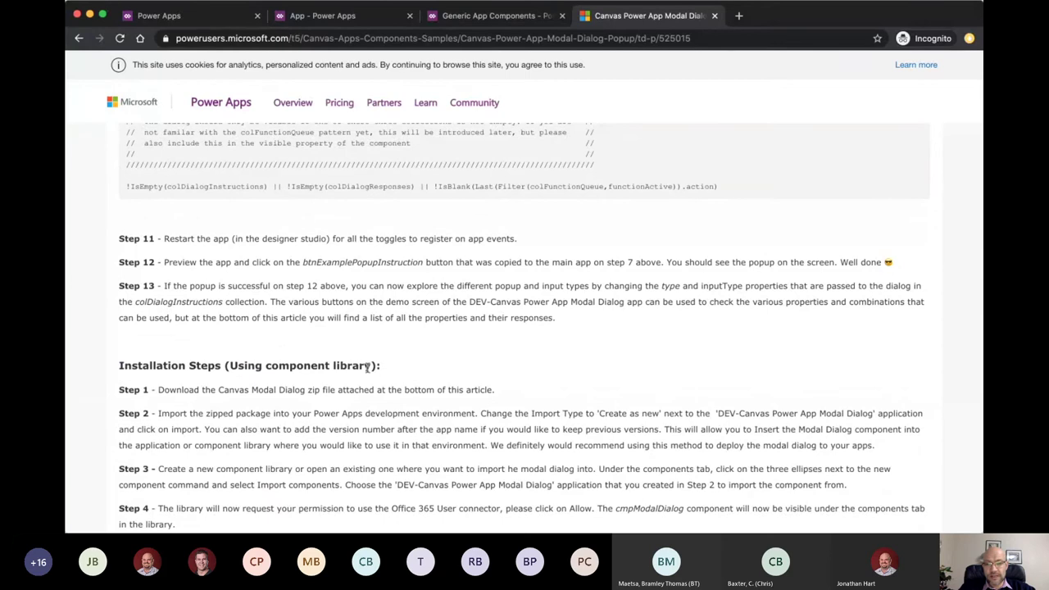
scroll(412, 362, "up", 20)
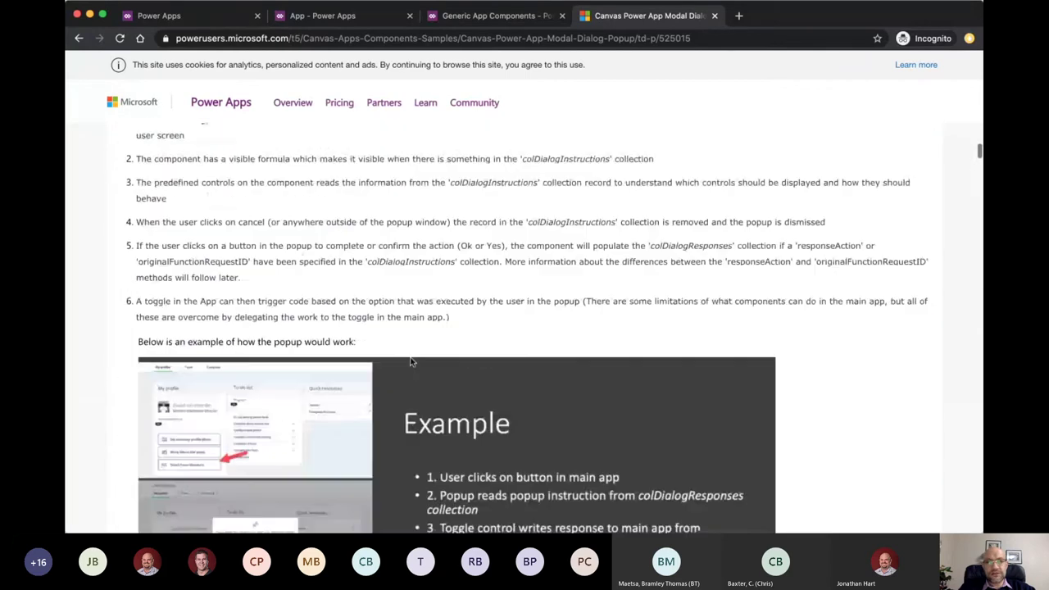
scroll(412, 362, "up", 10)
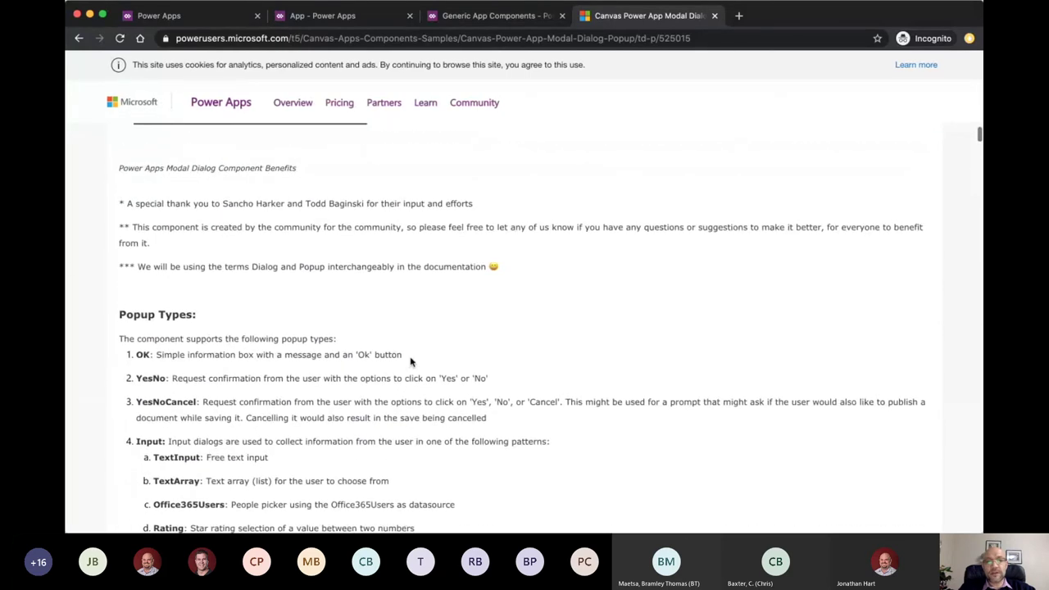
scroll(411, 362, "down", 8)
scroll(411, 362, "down", 10)
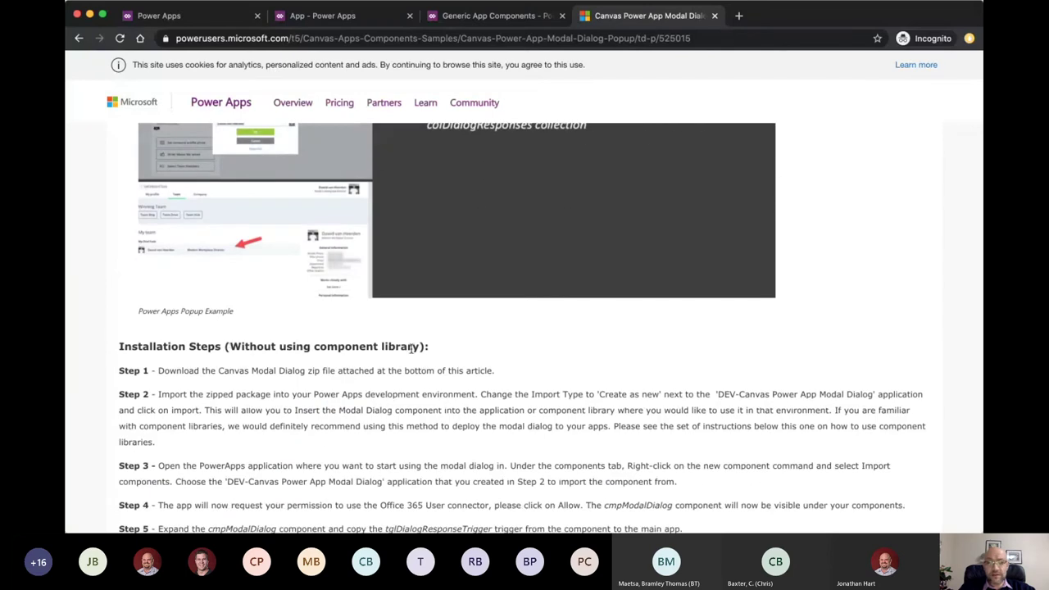
scroll(414, 347, "down", 15)
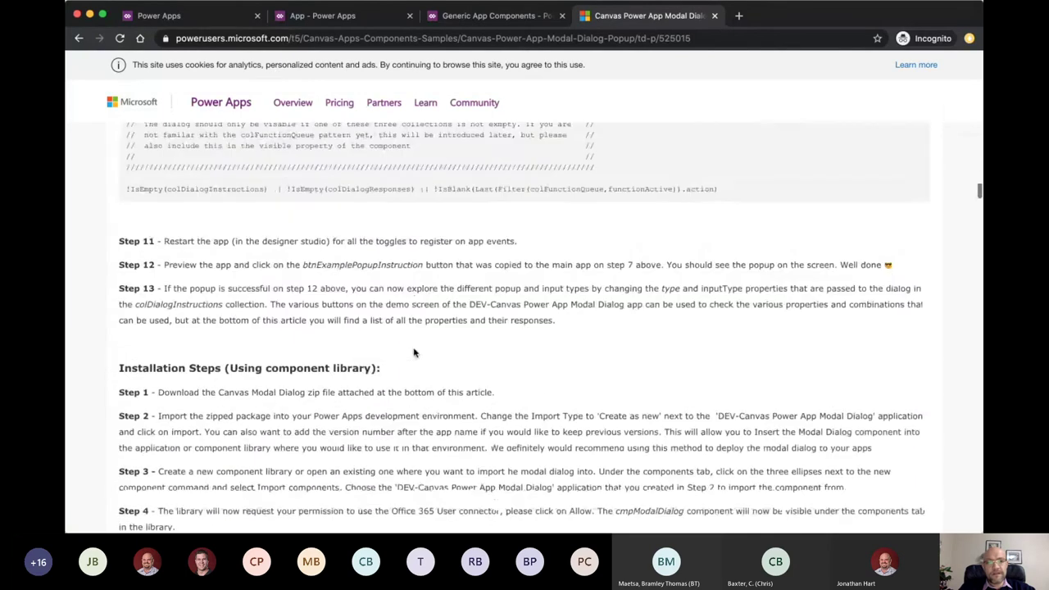
scroll(370, 244, "down", 4)
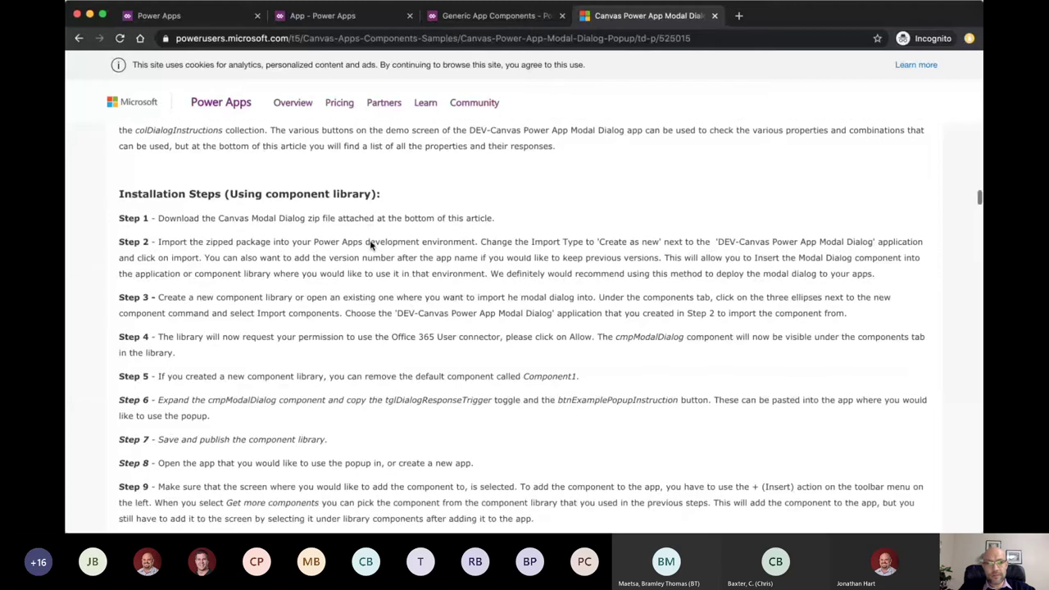
scroll(370, 244, "down", 4)
scroll(369, 242, "down", 10)
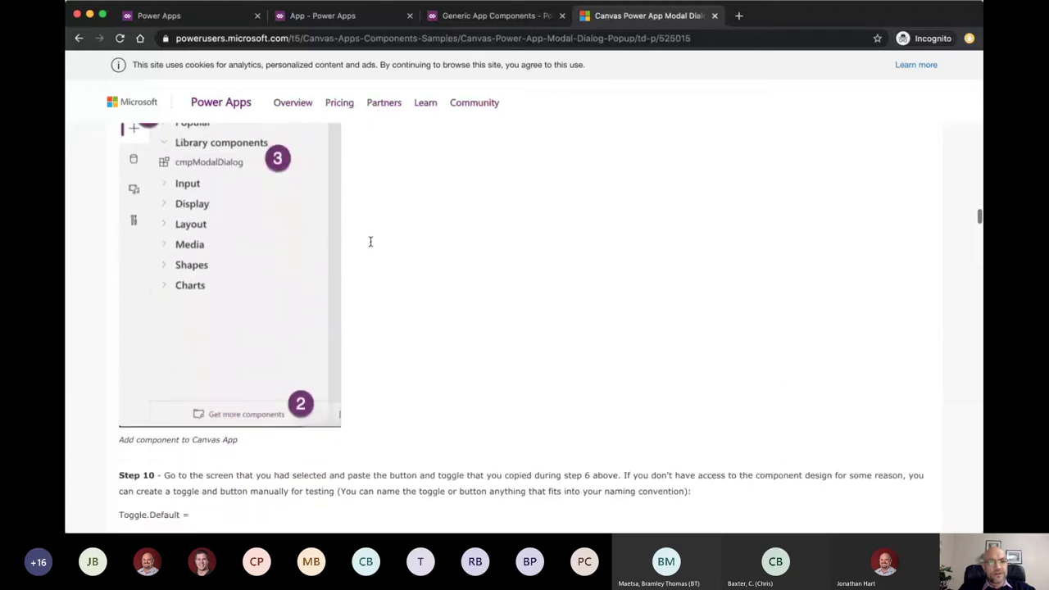
scroll(370, 244, "up", 5)
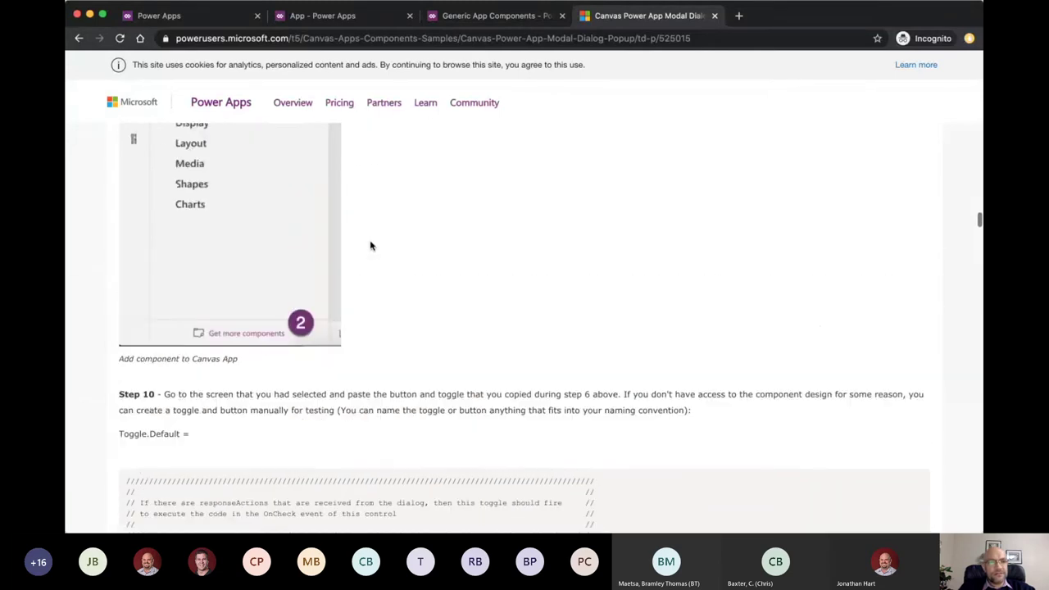
scroll(370, 244, "down", 5)
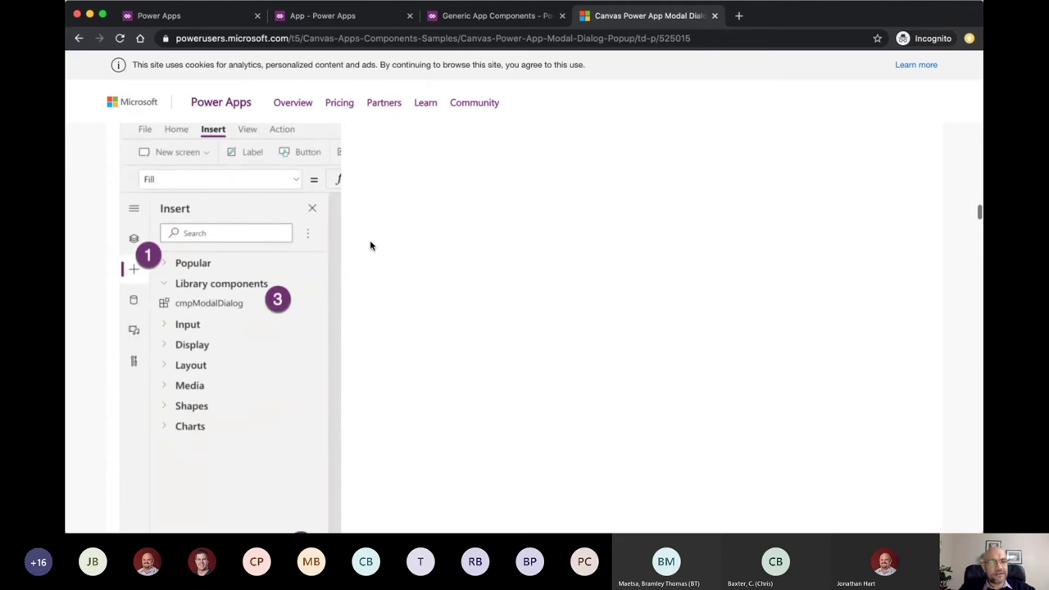
scroll(370, 244, "down", 1)
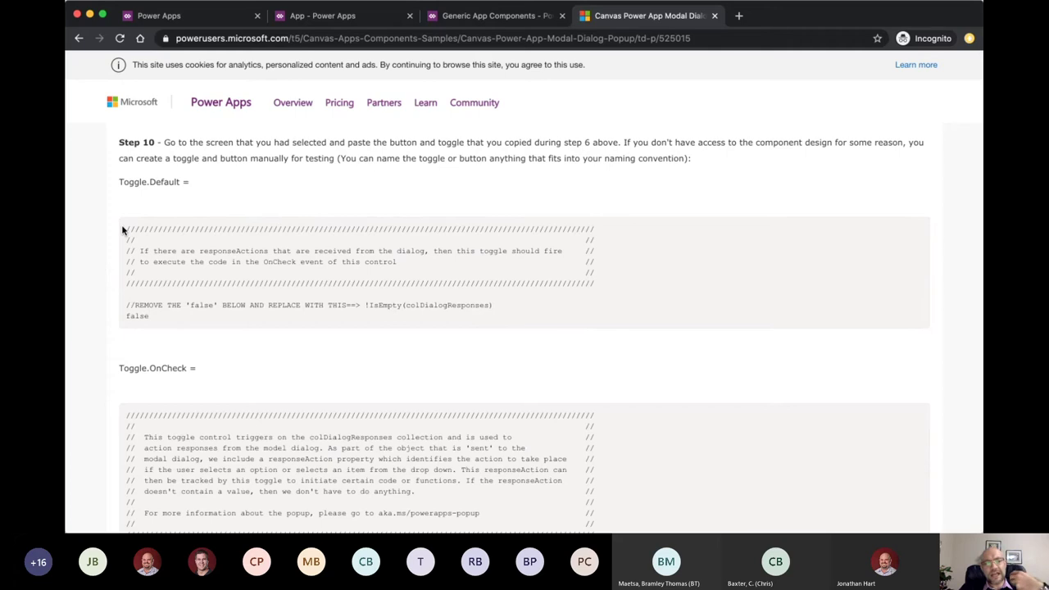
left_click_drag(124, 232, 173, 320)
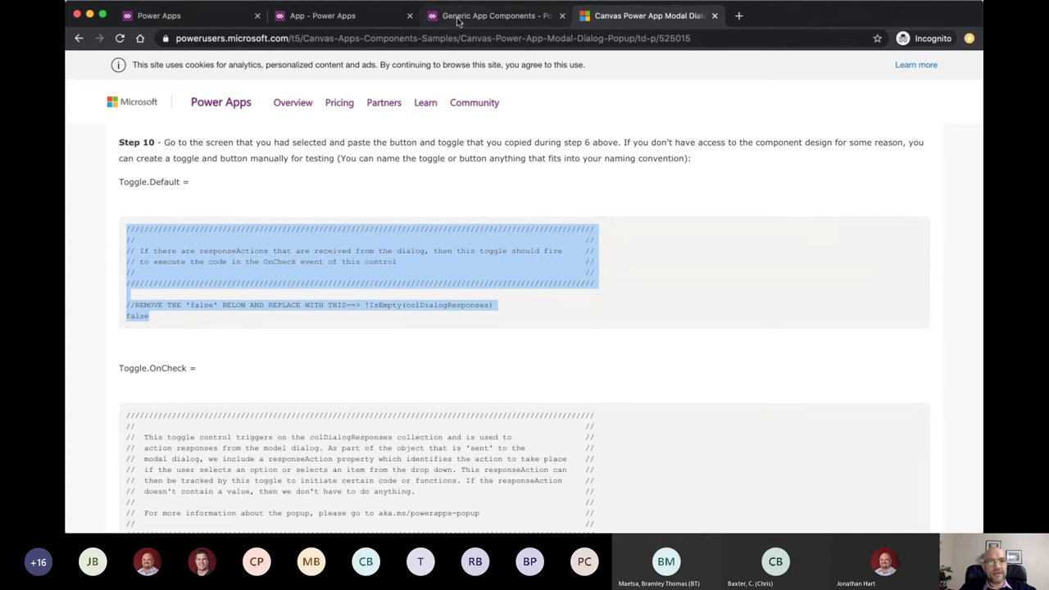
Step: Insert an Input > Toggle control, Toggle1, onto Screen1
left_click(369, 21)
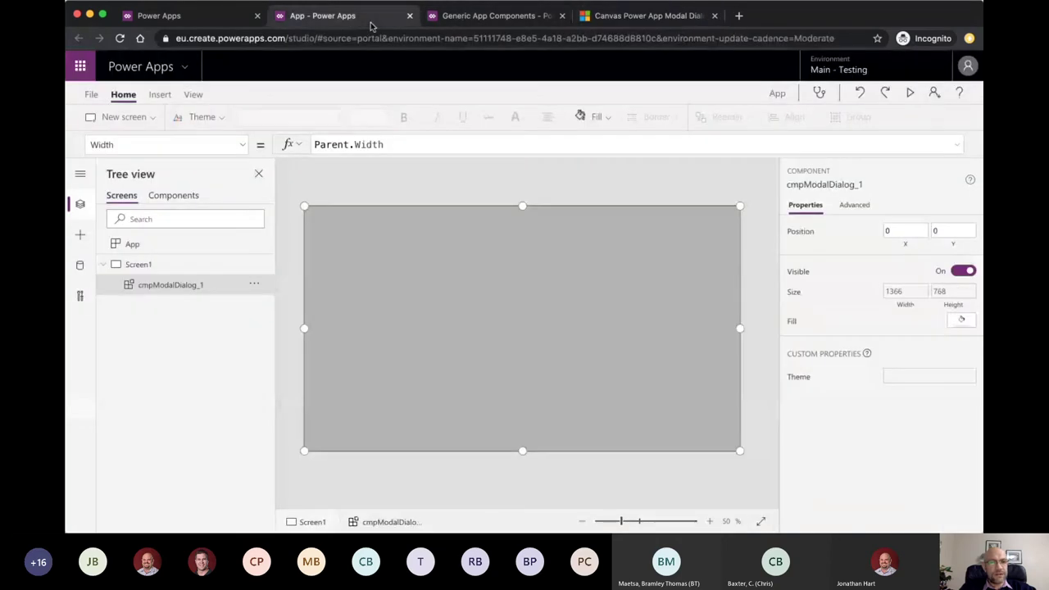
left_click(161, 95)
left_click(370, 119)
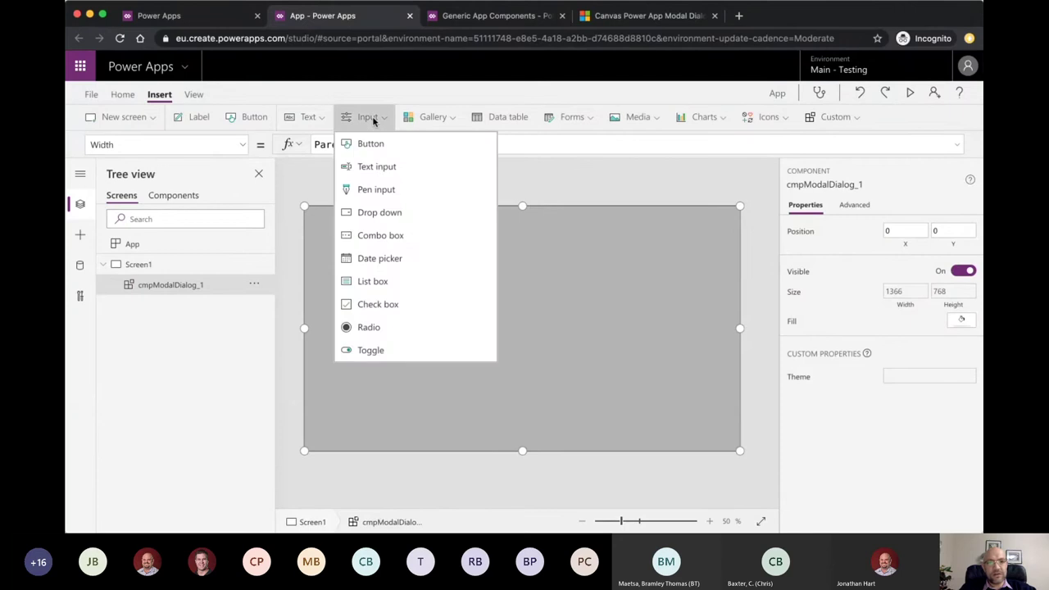
left_click(395, 352)
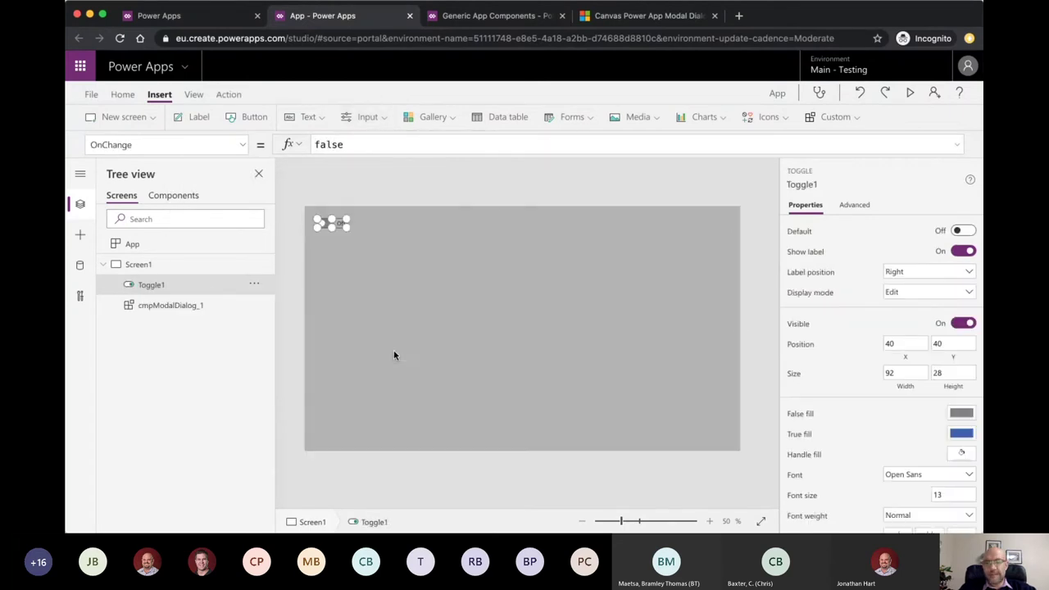
Step: Check Toggle1's Default formula, still false, then bring up the Generic App Components library
left_click(242, 146)
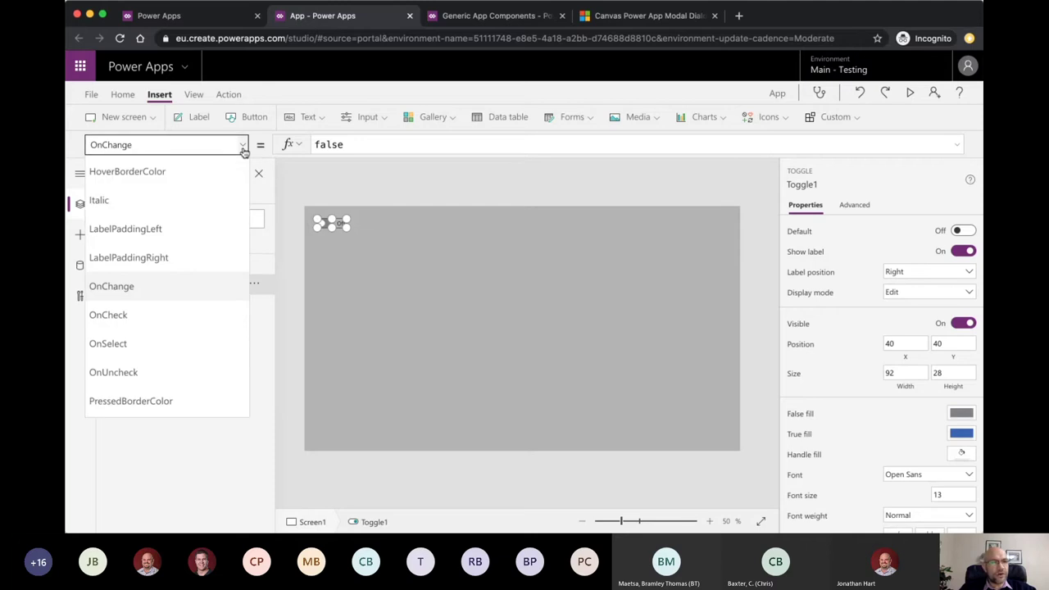
scroll(217, 238, "up", 5)
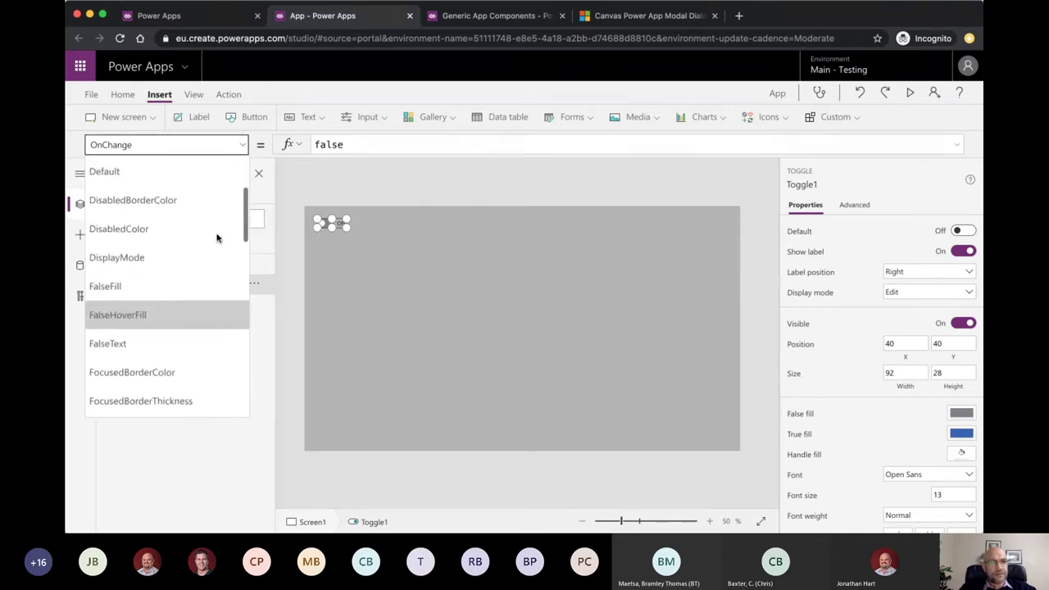
scroll(217, 238, "up", 2)
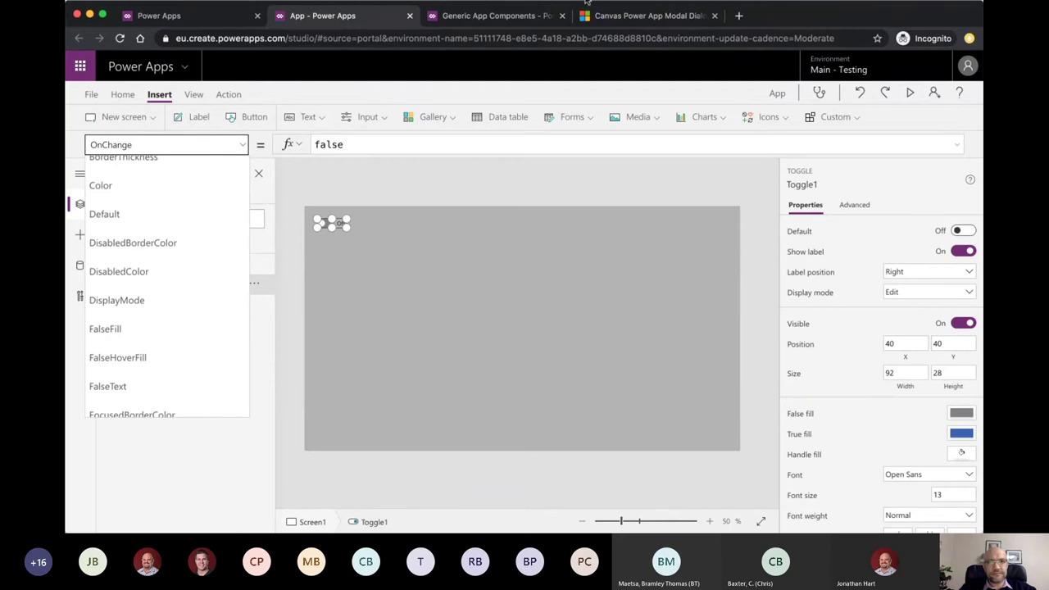
left_click(642, 16)
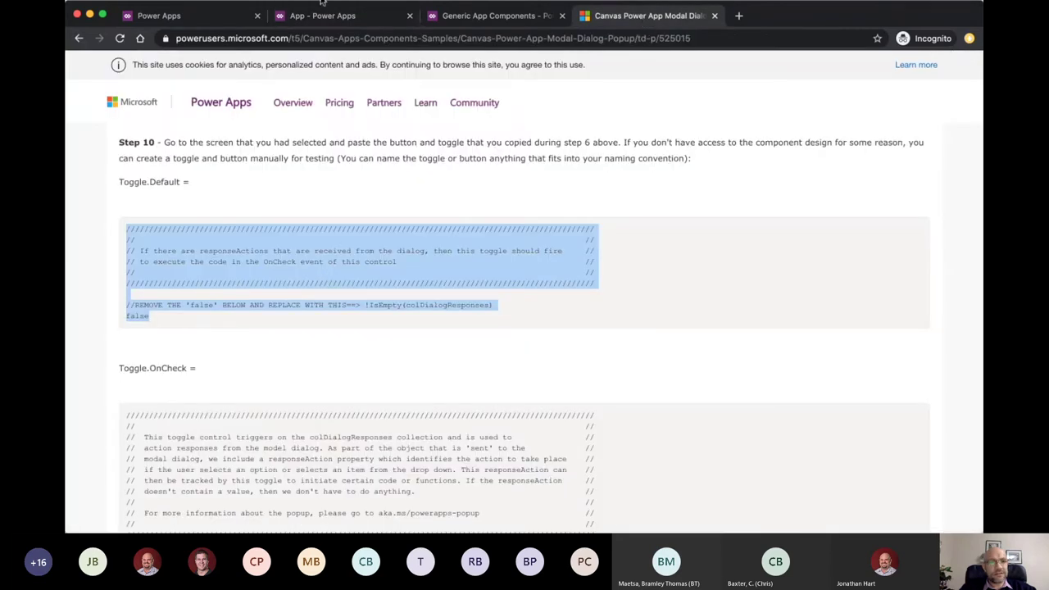
left_click(322, 4)
left_click(391, 143)
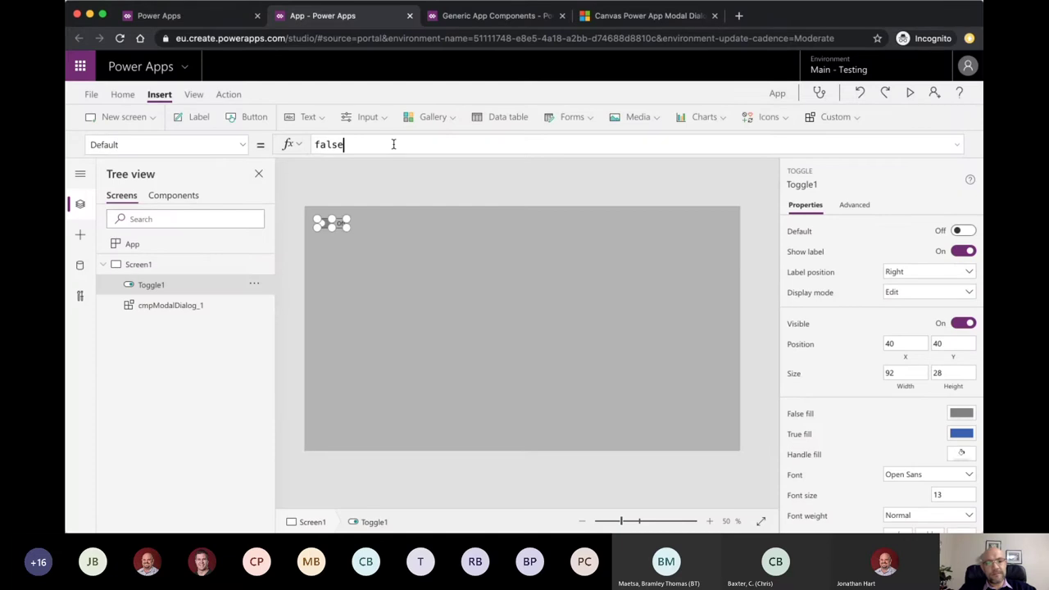
key("ctrl+a")
left_click(393, 144)
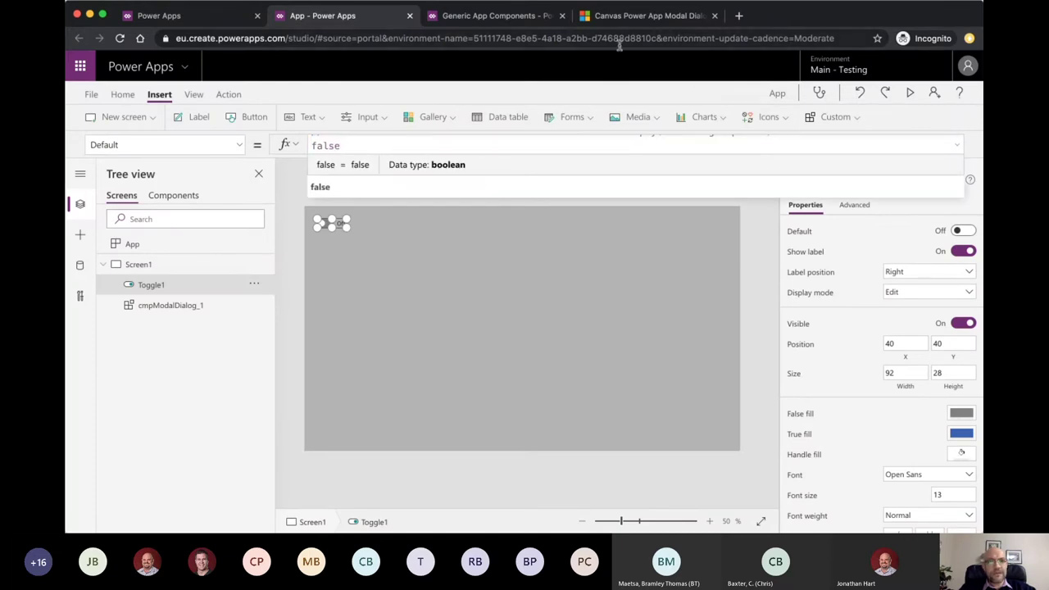
left_click(545, 16)
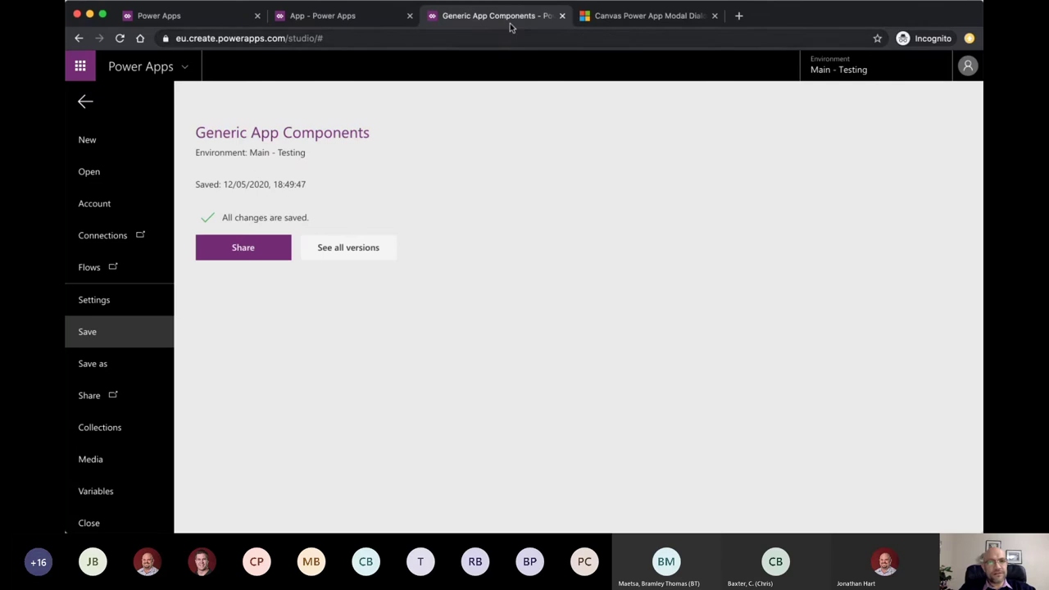
Step: Select the Toggle.OnCheck code sample in the modal dialog article
left_click(604, 21)
scroll(475, 335, "down", 2)
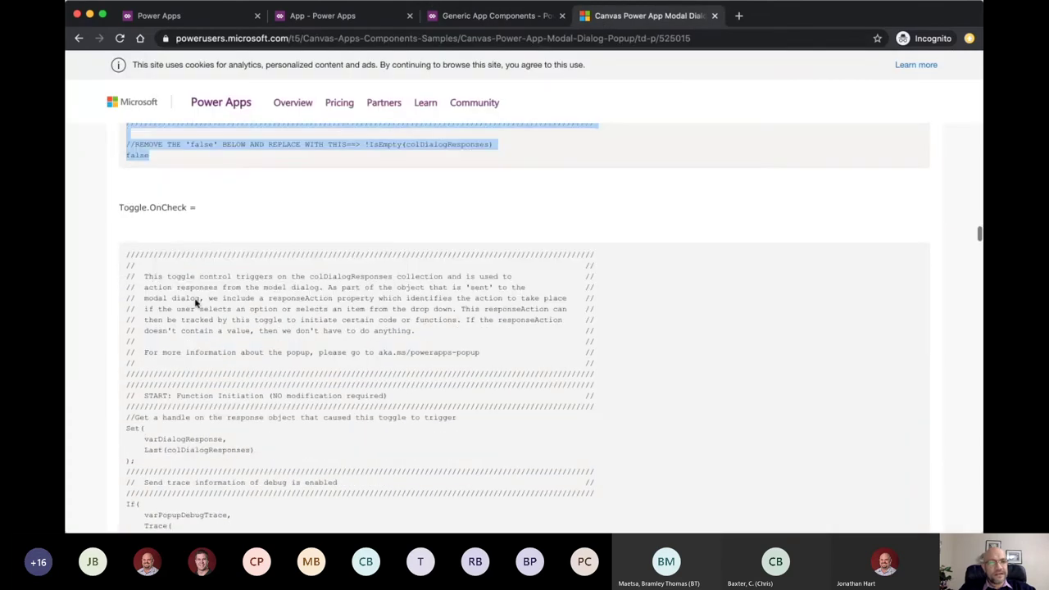
mouse_move(129, 256)
left_mouse_down()
mouse_move(185, 339)
mouse_move(139, 306)
left_mouse_up()
scroll(185, 339, "down", 2)
scroll(185, 339, "down", 8)
scroll(186, 339, "up", 1)
Step: Back in the app, bring up Toggle1's OnCheck property for editing
left_click(489, 16)
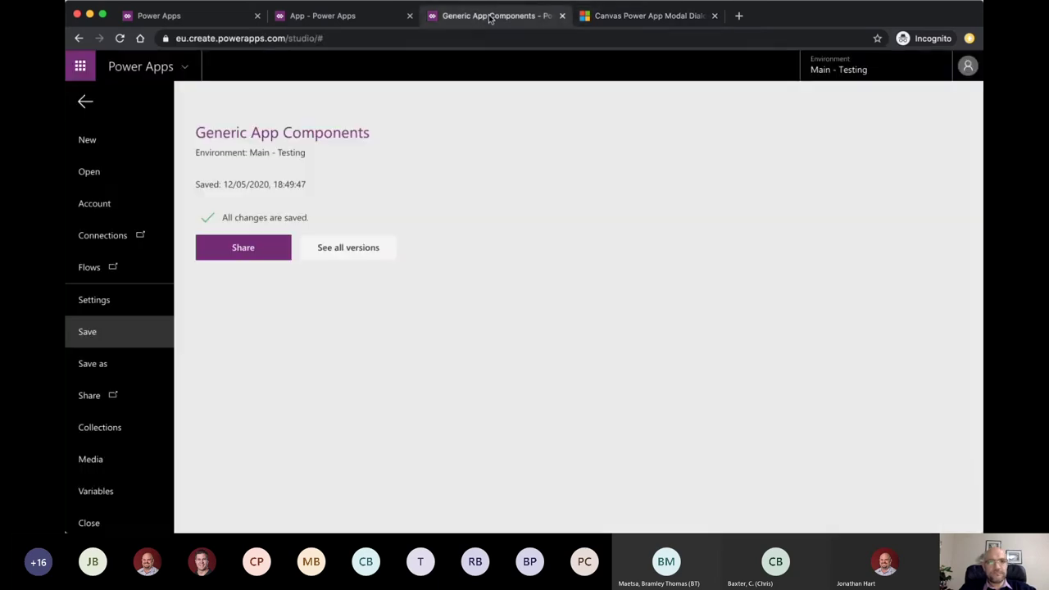
left_click(375, 20)
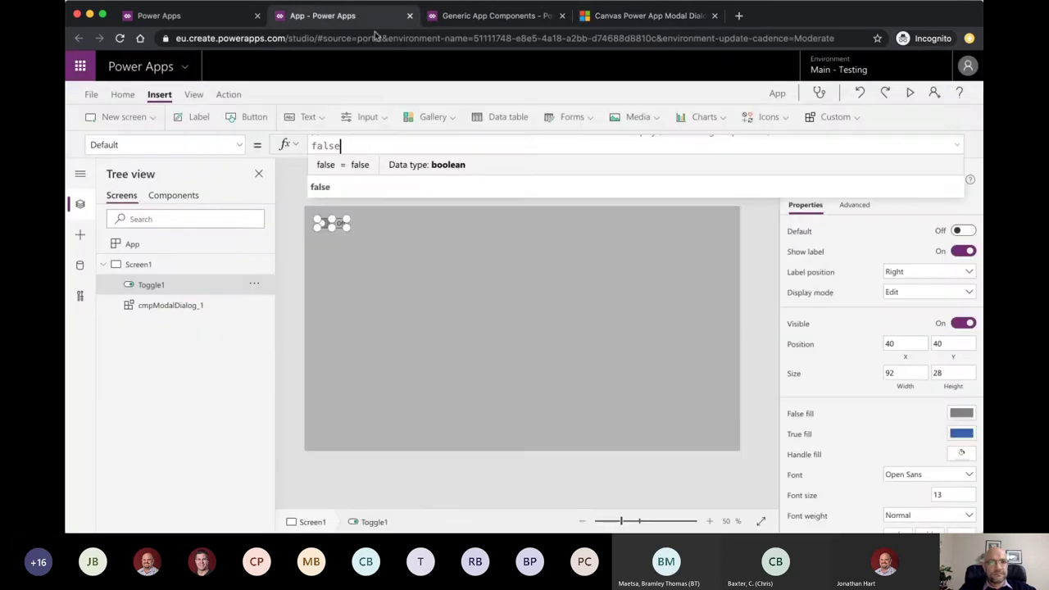
left_click(240, 145)
scroll(168, 307, "down", 2)
scroll(168, 311, "down", 3)
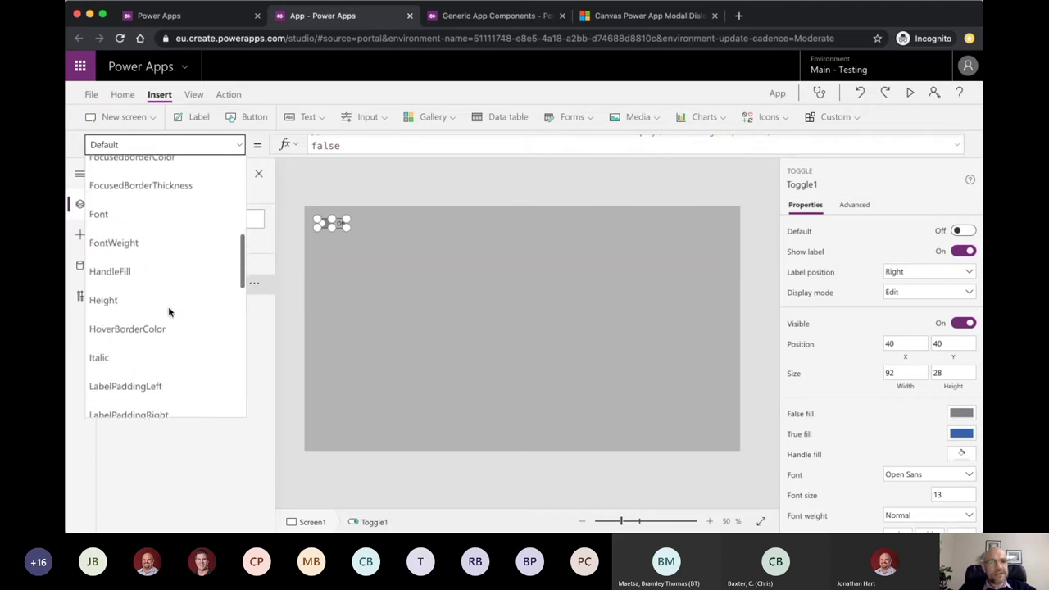
scroll(169, 311, "down", 3)
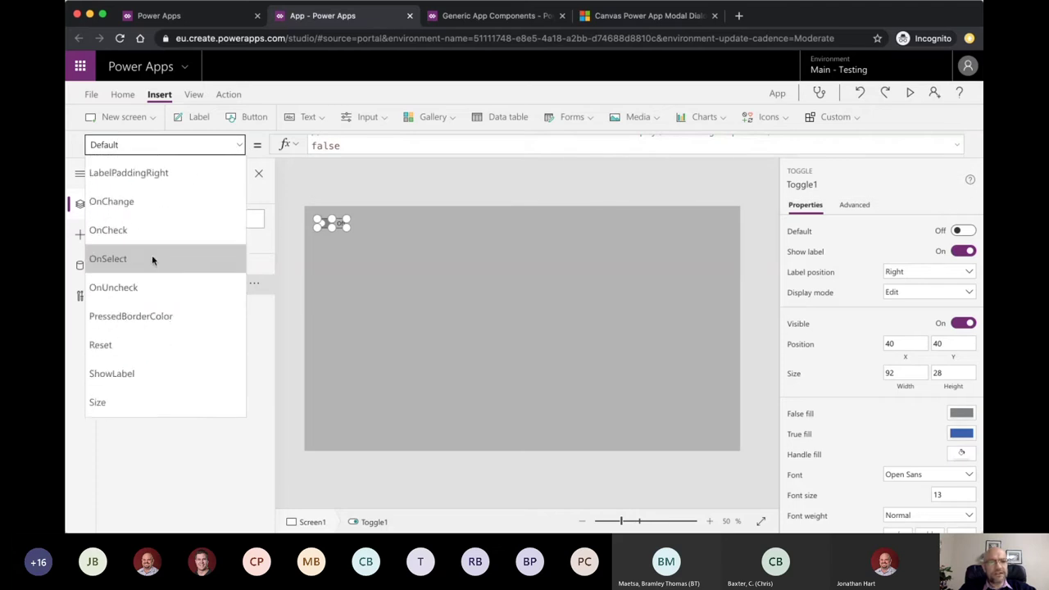
left_click(157, 227)
Step: Replace Toggle1's OnCheck value false with the copied OnCheck code
left_click(381, 147)
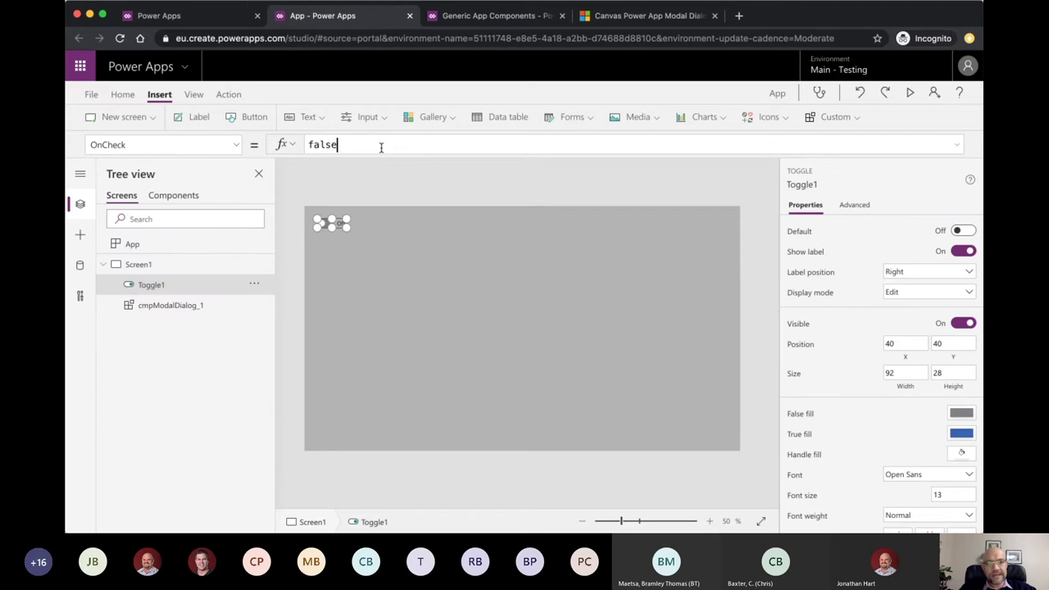
key("ctrl+a")
key("BackSpace")
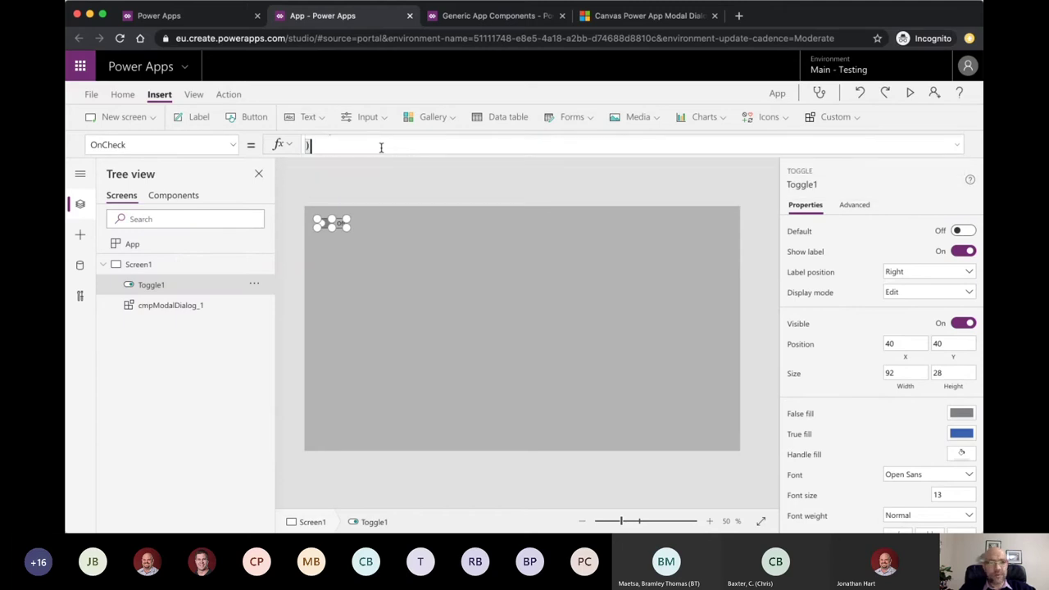
Step: Select the Button.OnSelect code sample in the article and insert a button onto Screen1
left_click(636, 16)
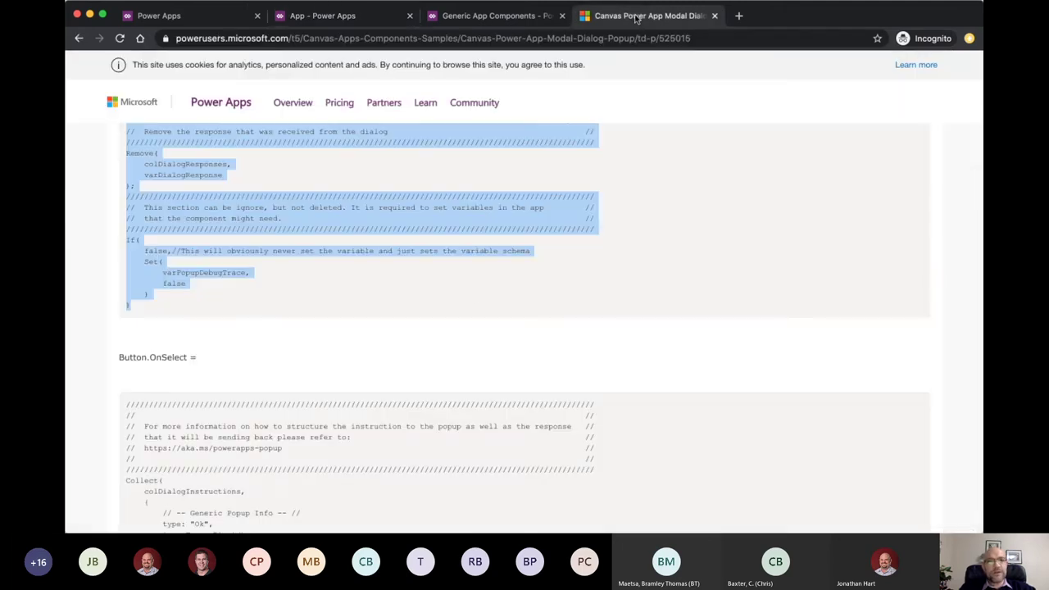
scroll(469, 319, "down", 3)
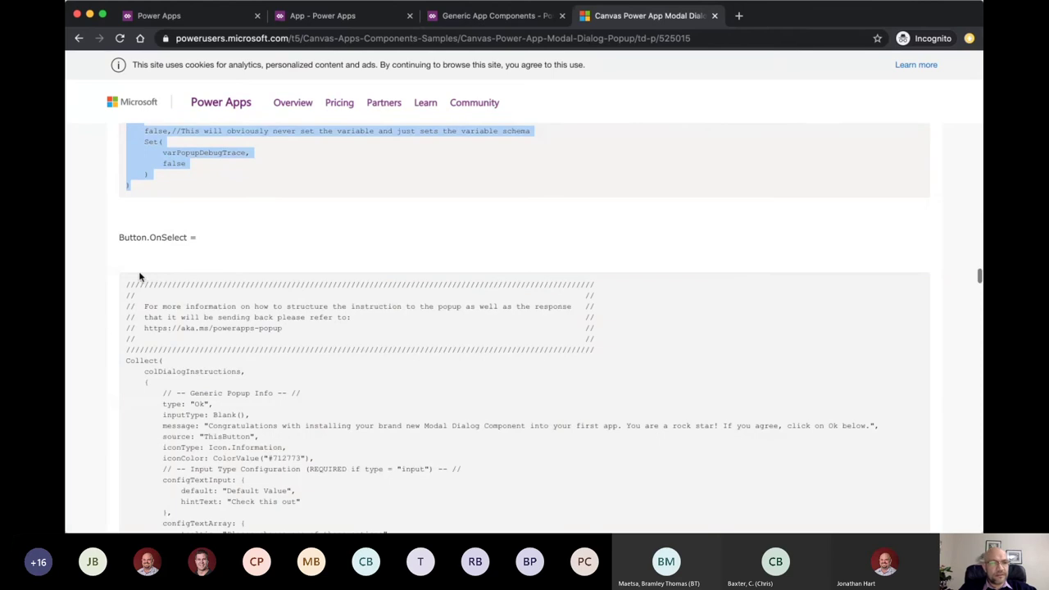
left_click_drag(127, 283, 160, 361)
scroll(213, 369, "down", 2)
scroll(164, 369, "down", 10)
scroll(230, 386, "up", 1)
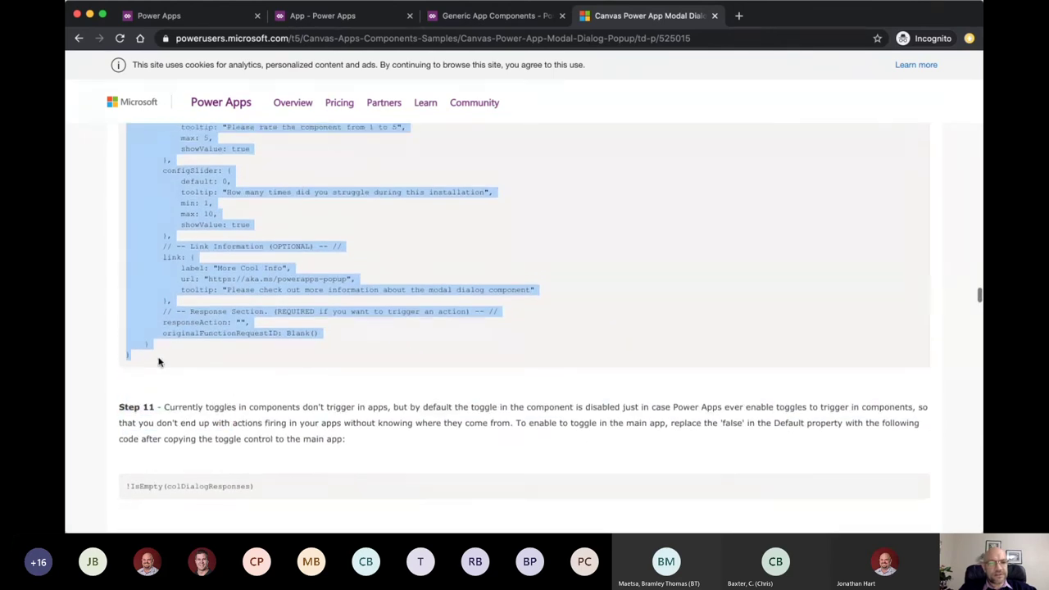
left_click(339, 22)
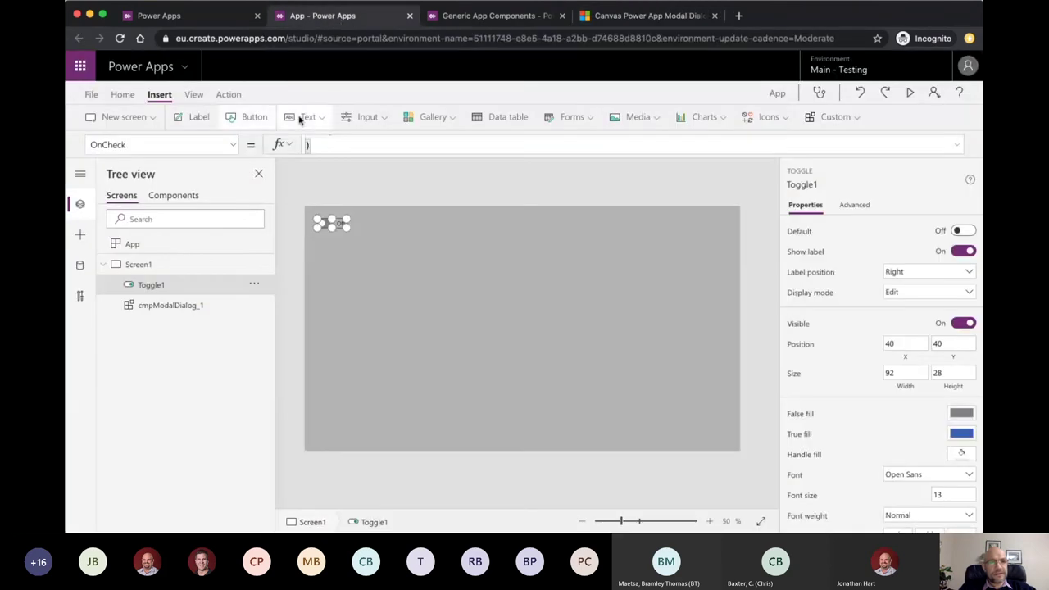
left_click(238, 116)
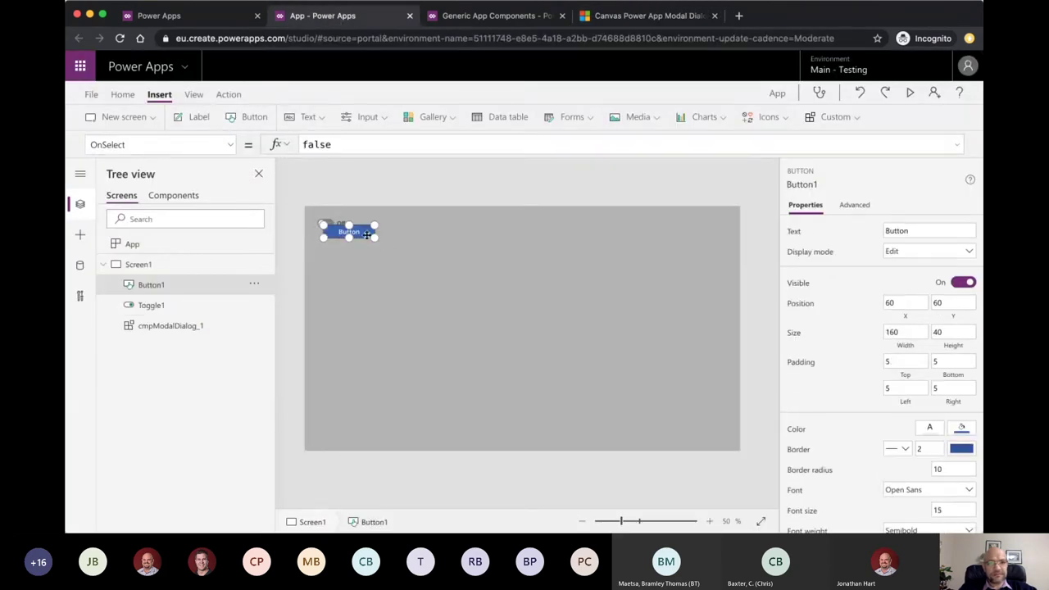
Step: Move Button1 below the toggle and clear its placeholder formula, typing '('
left_click_drag(357, 230, 359, 254)
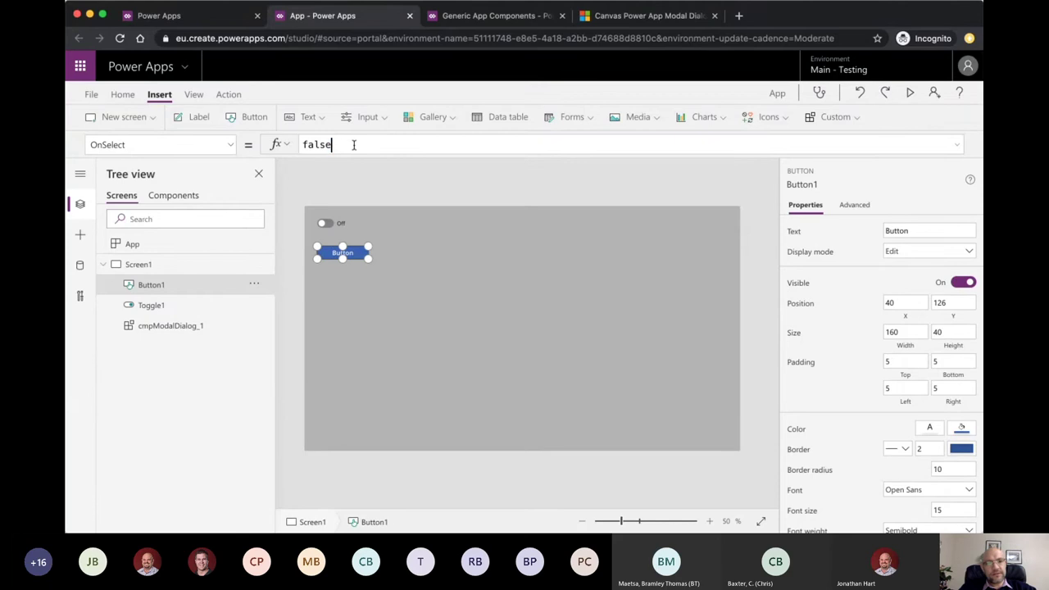
key("BackSpace")
key("BackSpace")
key("BackSpace")
key("BackSpace")
key("BackSpace")
type("(")
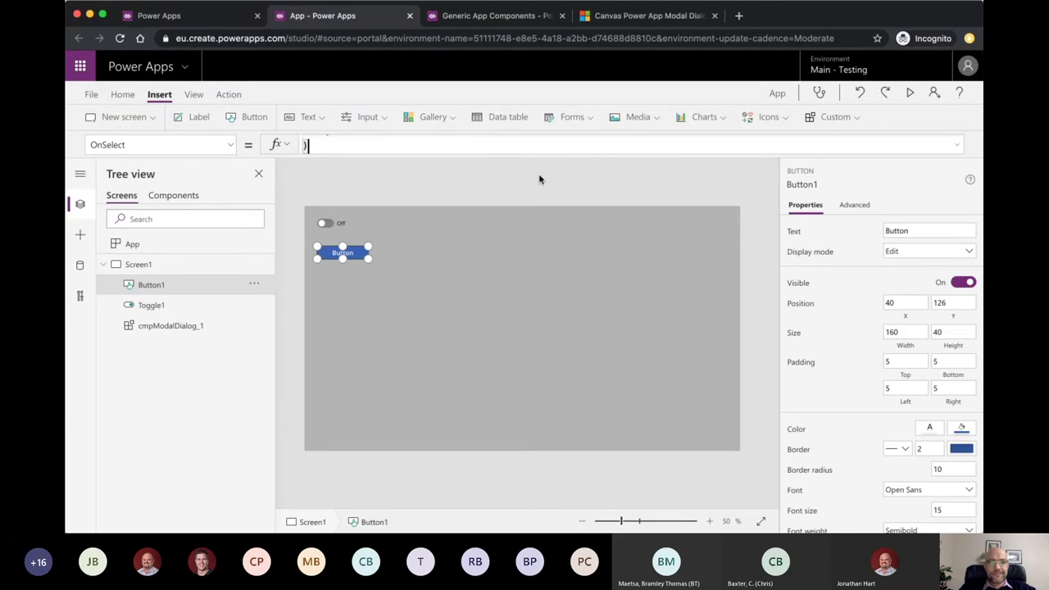
Step: Replace Toggle1's Default value false with !IsEmpty(colDialogResponses)
left_click(330, 225)
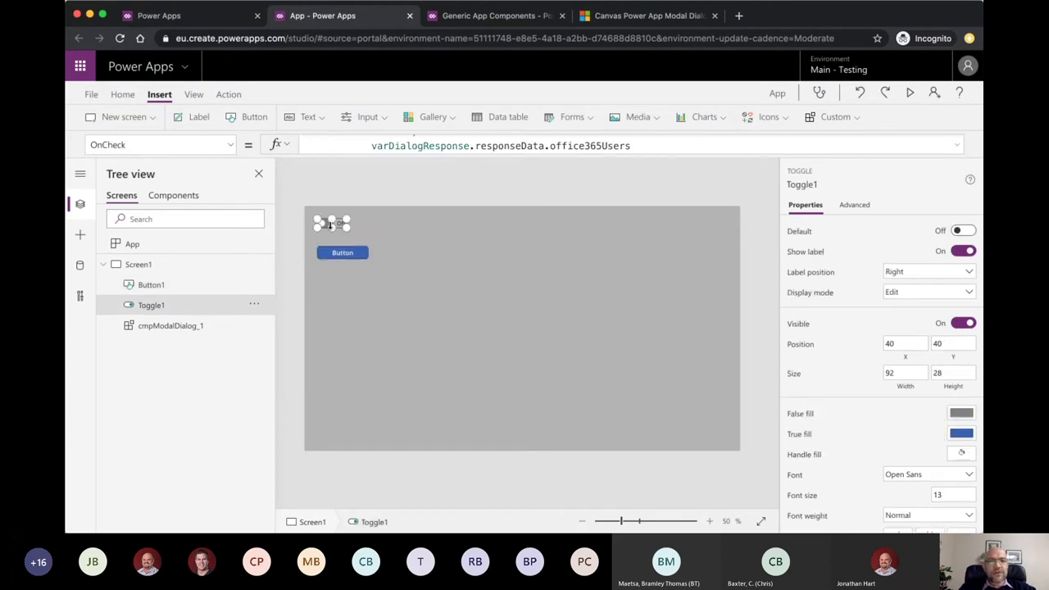
left_click(231, 149)
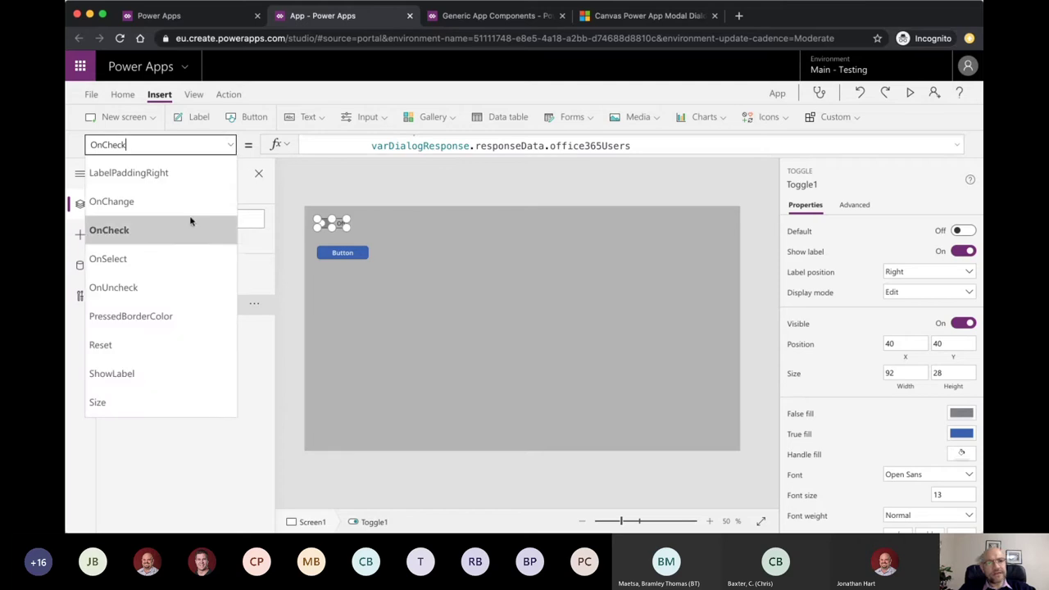
scroll(190, 222, "up", 5)
left_click(145, 312)
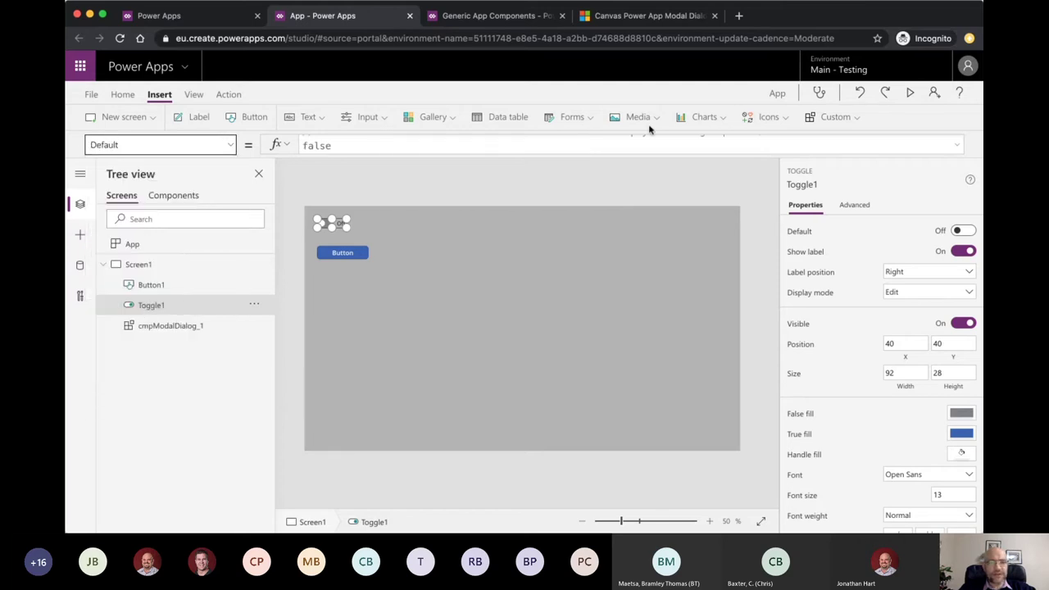
left_click(956, 145)
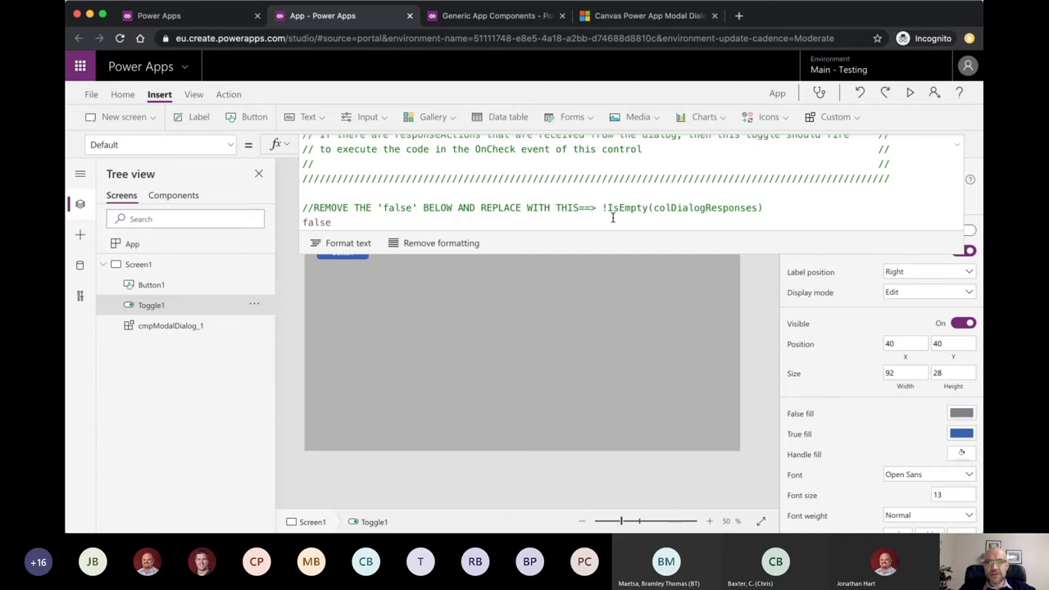
left_click_drag(603, 207, 768, 209)
key("super+c")
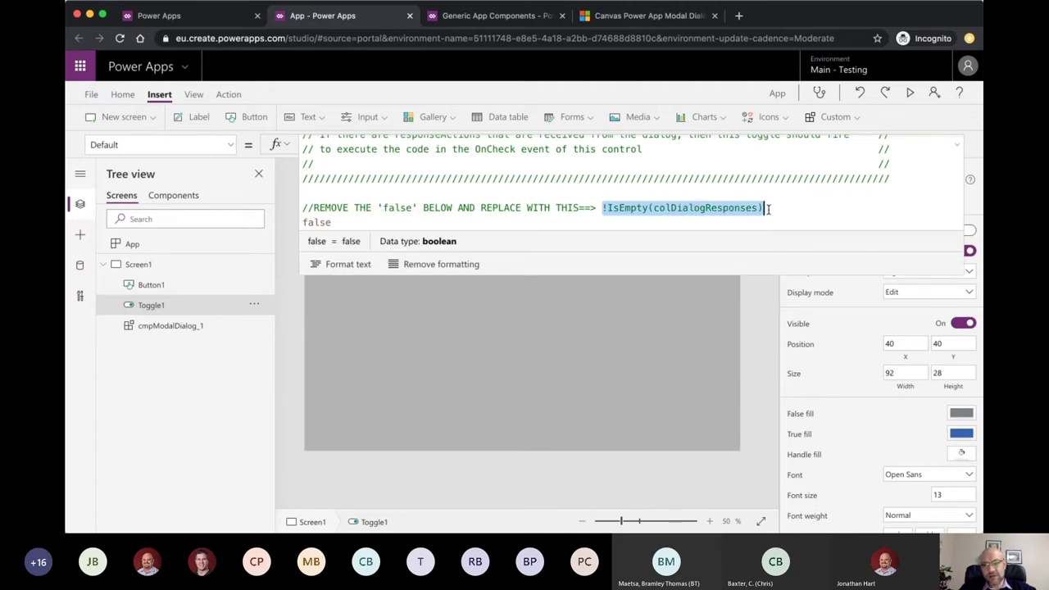
left_click(402, 222)
key("BackSpace")
key("BackSpace")
key("BackSpace")
key("BackSpace")
key("BackSpace")
key("super+v")
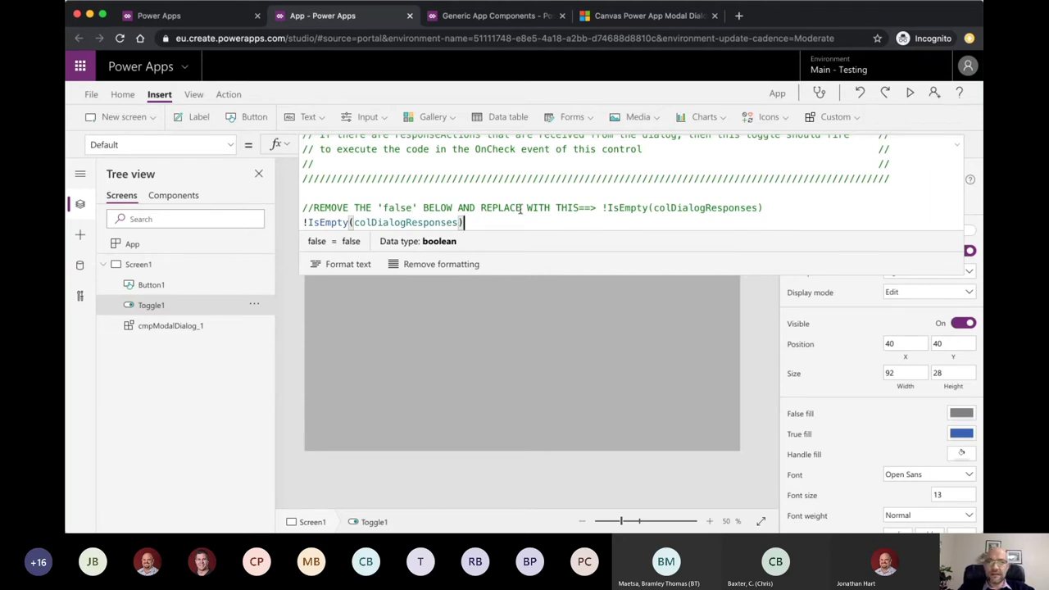
left_click(958, 148)
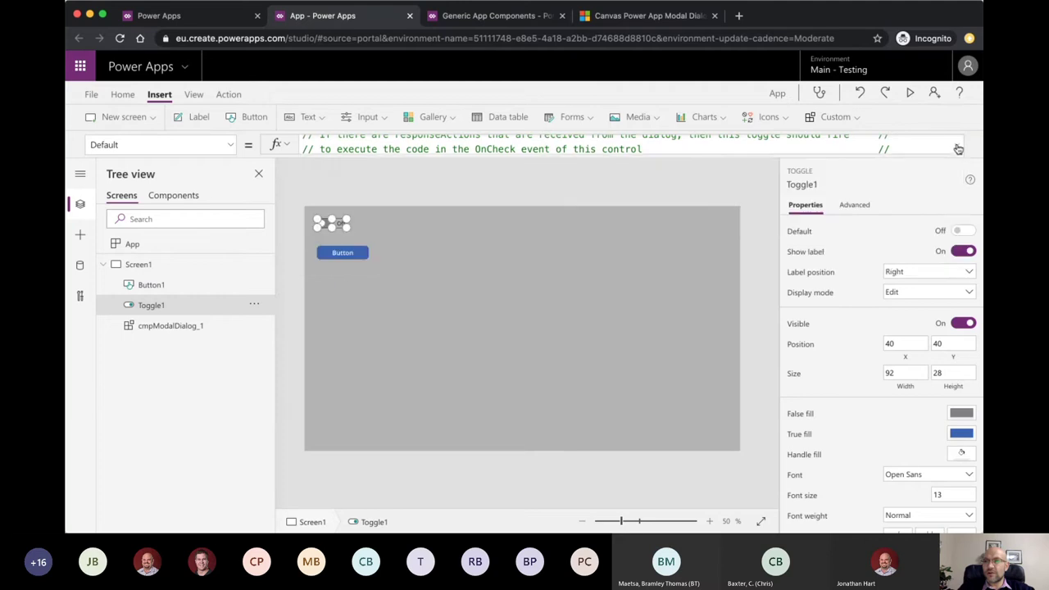
Step: Name the app 'Tmp Demo App' in Settings and save it to the cloud
left_click(92, 95)
left_click(427, 182)
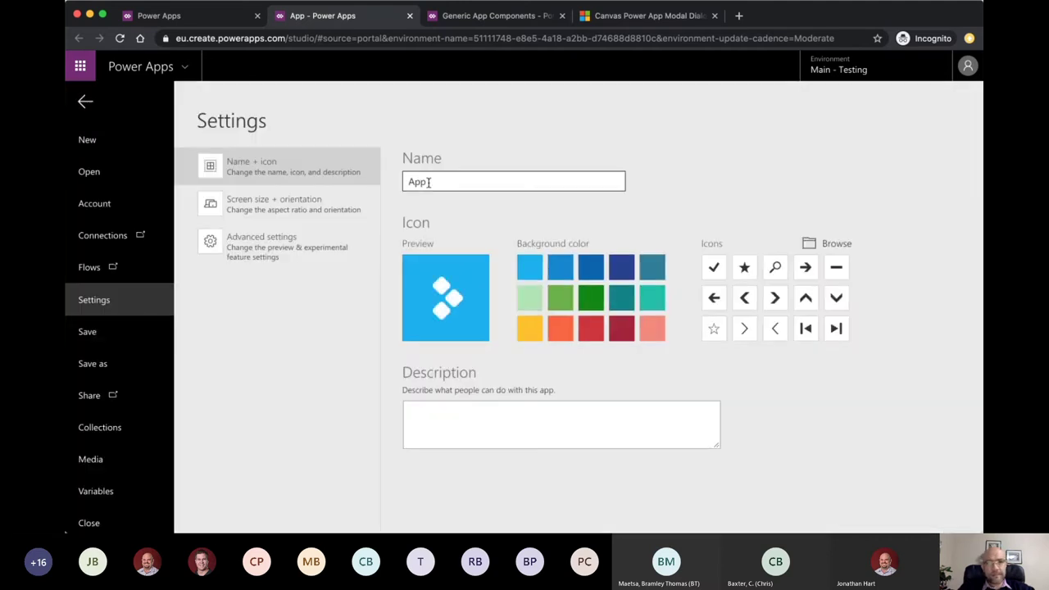
type("Tmp ")
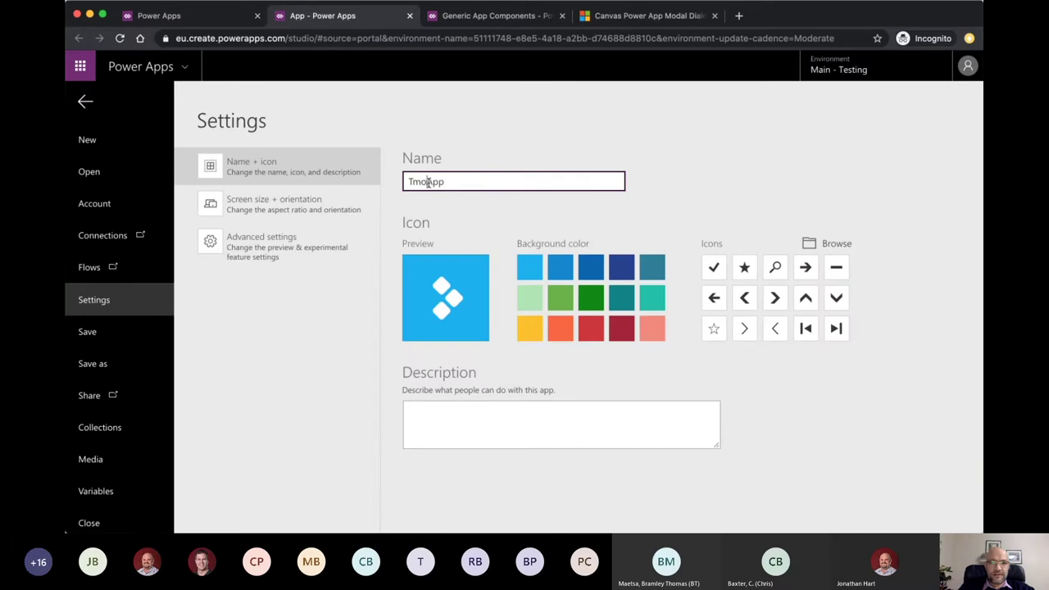
type("Demo")
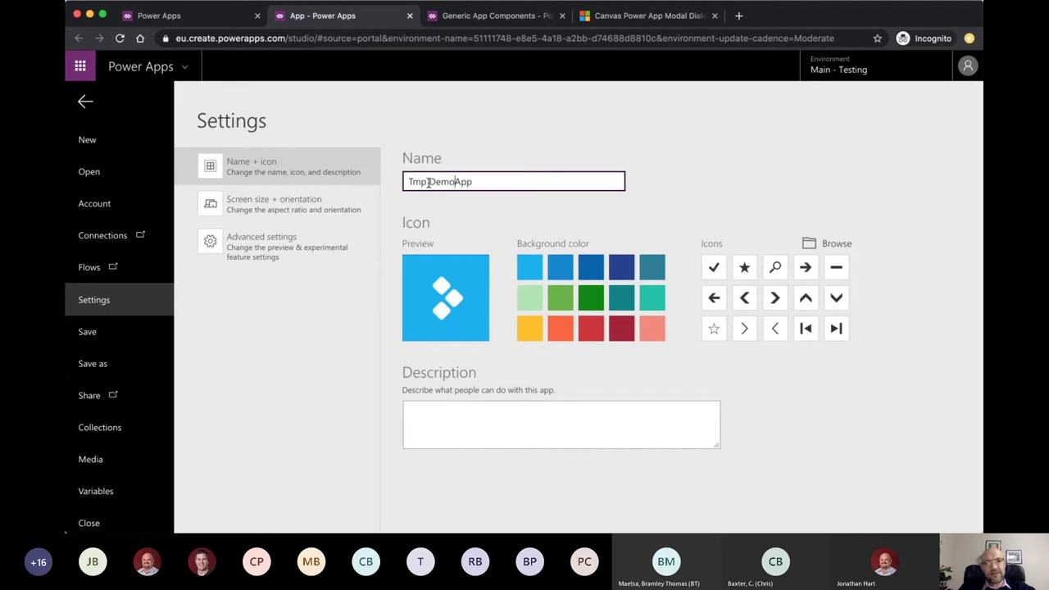
left_click(428, 182)
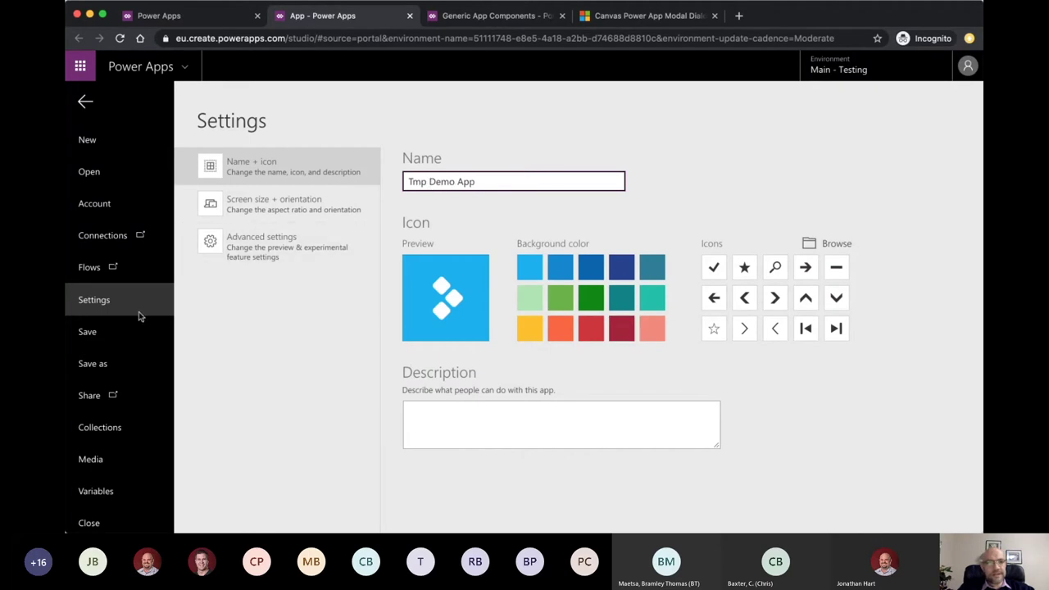
left_click(112, 331)
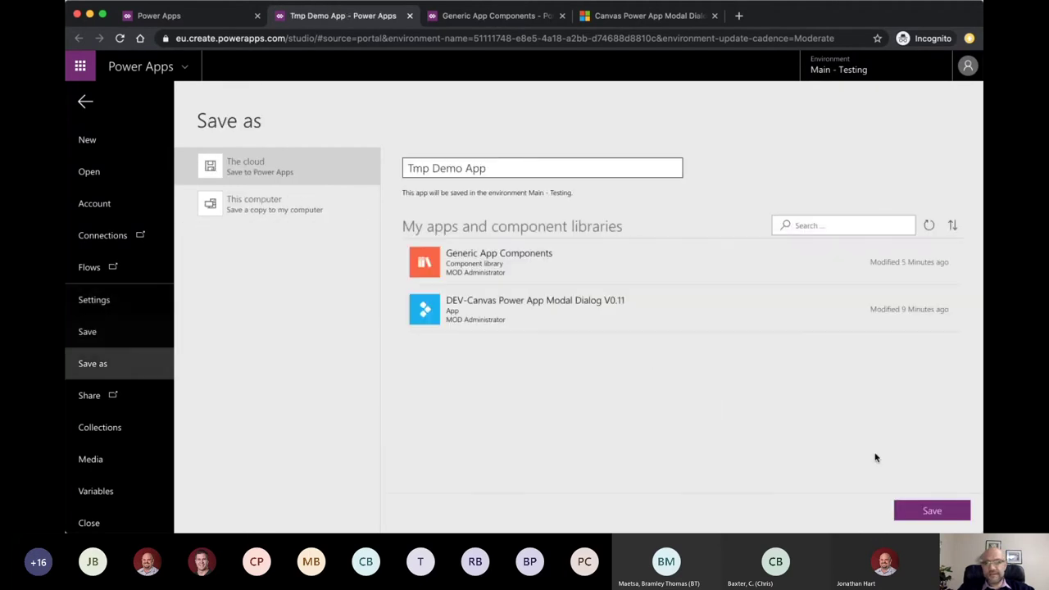
left_click(925, 508)
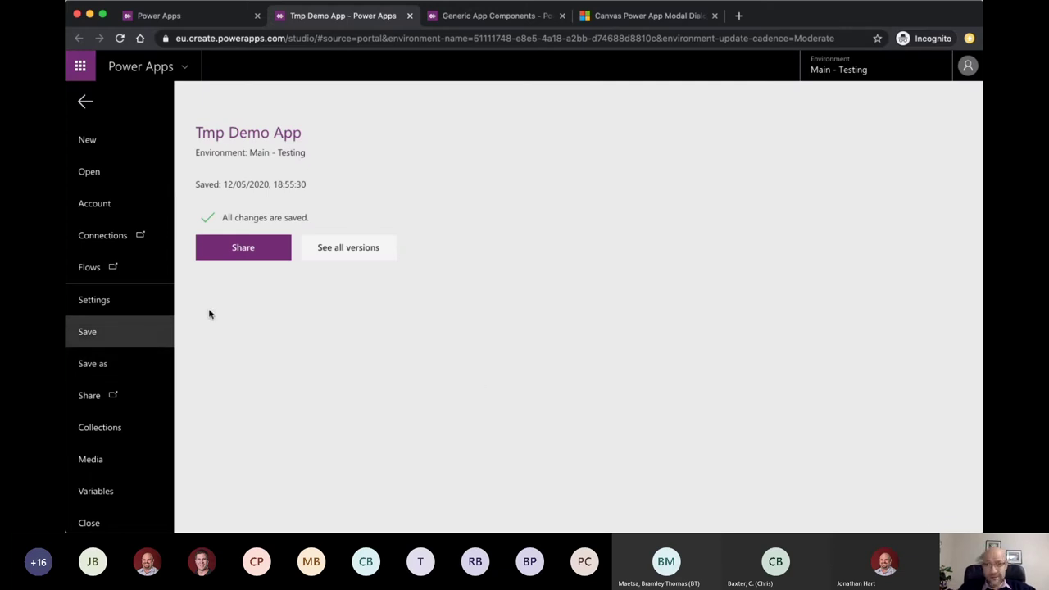
Step: Close the app, then open Tmp Demo App from the Power Apps app list
left_click(104, 522)
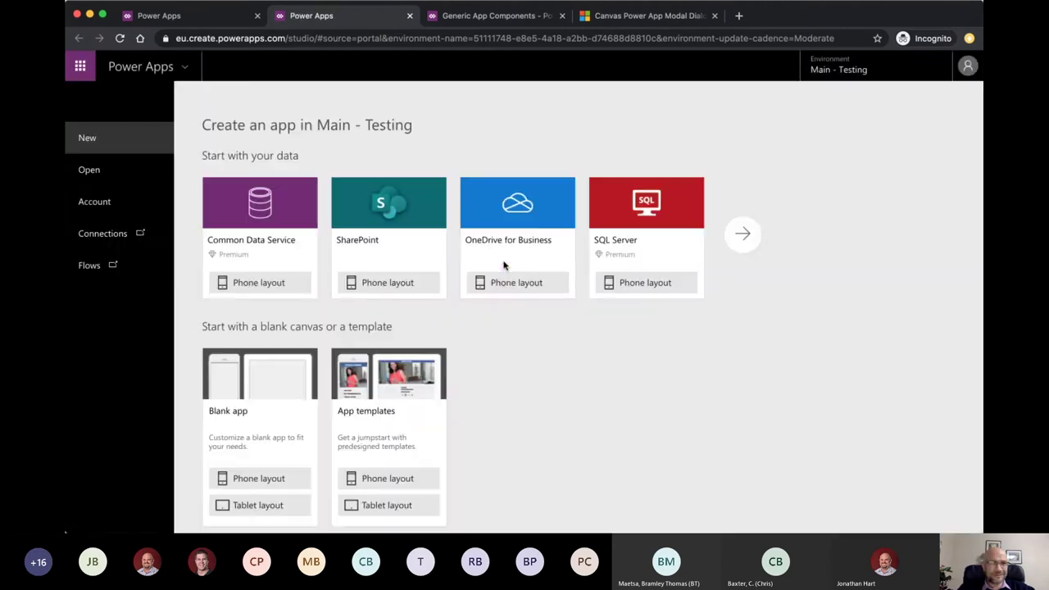
left_click(100, 170)
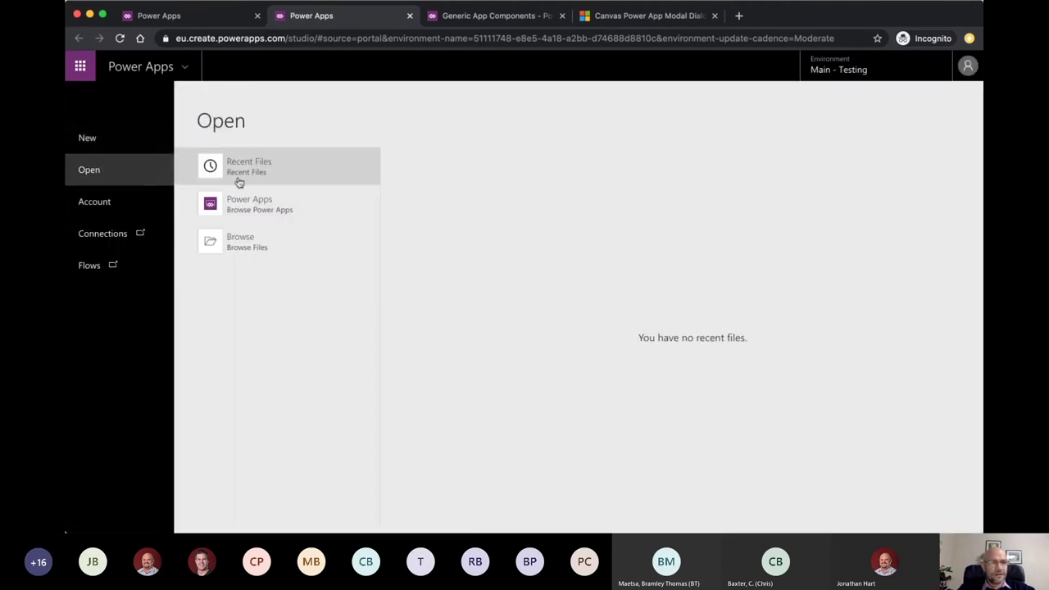
left_click(271, 206)
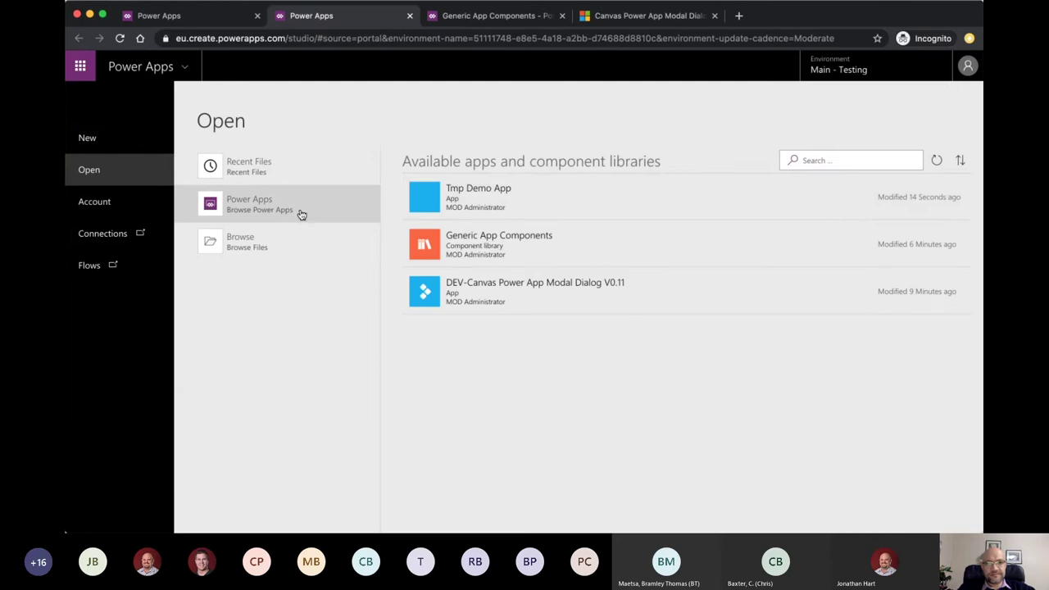
left_click(535, 203)
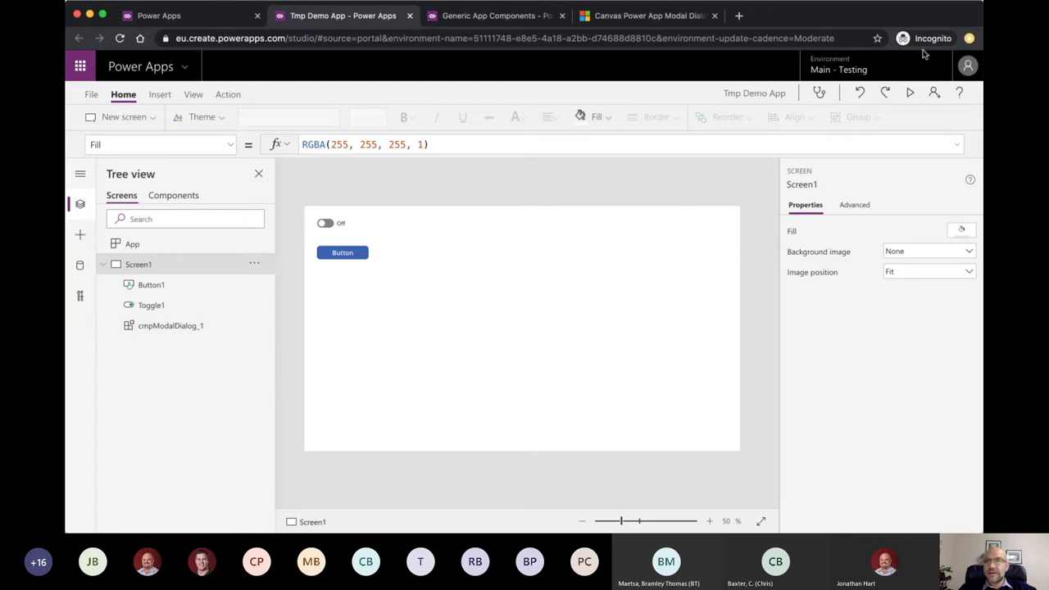
left_click(910, 93)
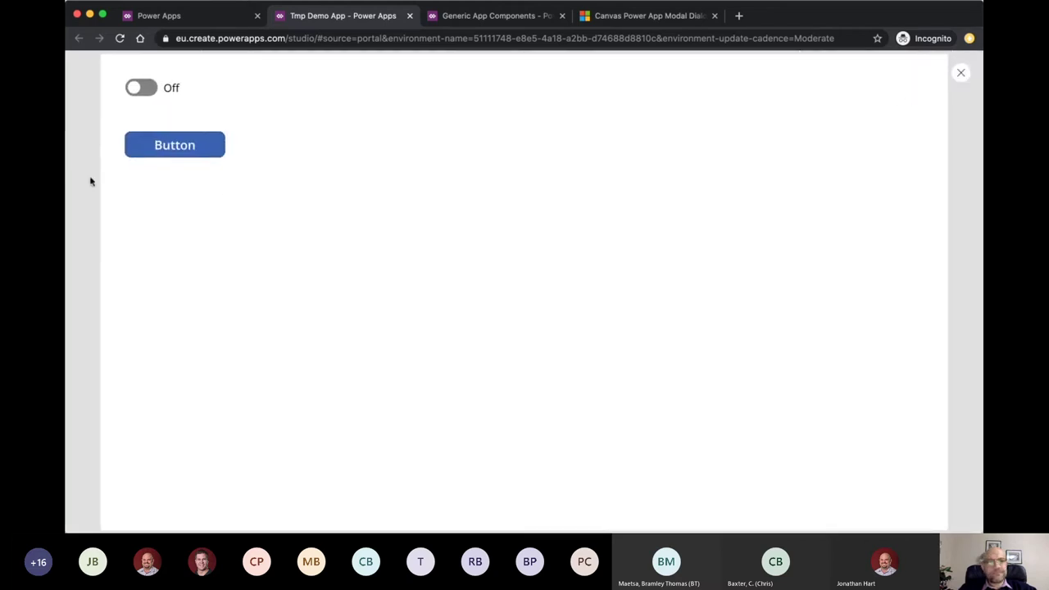
left_click(196, 156)
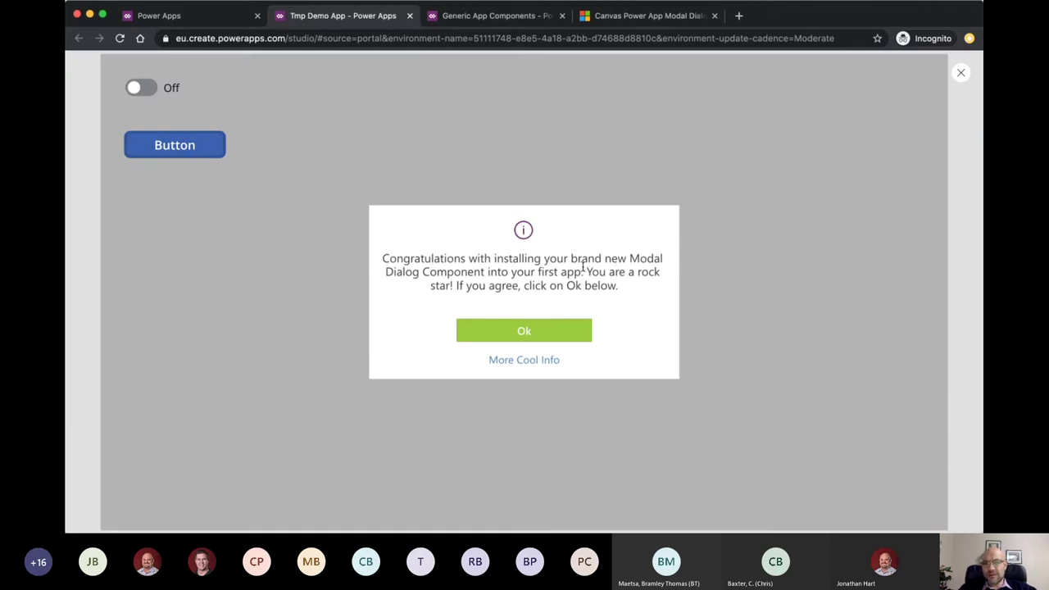
left_click(539, 333)
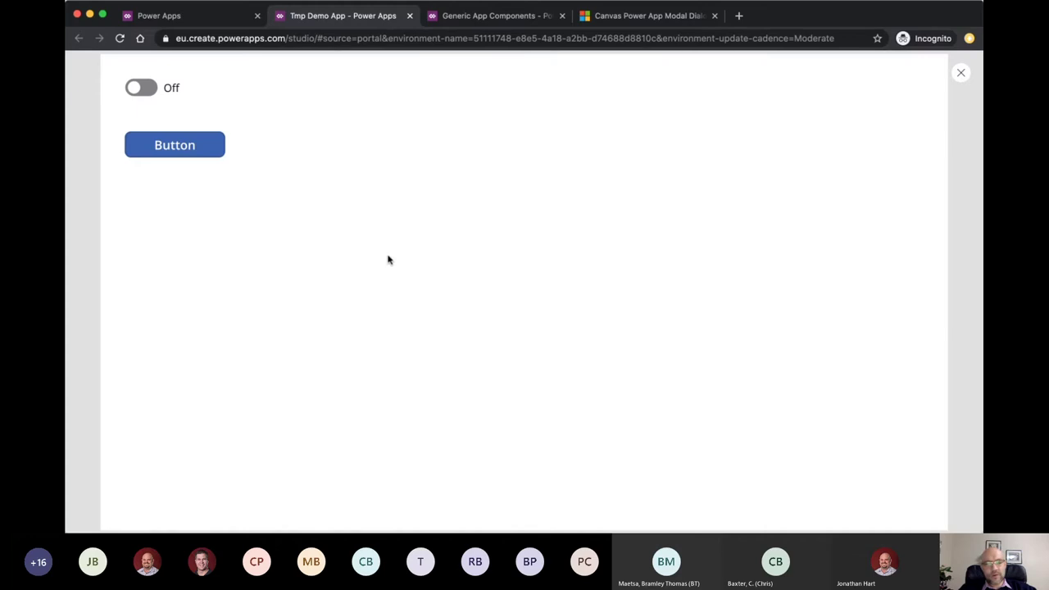
key("Escape")
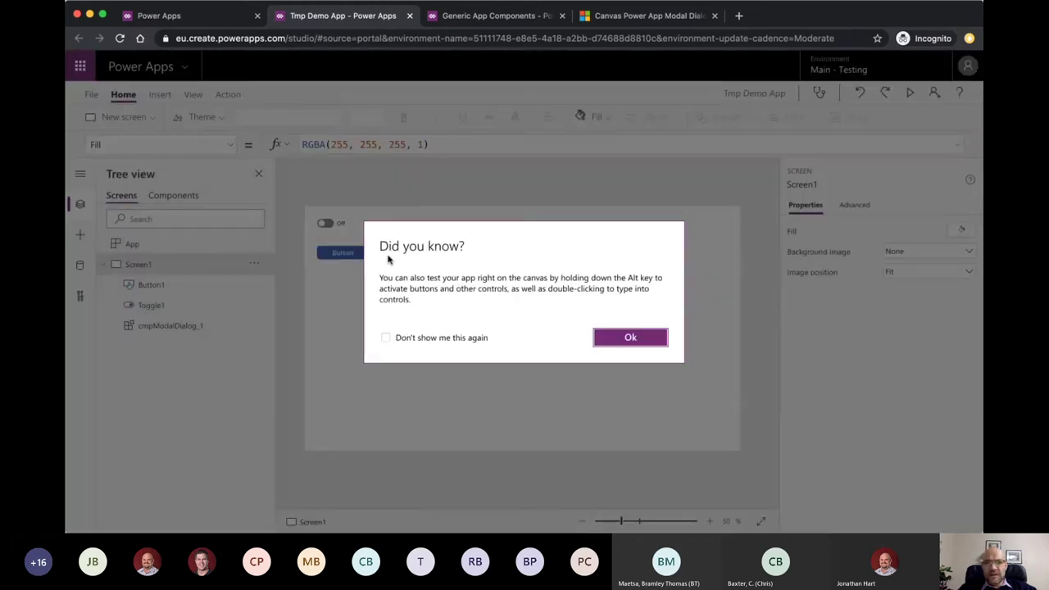
left_click(630, 337)
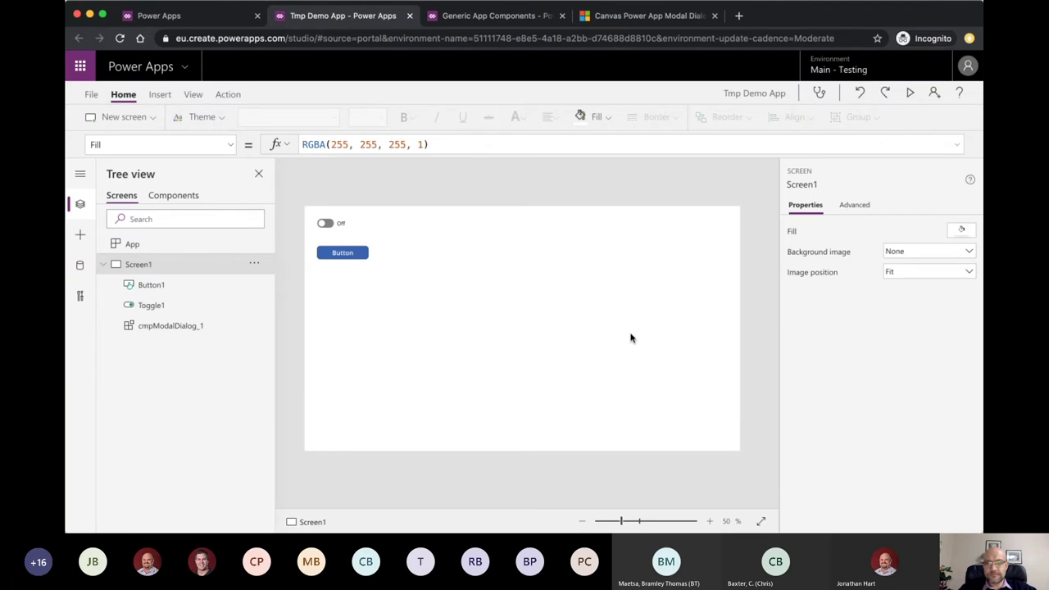
left_click(352, 252)
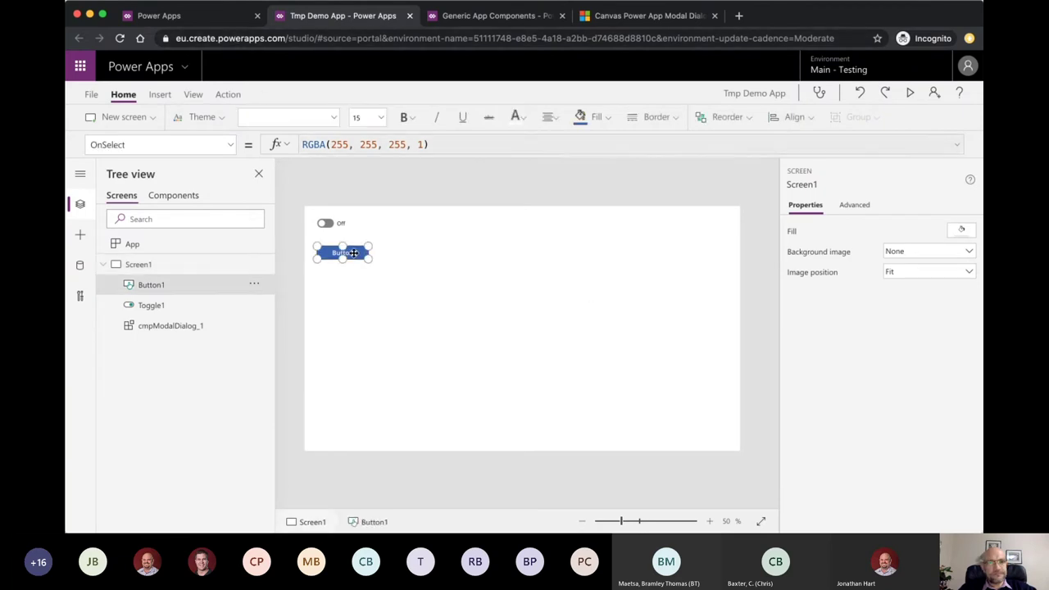
Step: Expand Button1's OnSelect formula and locate the configOffice365Users block
left_click(958, 149)
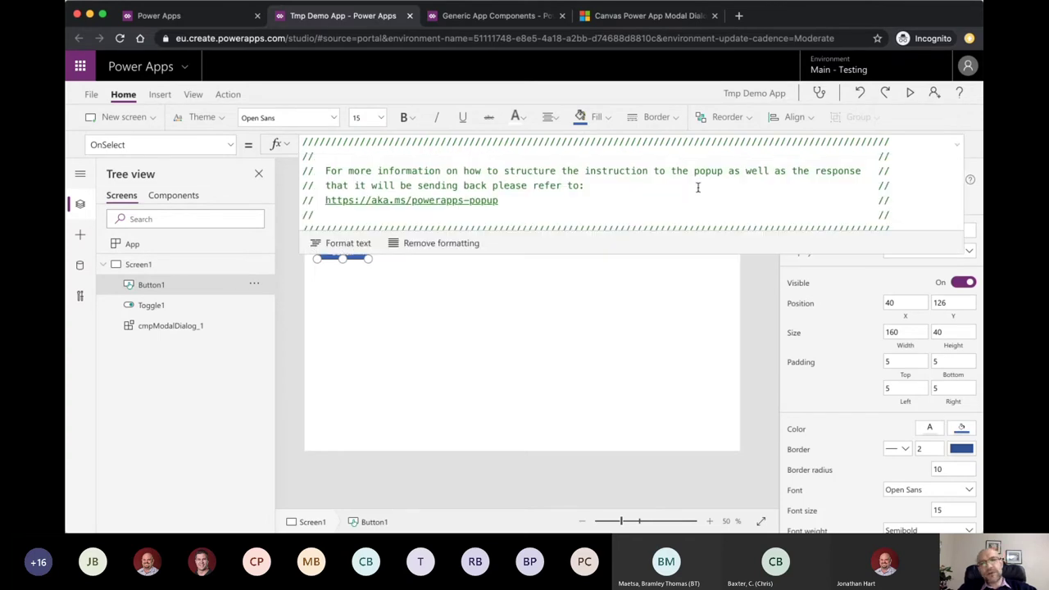
left_click_drag(731, 253, 768, 446)
scroll(727, 349, "down", 1)
scroll(727, 348, "down", 3)
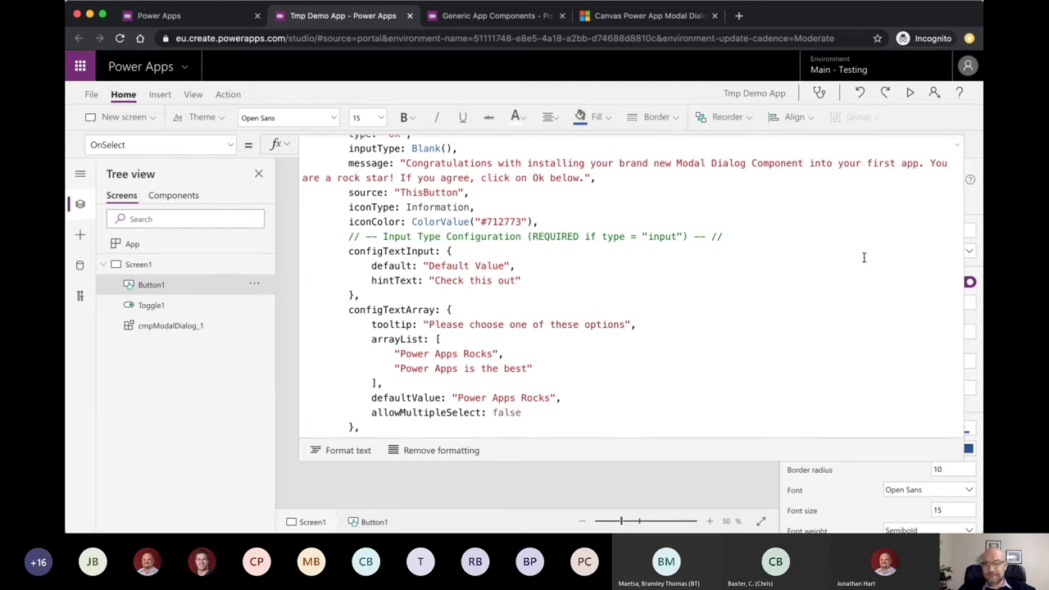
scroll(864, 258, "down", 10)
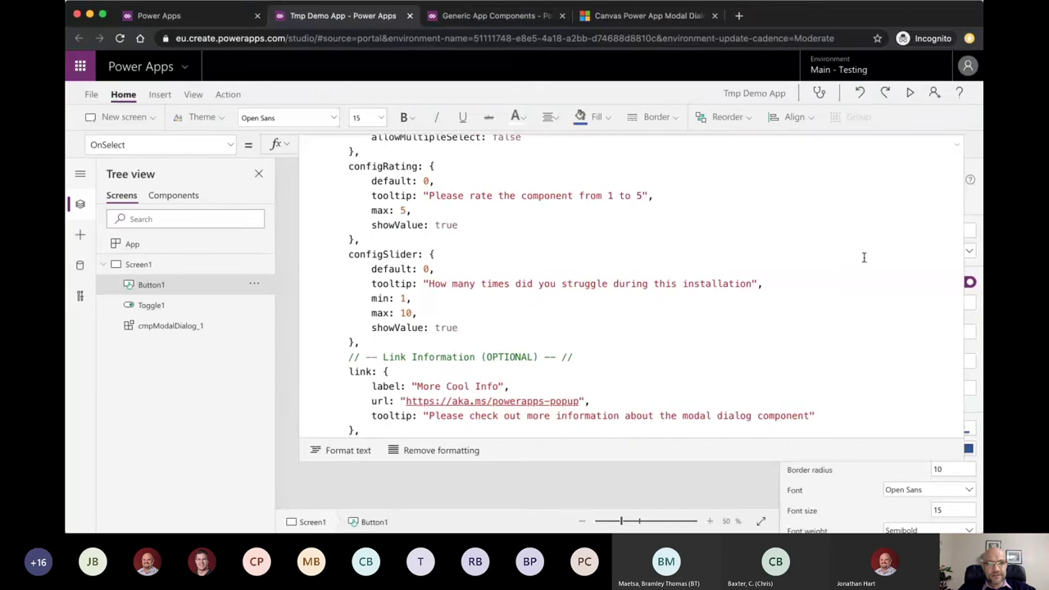
scroll(863, 258, "up", 6)
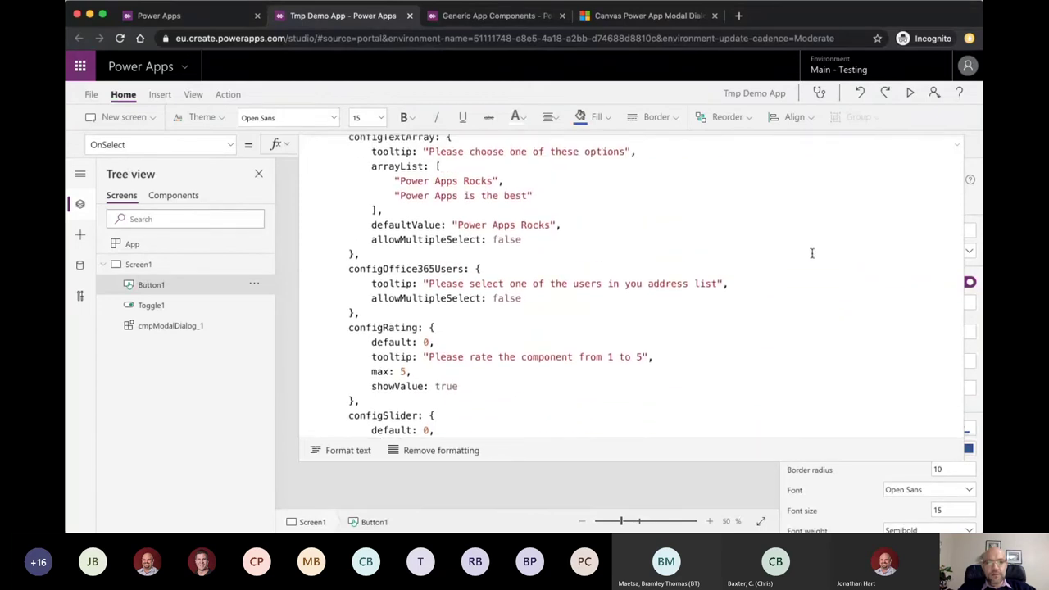
left_click(348, 269)
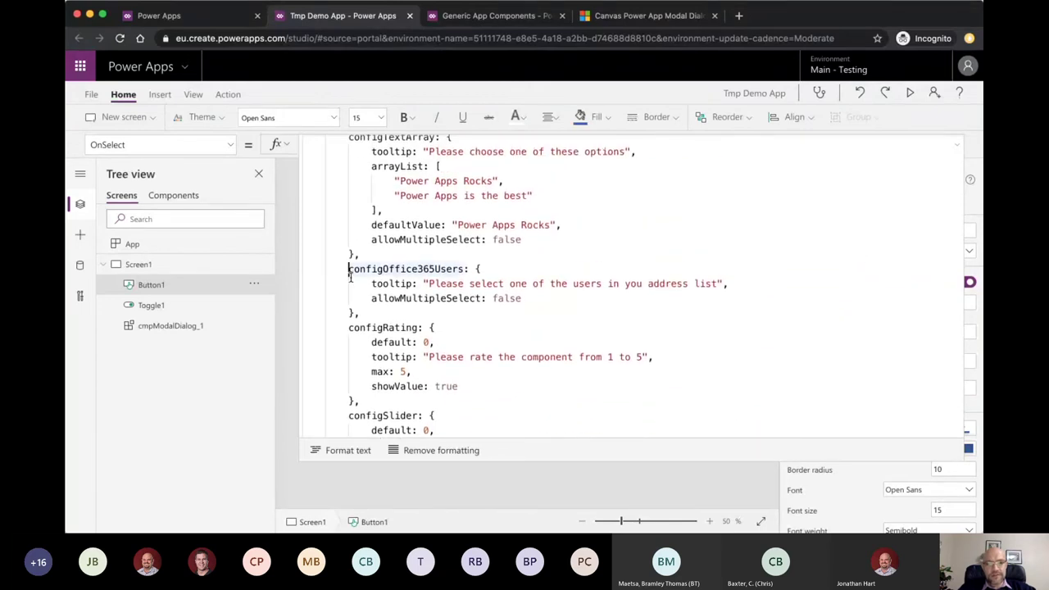
left_click(360, 312, "shift")
key("ctrl+c")
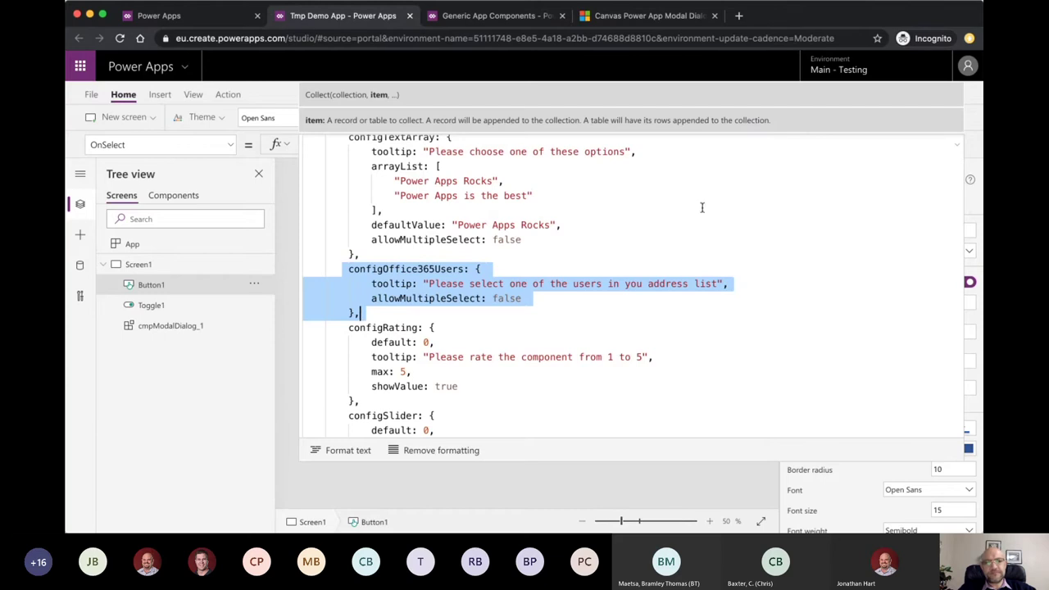
scroll(812, 199, "up", 10)
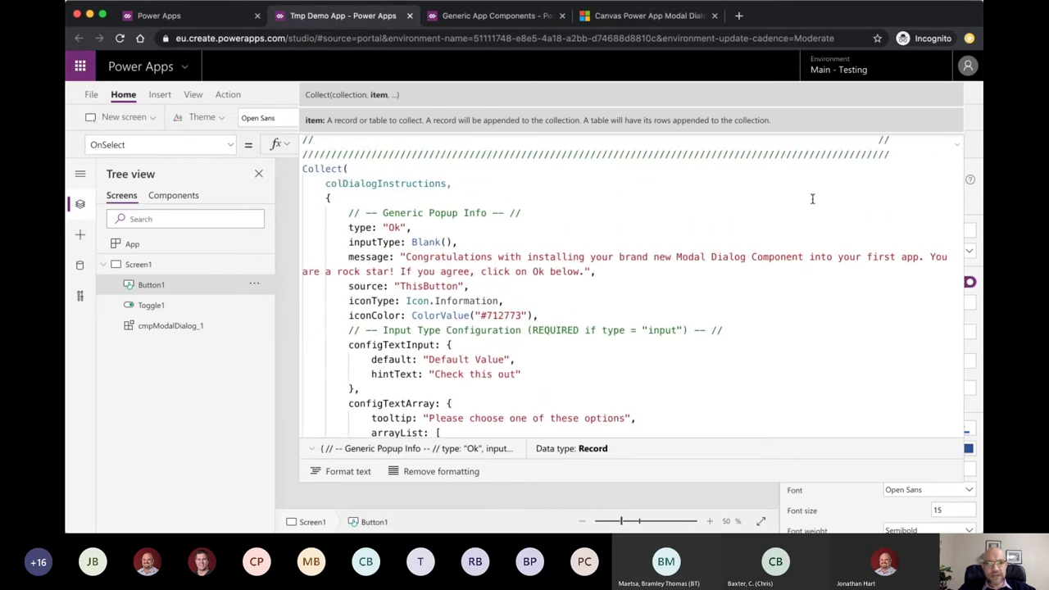
scroll(812, 198, "down", 4)
scroll(489, 150, "up", 2)
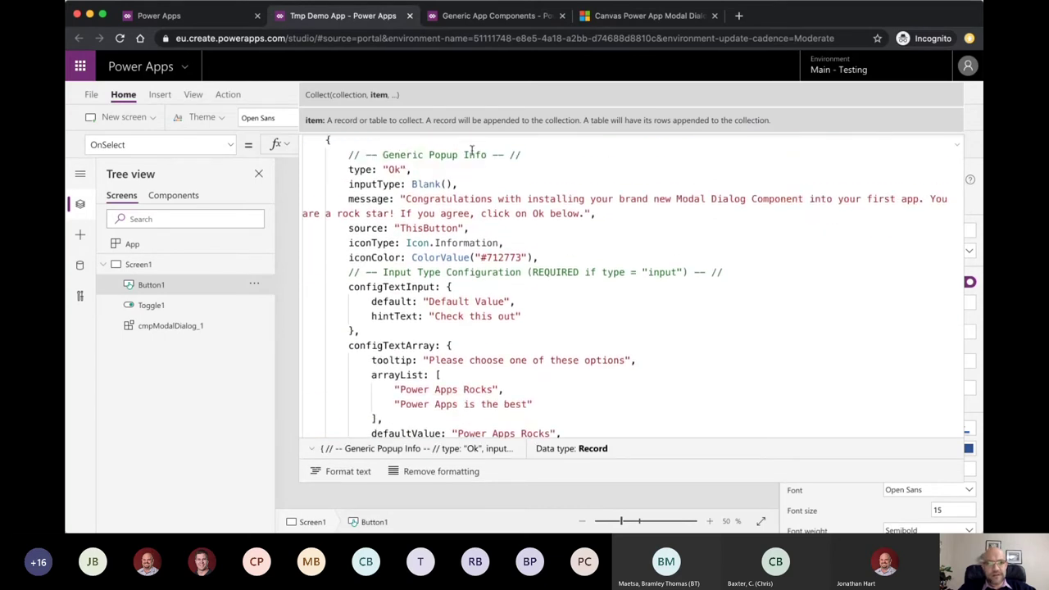
Step: Change the dialog type from "Ok" to "Input" and remove Blank() after inputType
double_click(393, 169)
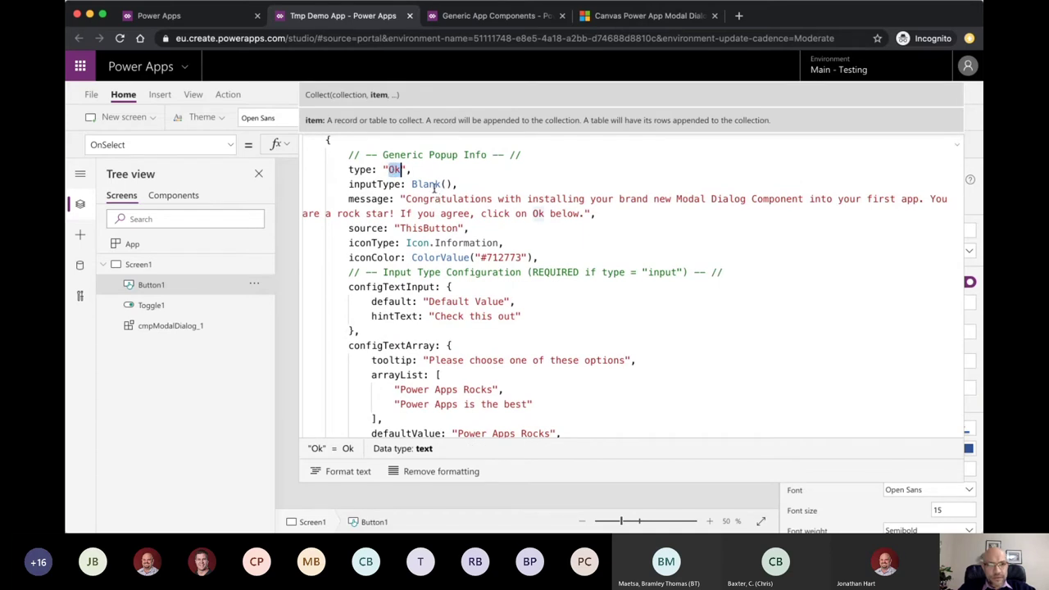
type("Input")
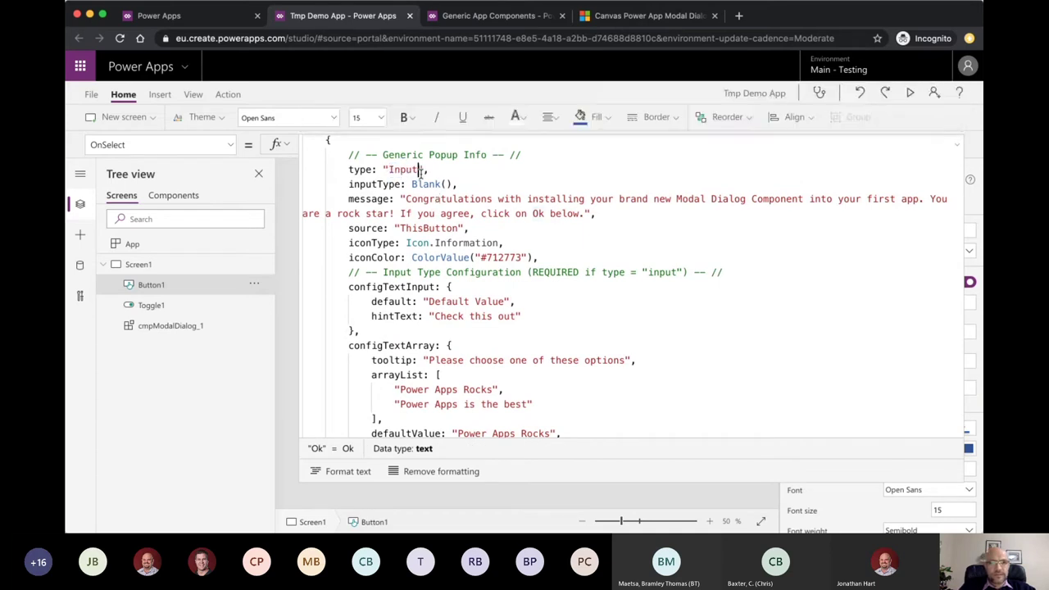
left_click(453, 183)
key("BackSpace")
key("BackSpace")
key("BackSpace")
key("BackSpace")
key("BackSpace")
key("BackSpace")
key("BackSpace")
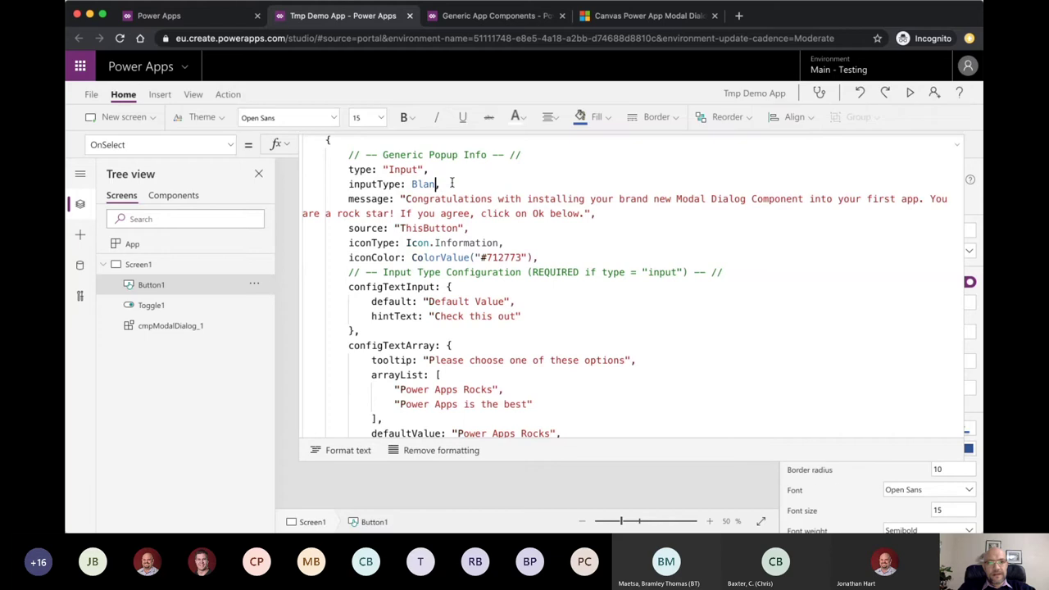
key("ctrl+v")
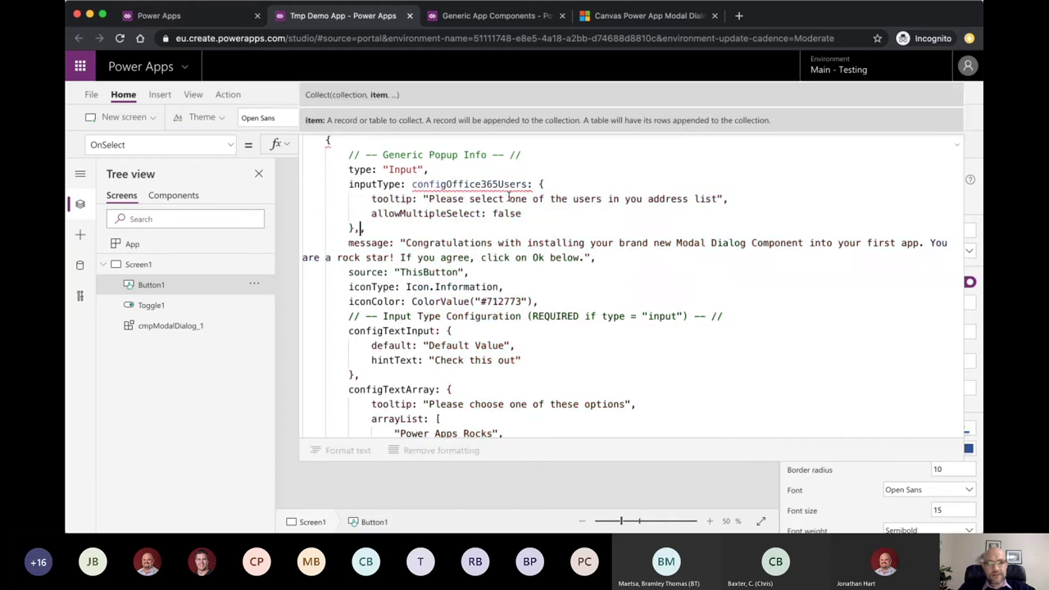
key("ctrl+z")
Step: Set the inputType value to "Office365Users"
scroll(461, 266, "down", 5)
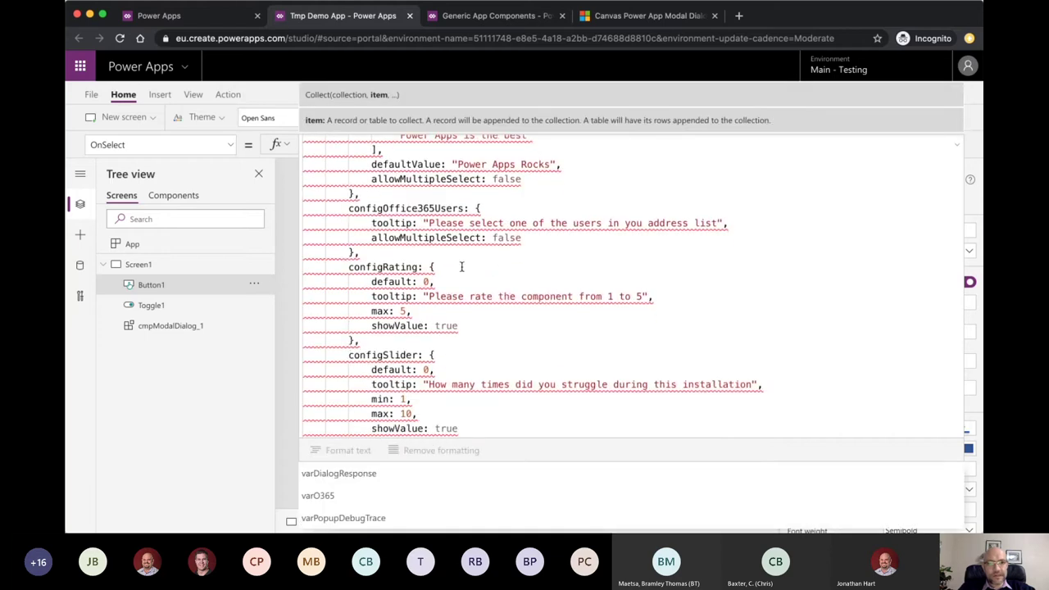
double_click(392, 208)
key("ctrl+c")
scroll(459, 213, "up", 2)
scroll(459, 213, "up", 5)
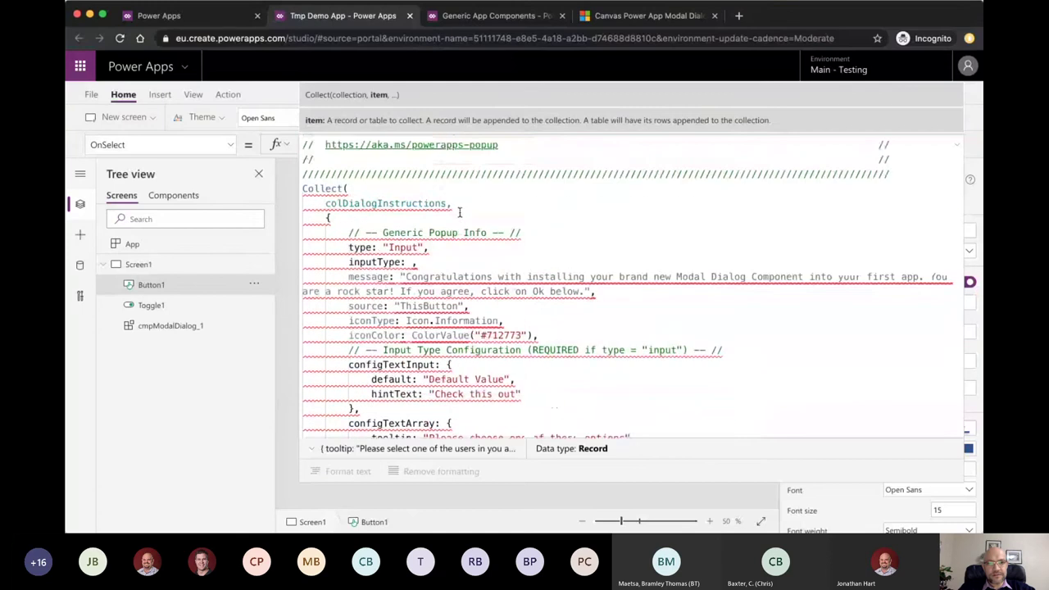
left_click(414, 250)
key("ctrl+v")
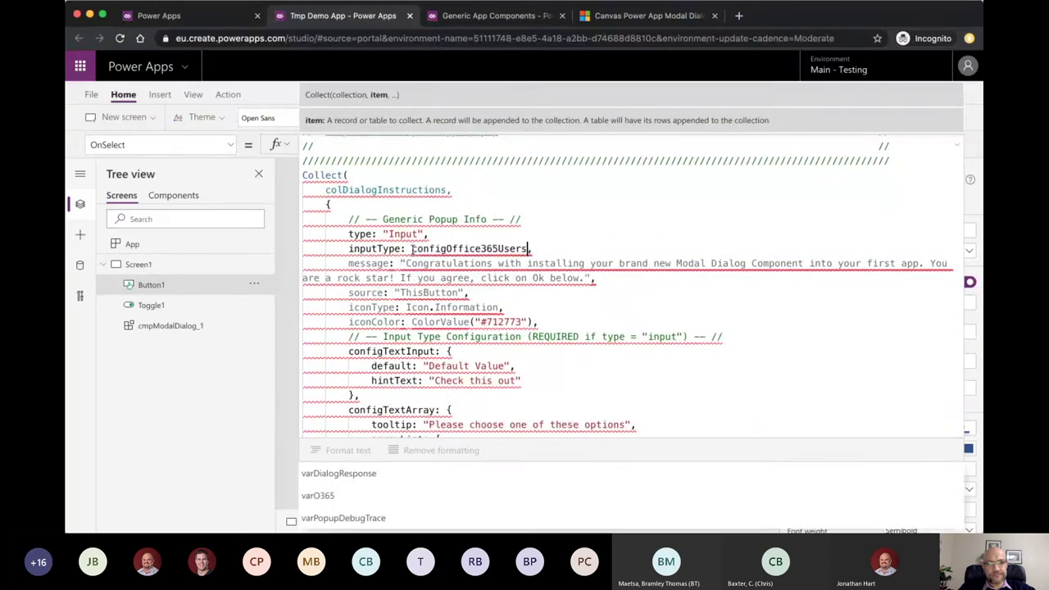
left_click(445, 248)
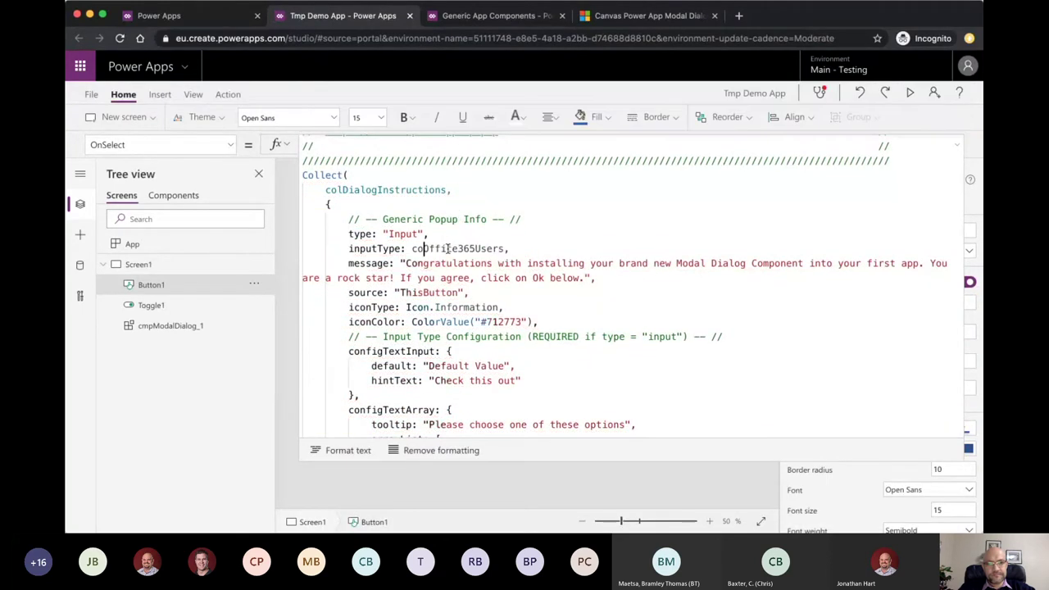
key("BackSpace")
key("BackSpace")
key("BackSpace")
key("BackSpace")
key("BackSpace")
key("BackSpace")
type("\"")
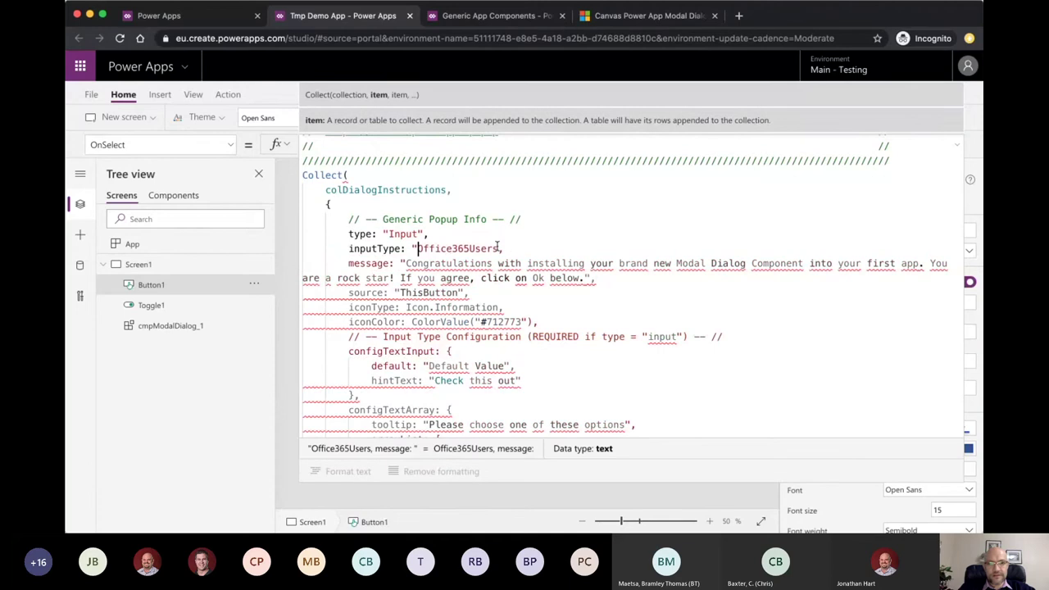
left_click(499, 249)
type("\"")
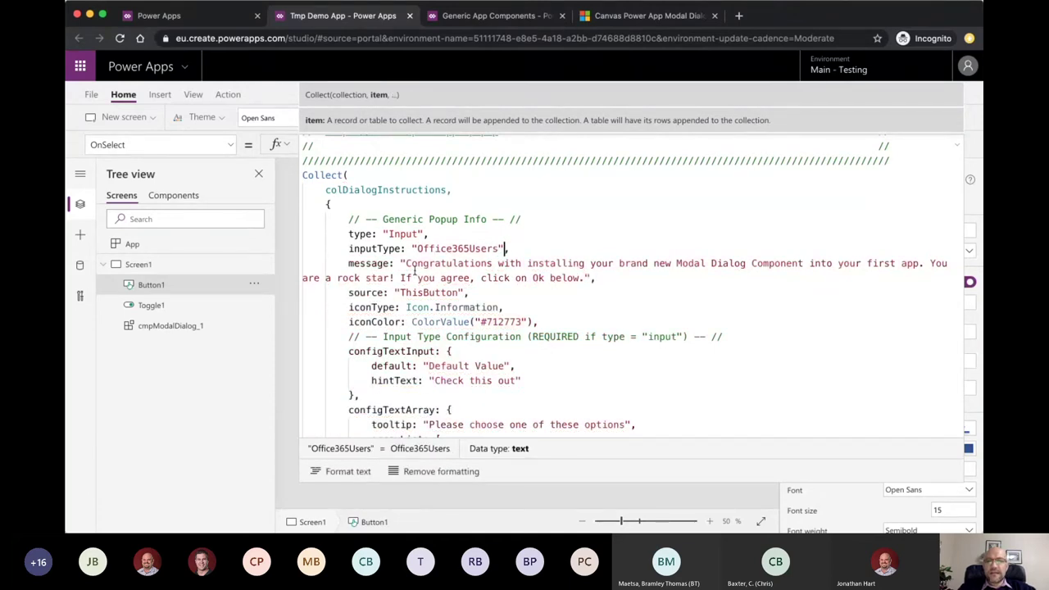
left_click(956, 149)
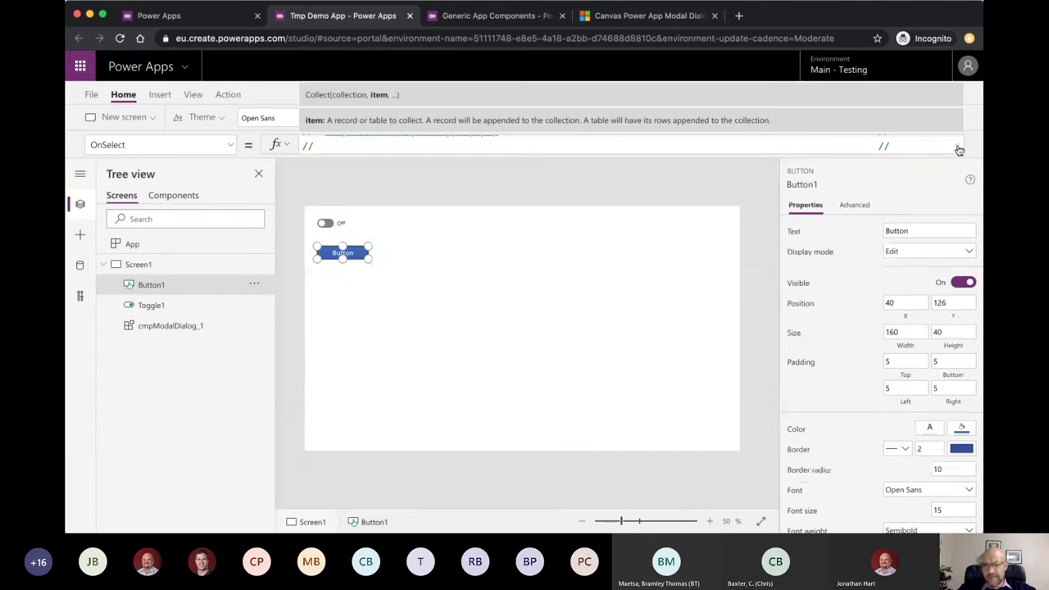
left_click(905, 97)
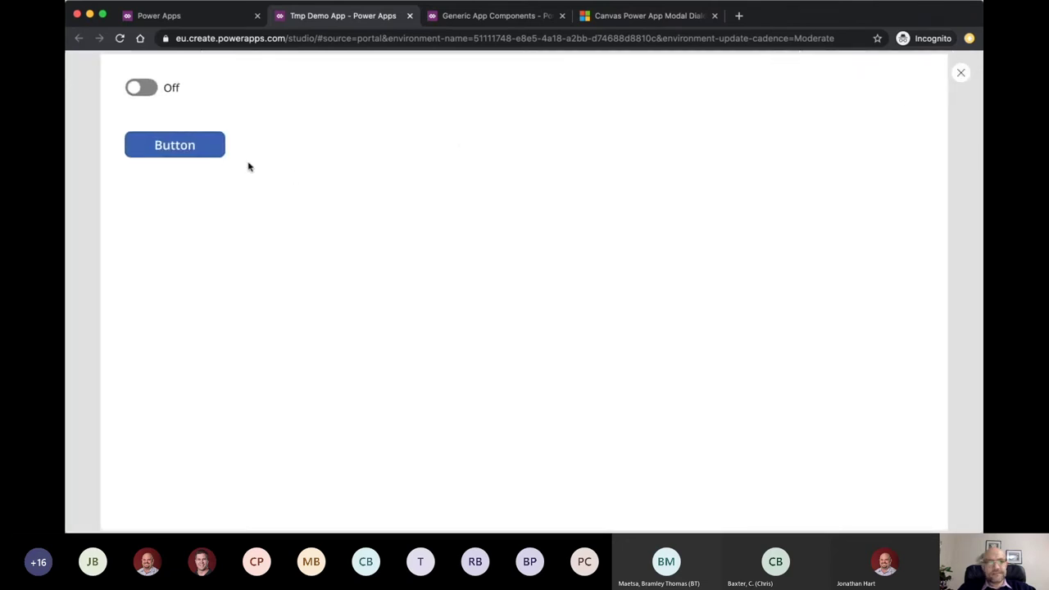
left_click(197, 150)
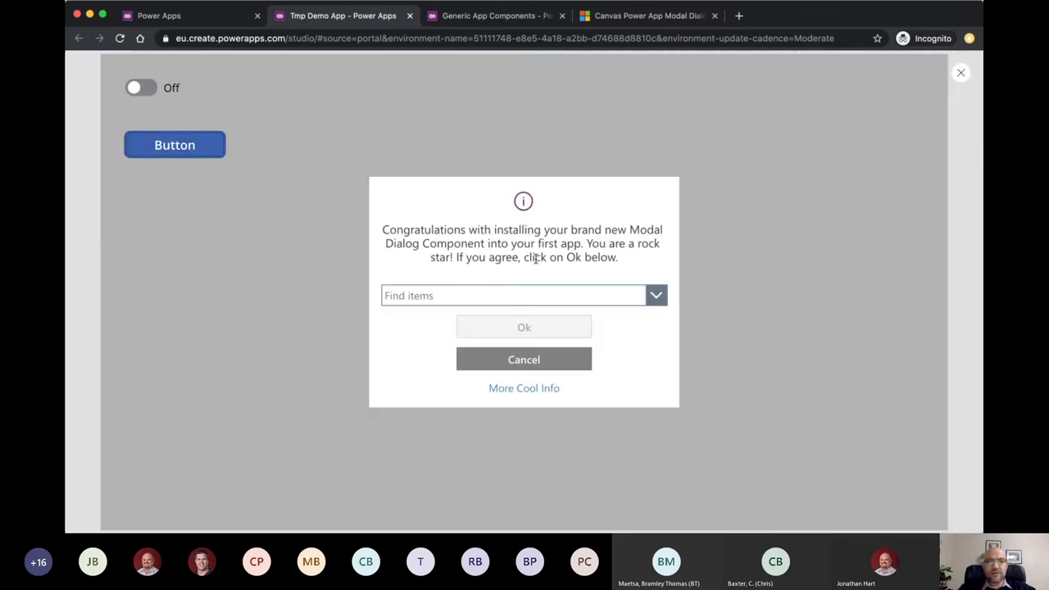
left_click(555, 295)
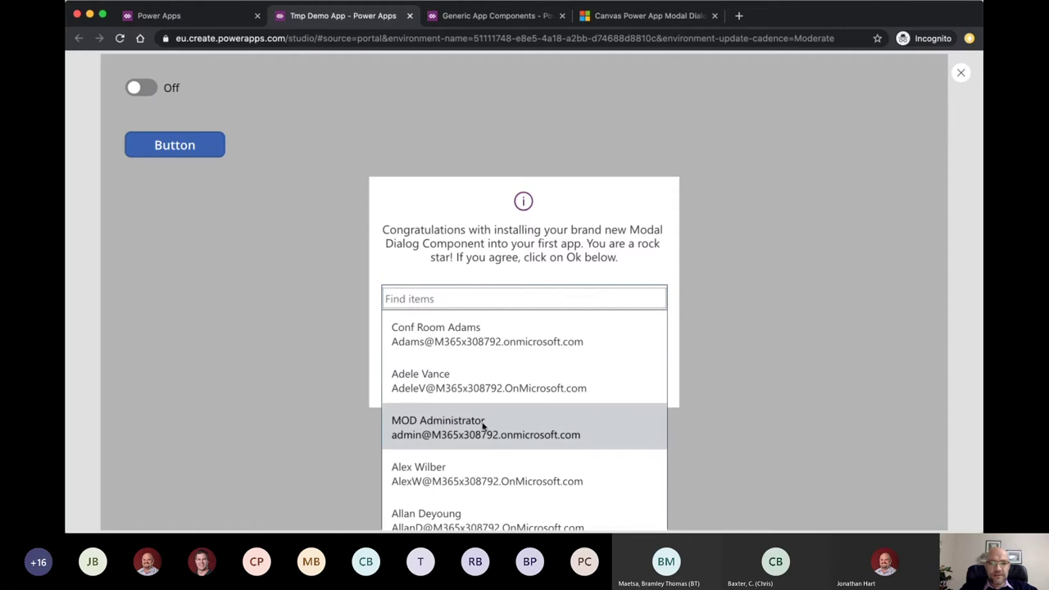
type("mod")
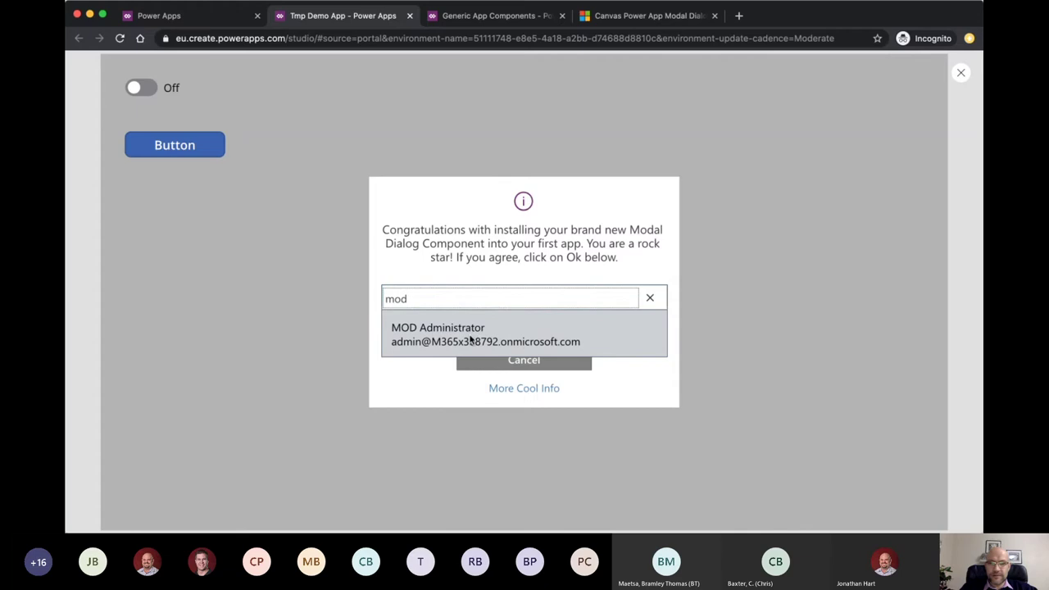
key("BackSpace")
key("BackSpace")
key("BackSpace")
type("admin")
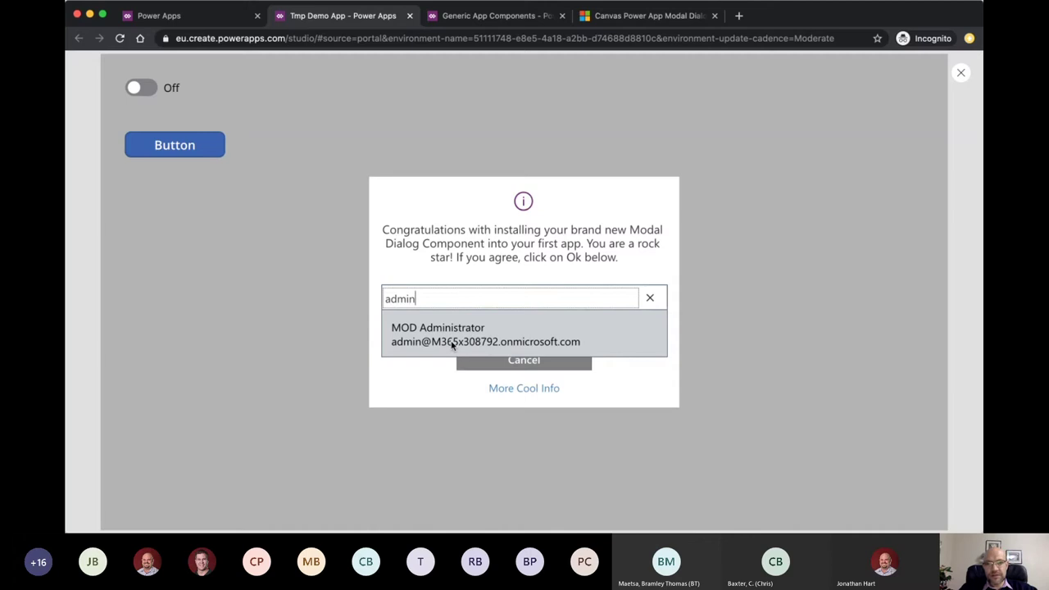
type("@")
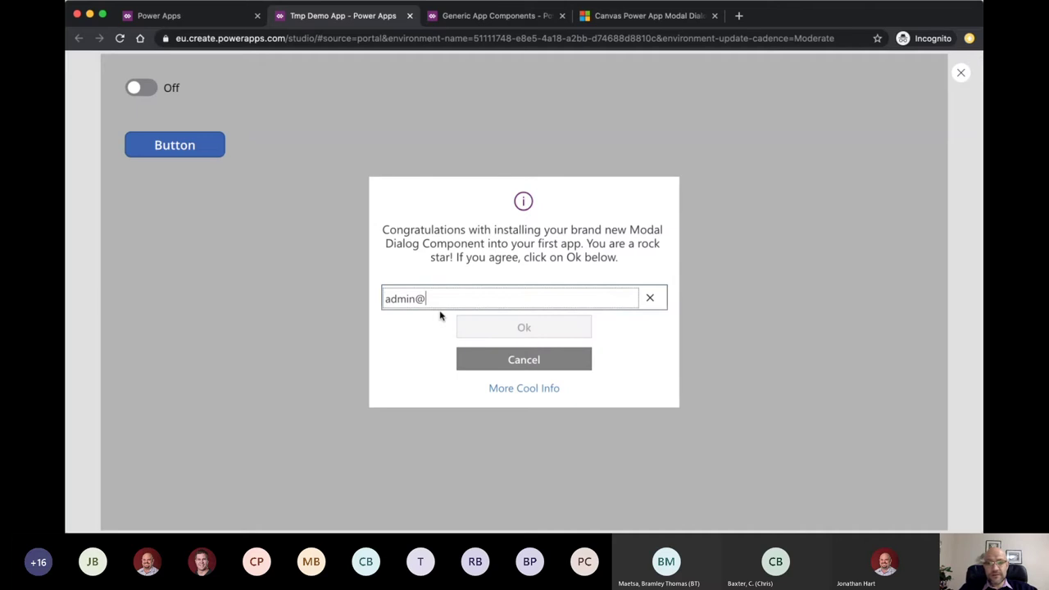
key("BackSpace")
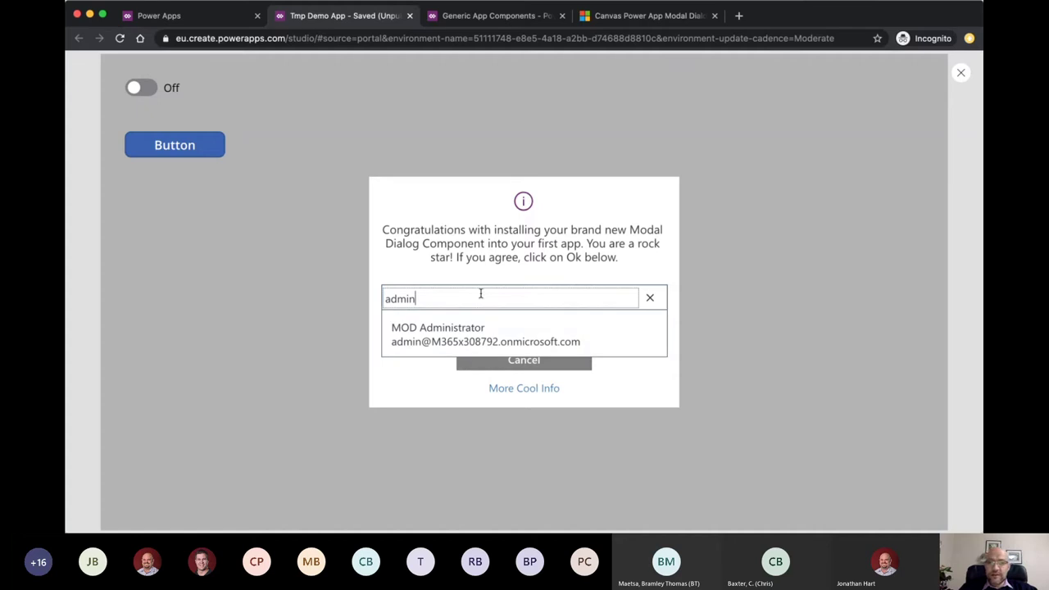
type("@")
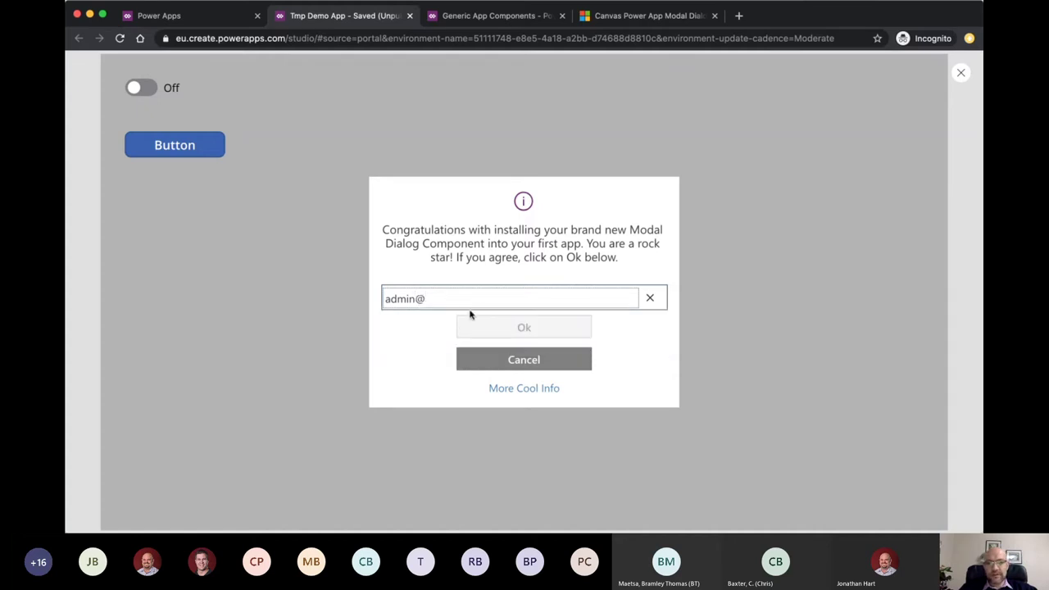
key("BackSpace")
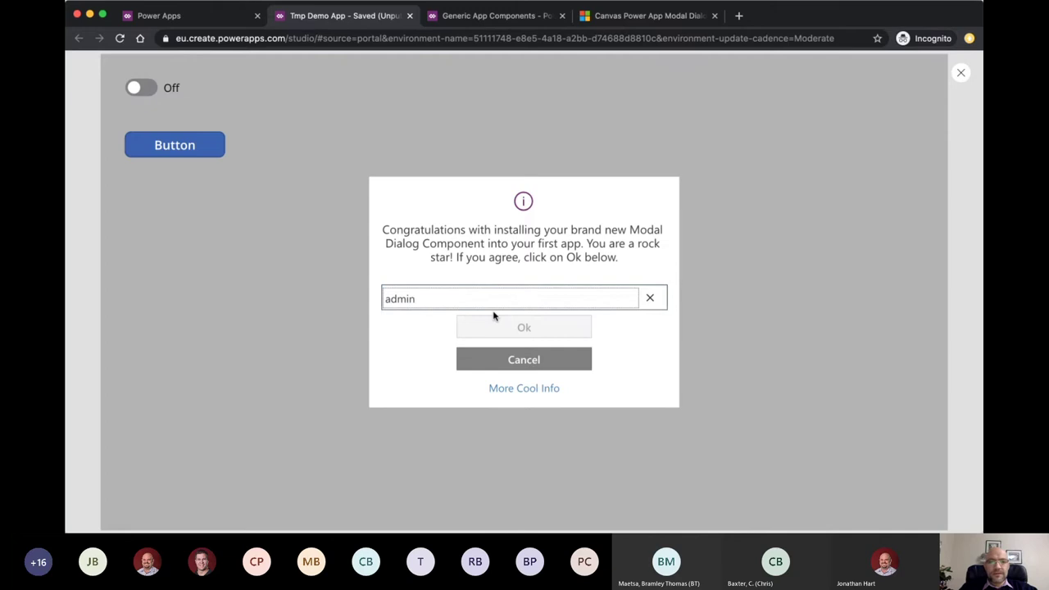
left_click(527, 367)
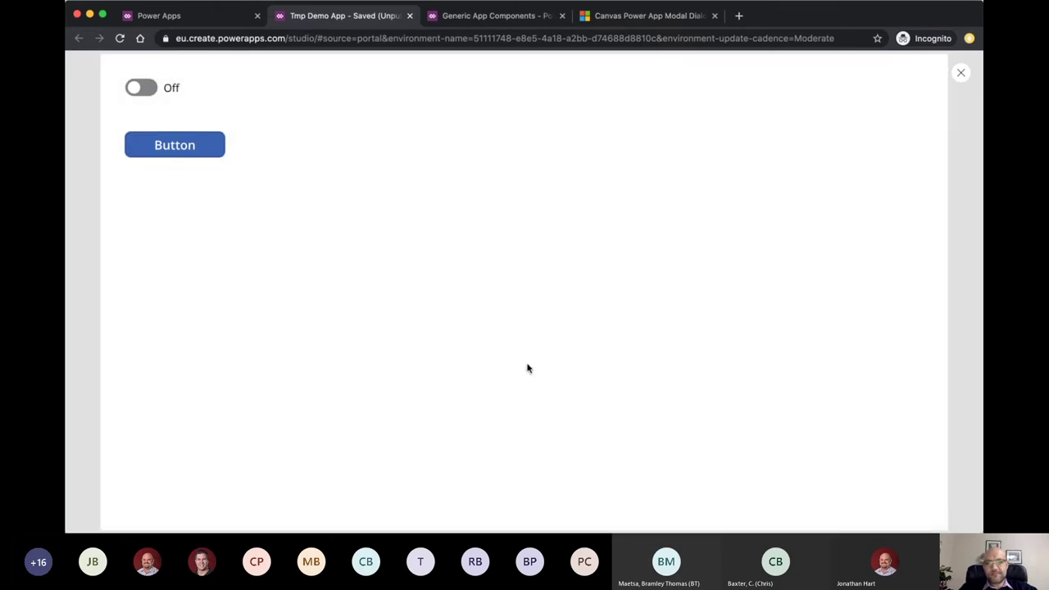
key("Escape")
Step: Save the changes to Tmp Demo App and close it
left_click(651, 337)
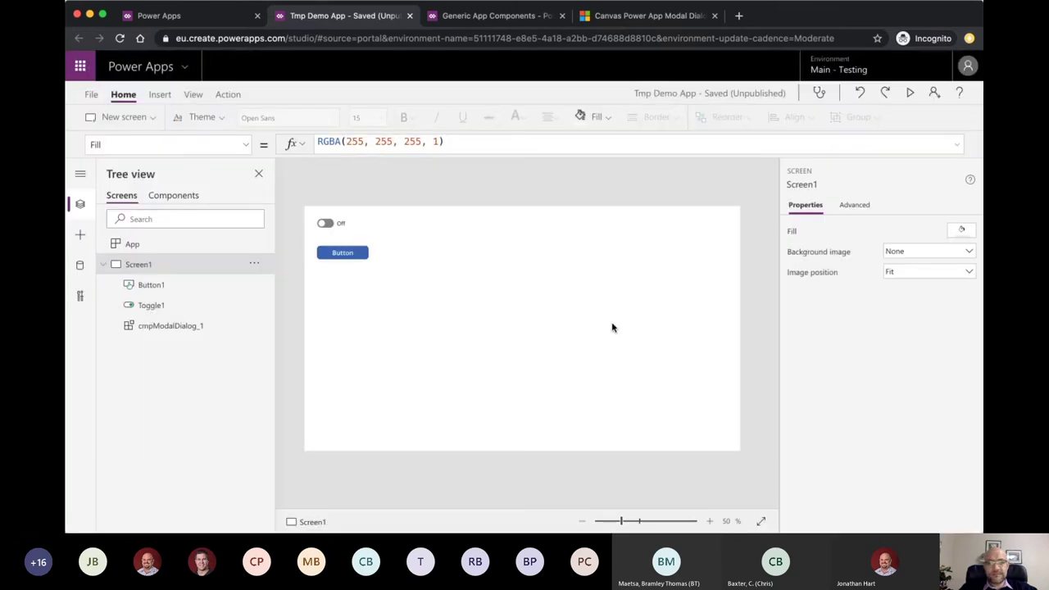
left_click(91, 97)
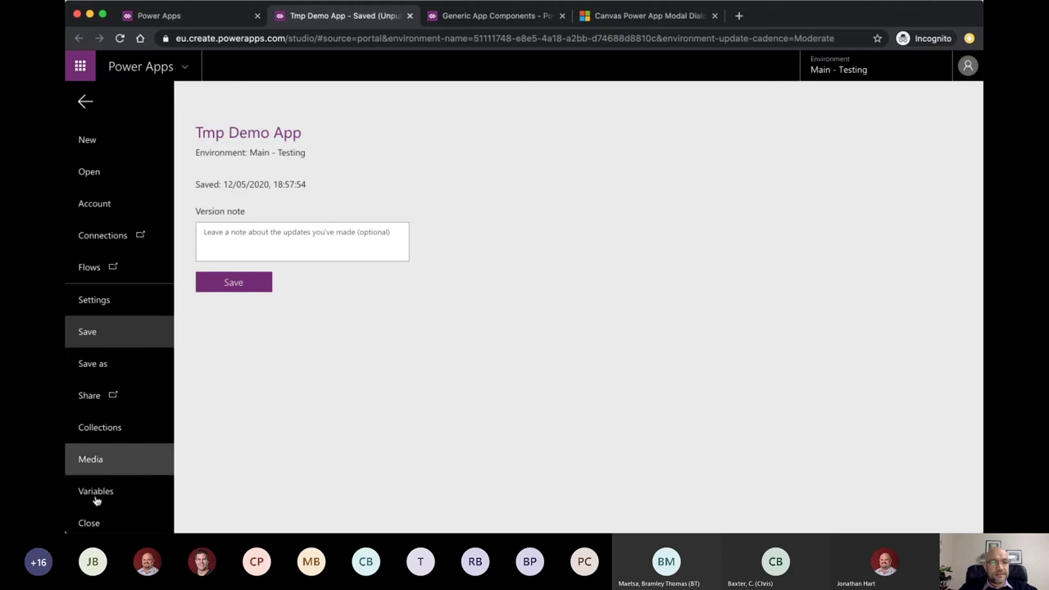
left_click(90, 524)
left_click(474, 327)
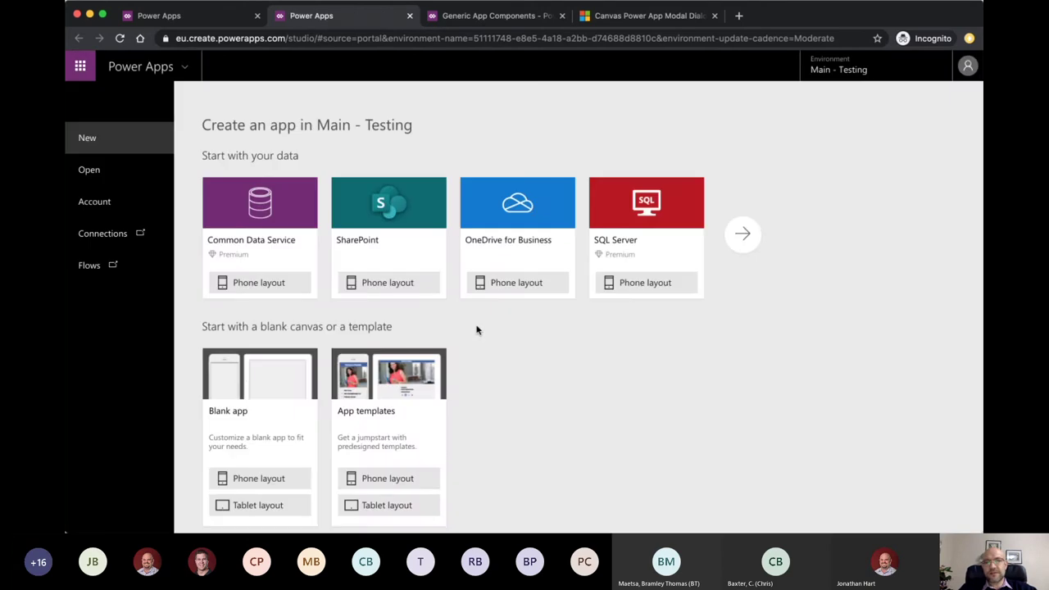
Step: Check the Generic App Components editor tab, then switch to the Power Apps Apps list
left_click(501, 25)
left_click(87, 101)
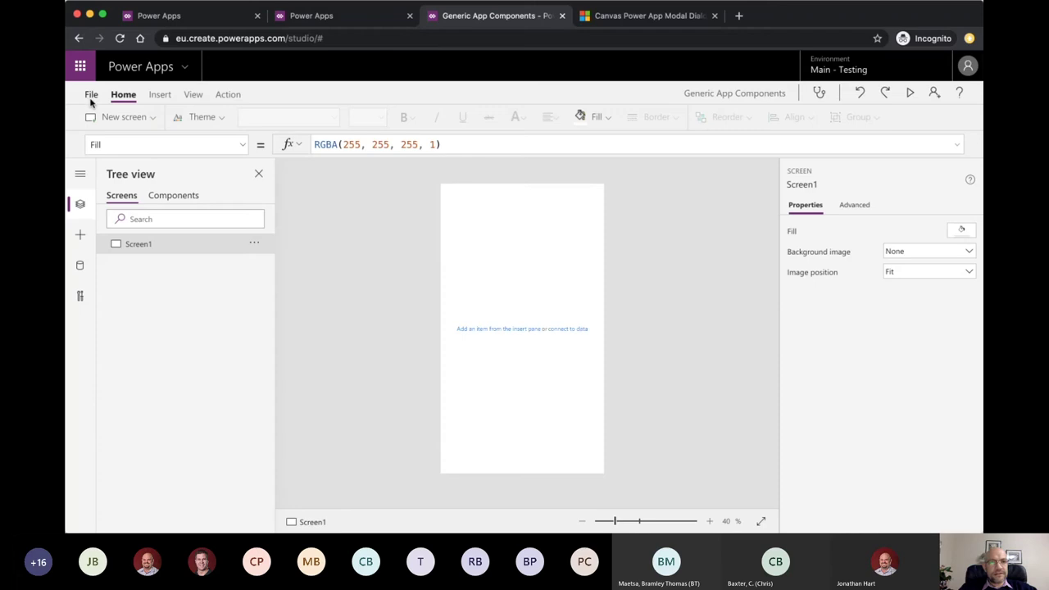
left_click(91, 95)
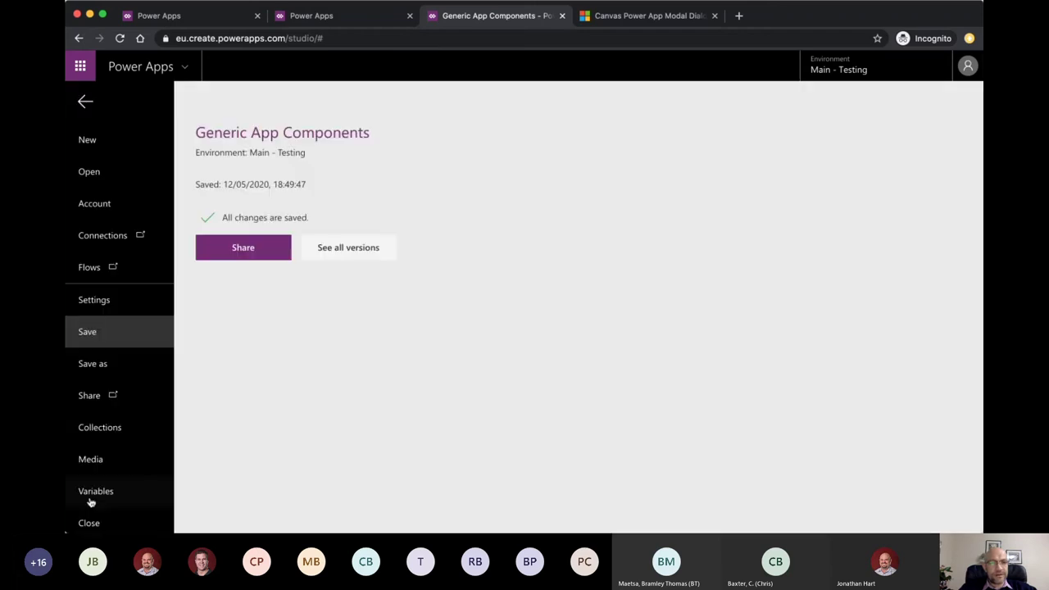
left_click(225, 17)
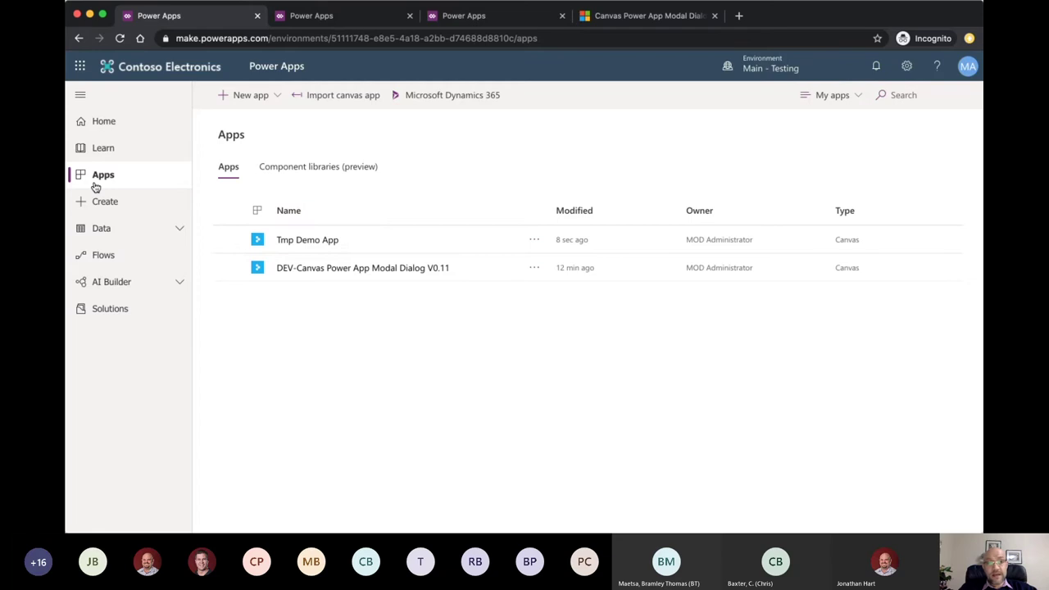
Step: Upload the V0-13 modal dialog zip package as a canvas app import
left_click(336, 95)
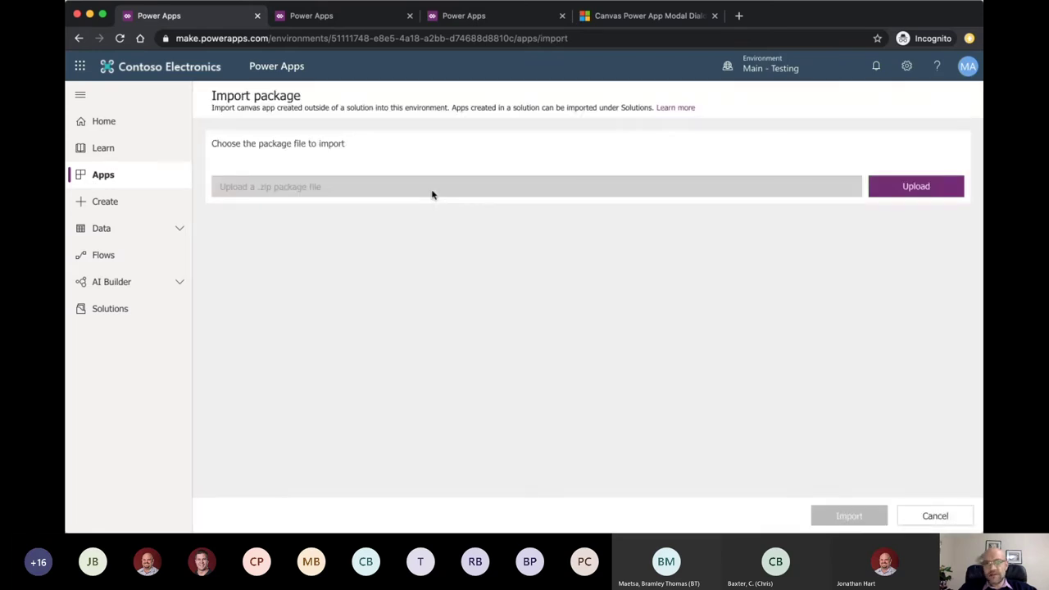
left_click(915, 187)
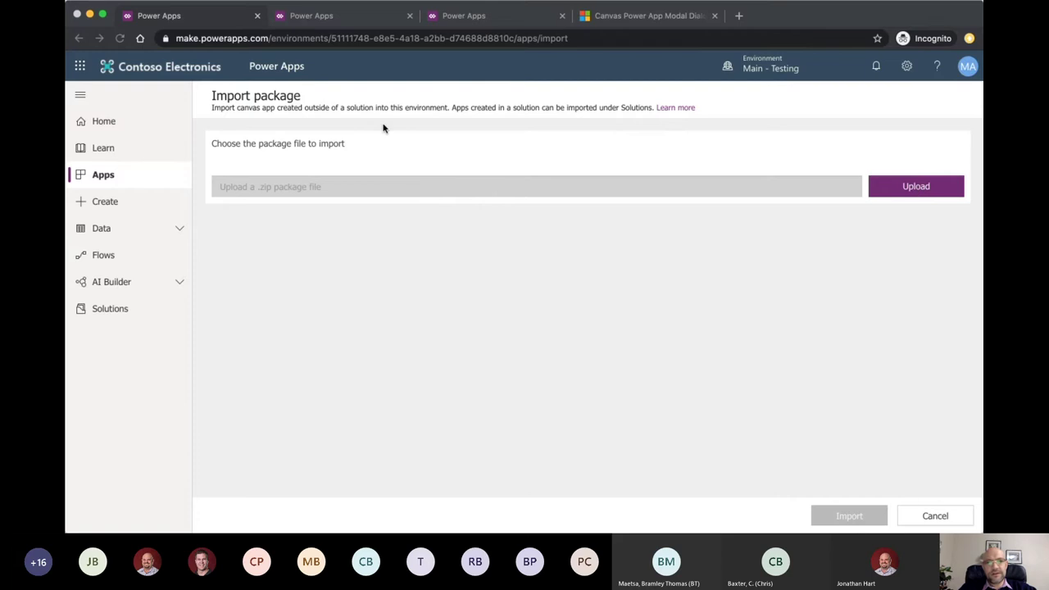
key("Return")
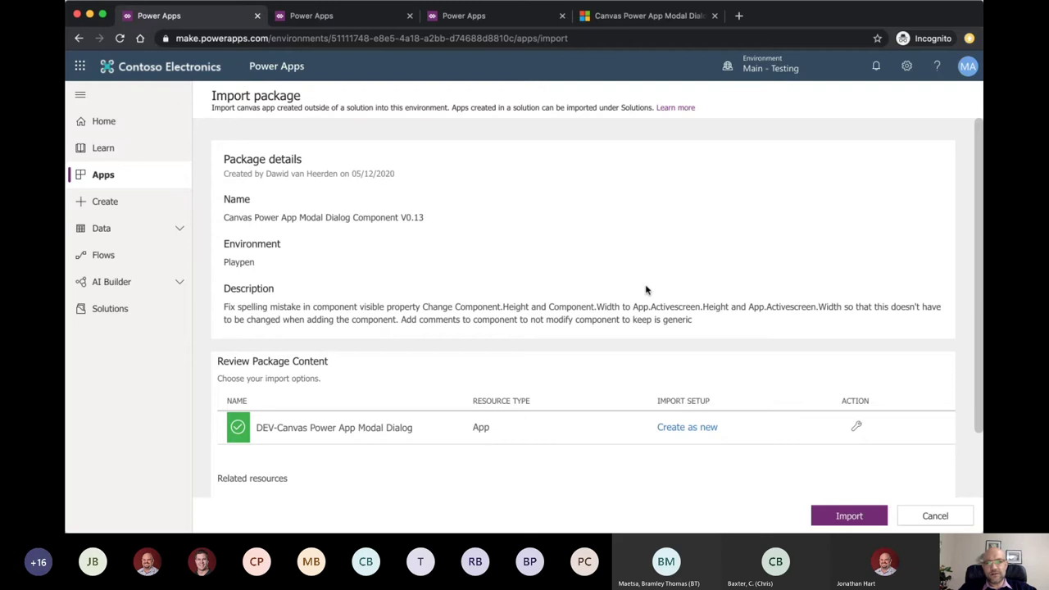
Step: Import it as a new app named 'DEV-Canvas Power App Modal Dialog V0.13', then return to Apps
left_click(692, 427)
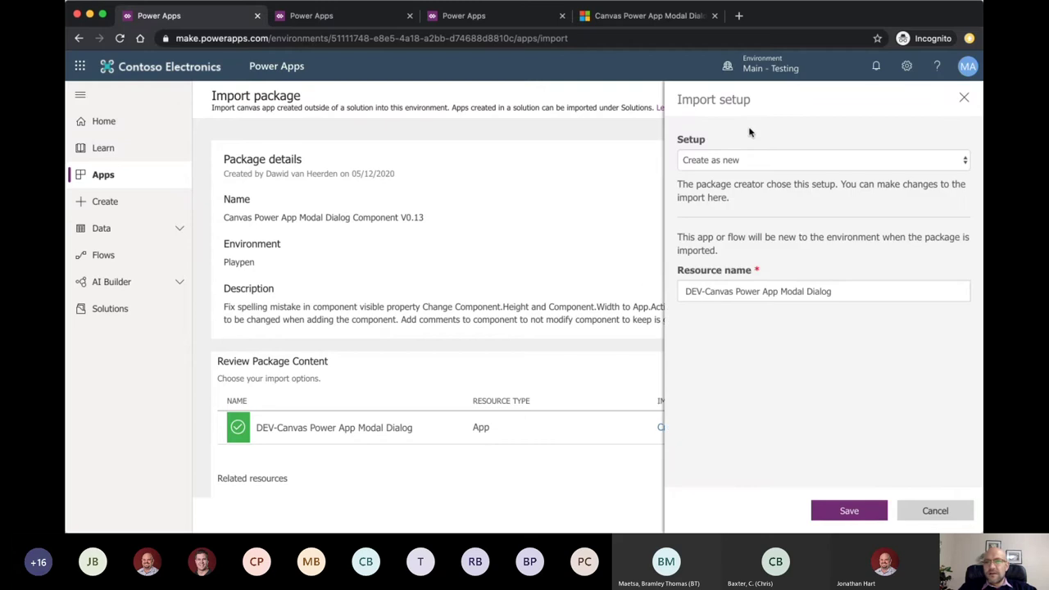
left_click(866, 291)
type("V0")
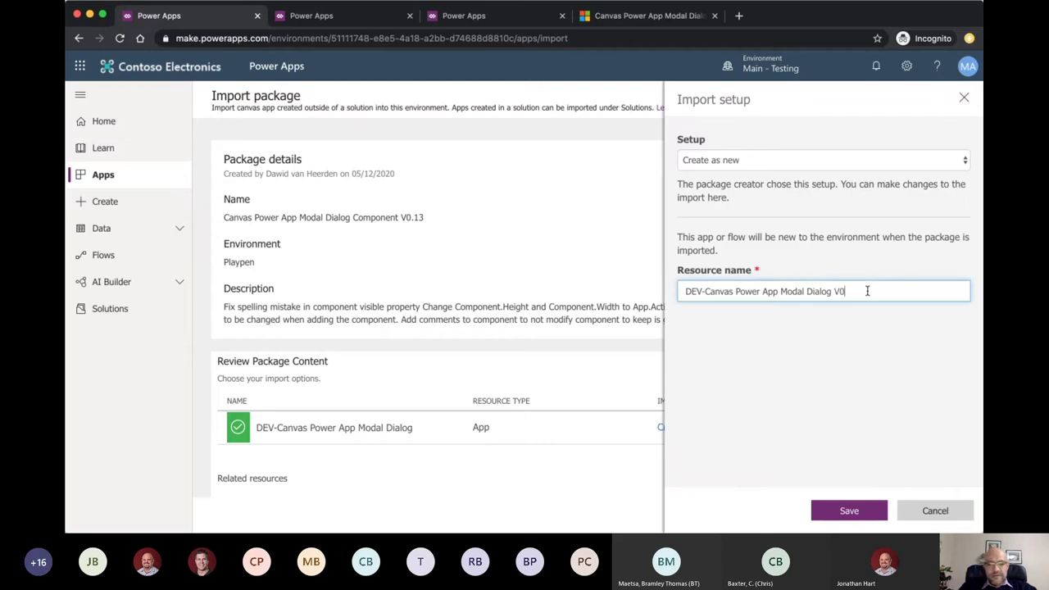
type(".13")
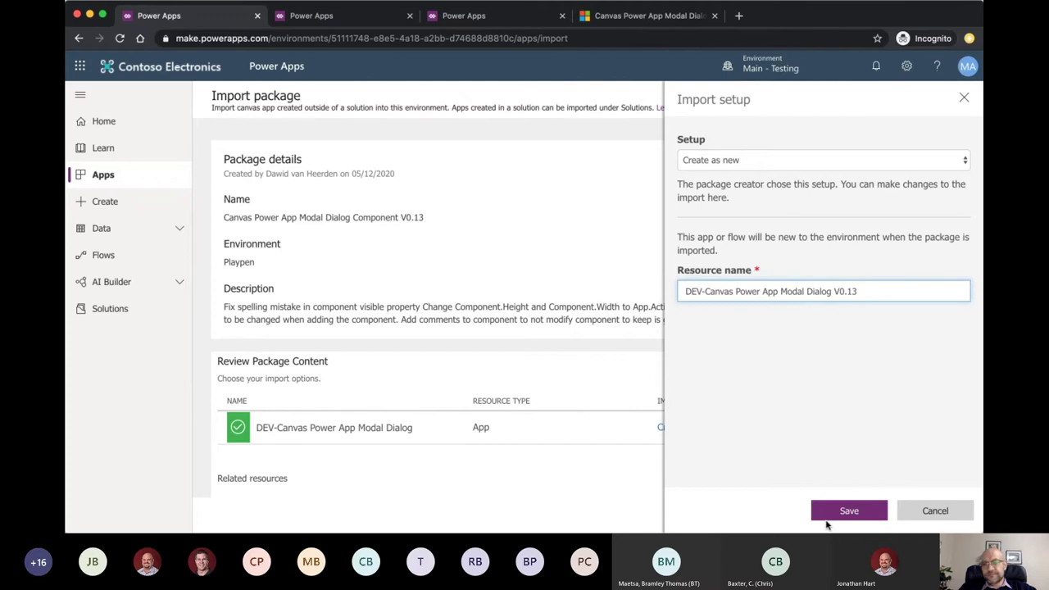
left_click(846, 511)
left_click(848, 513)
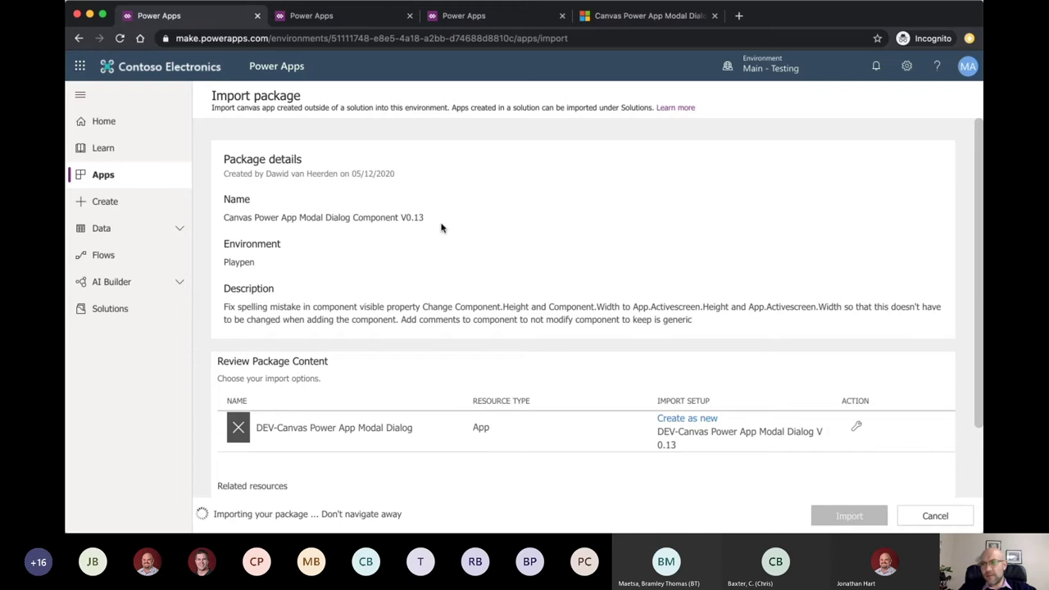
left_click(104, 175)
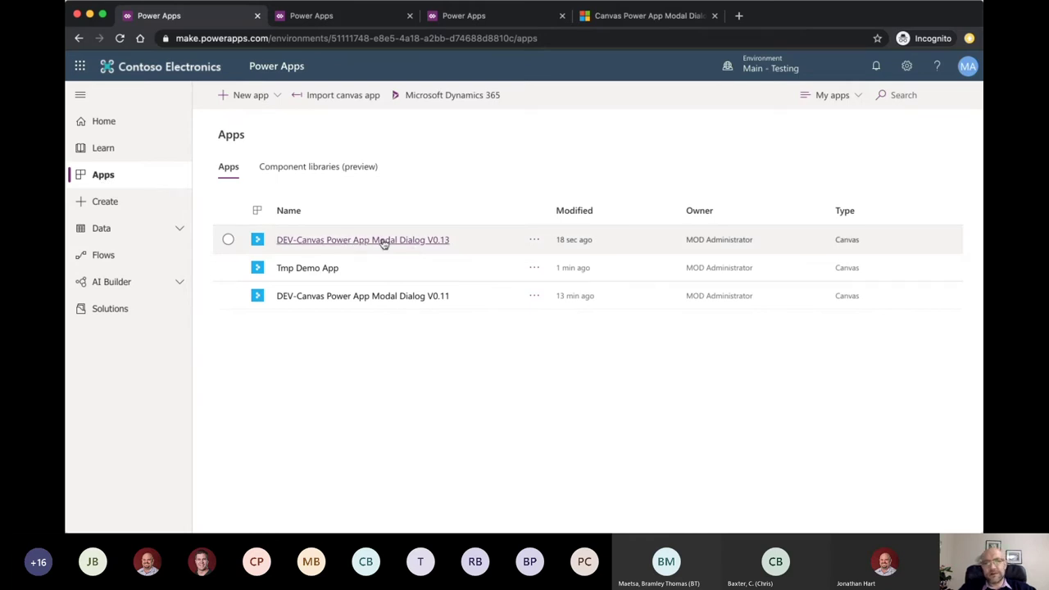
Step: Edit Generic App Components from the Component libraries list
left_click(330, 170)
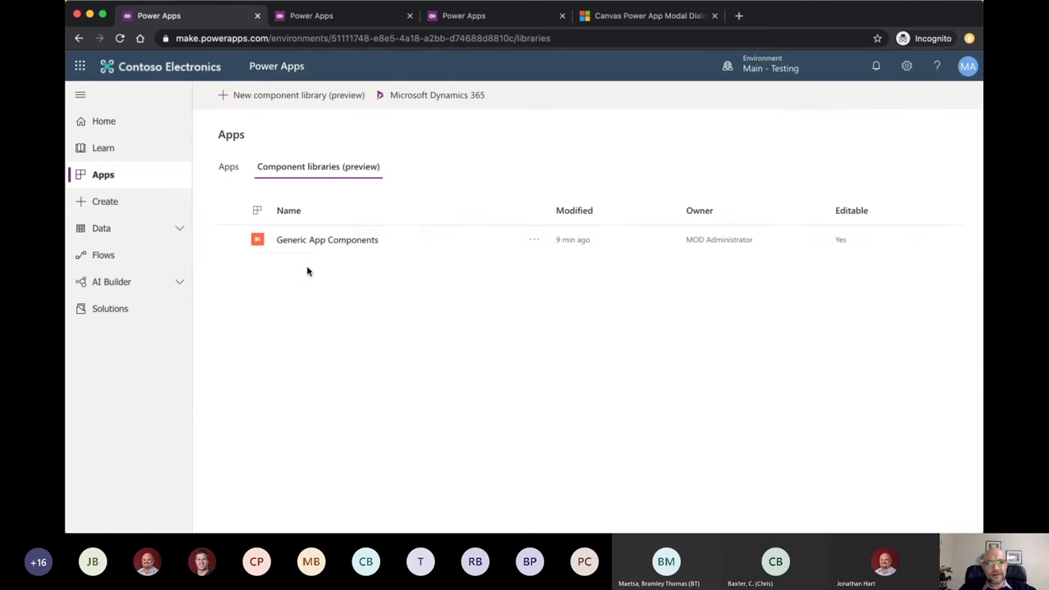
left_click(534, 241)
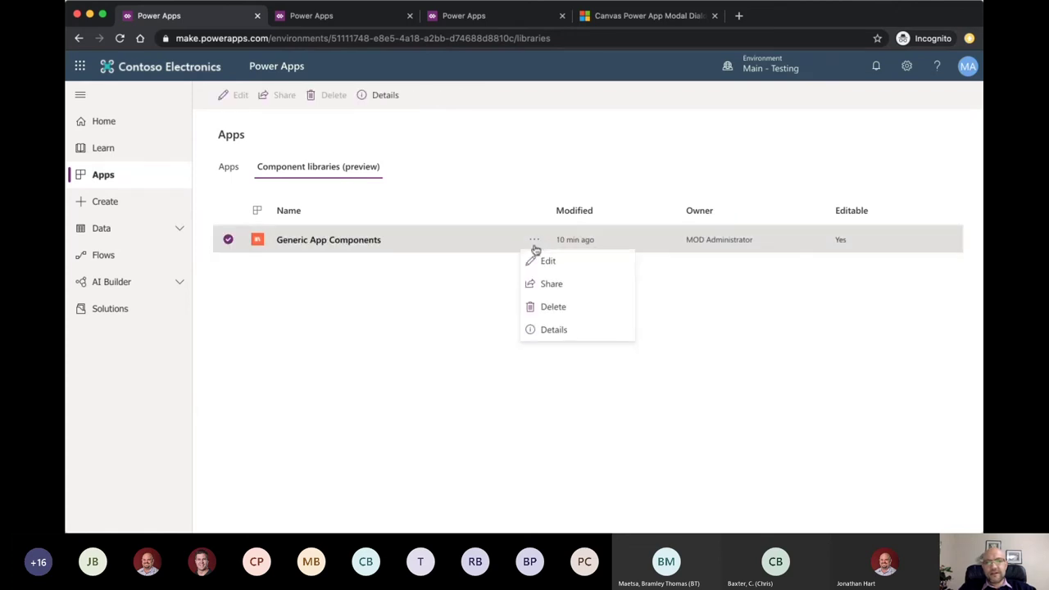
left_click(547, 260)
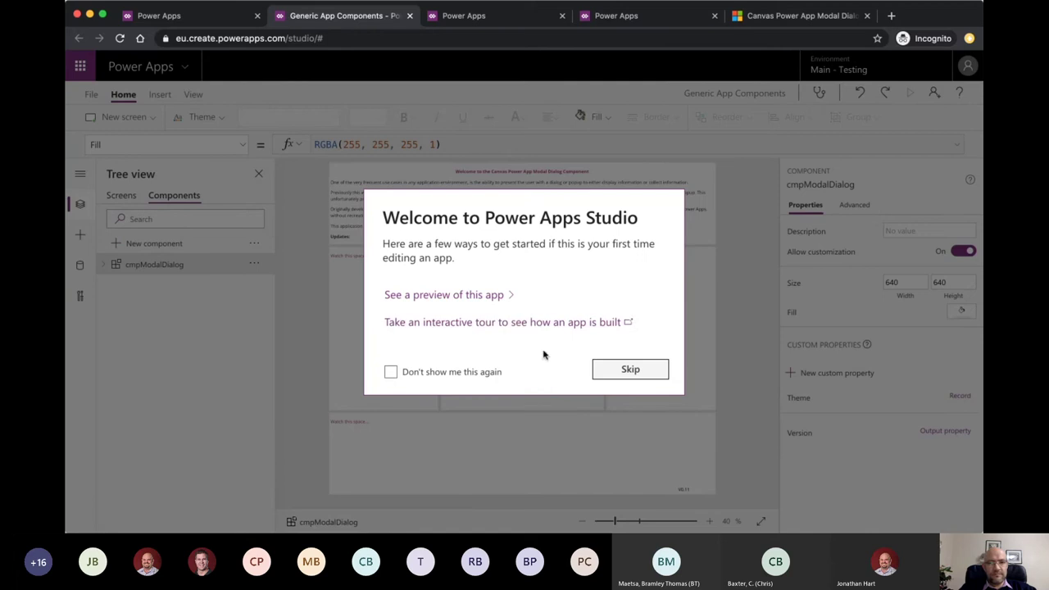
Step: Import components from the first modal dialog app, replacing the existing cmpModalDialog
left_click(627, 368)
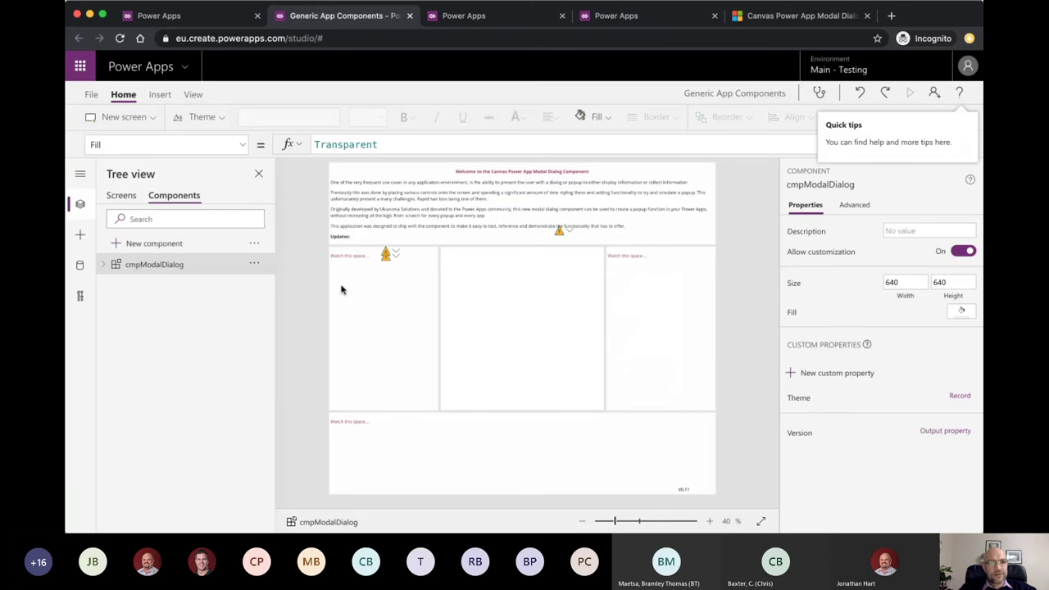
left_click(255, 244)
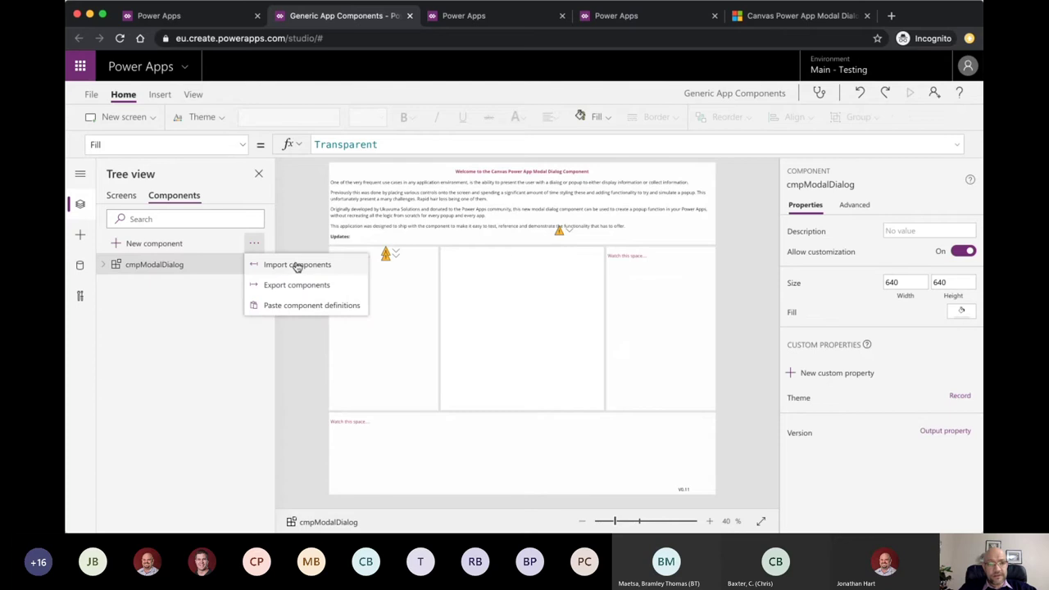
left_click(298, 265)
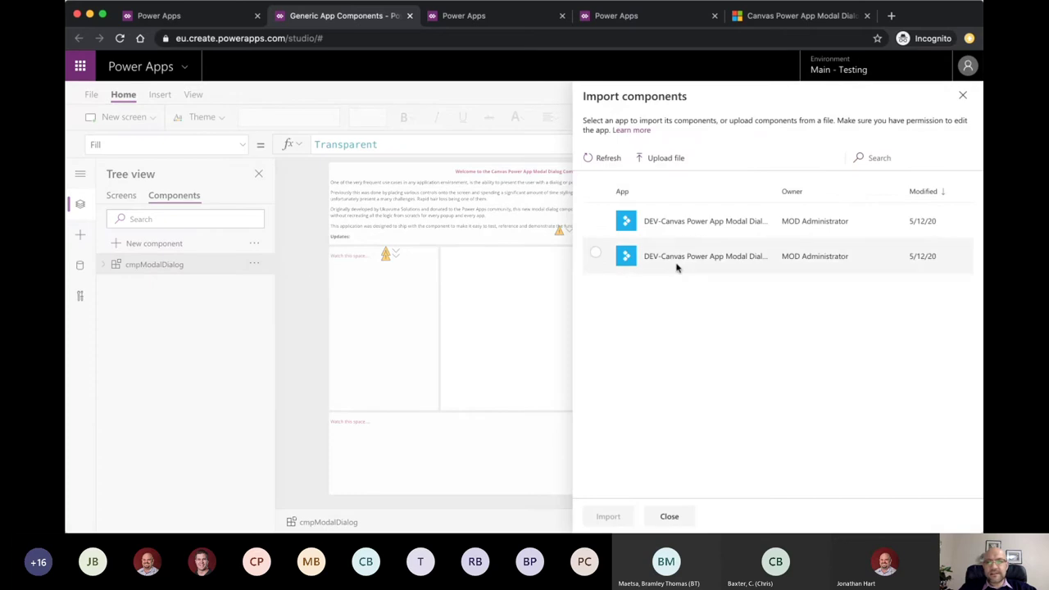
left_click(736, 227)
left_click(610, 516)
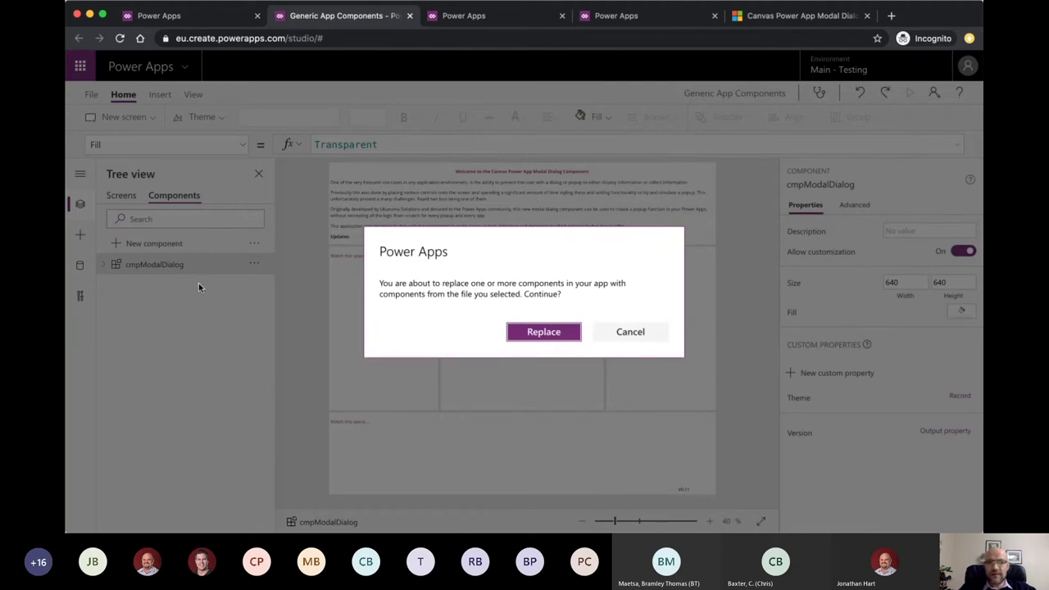
left_click(549, 332)
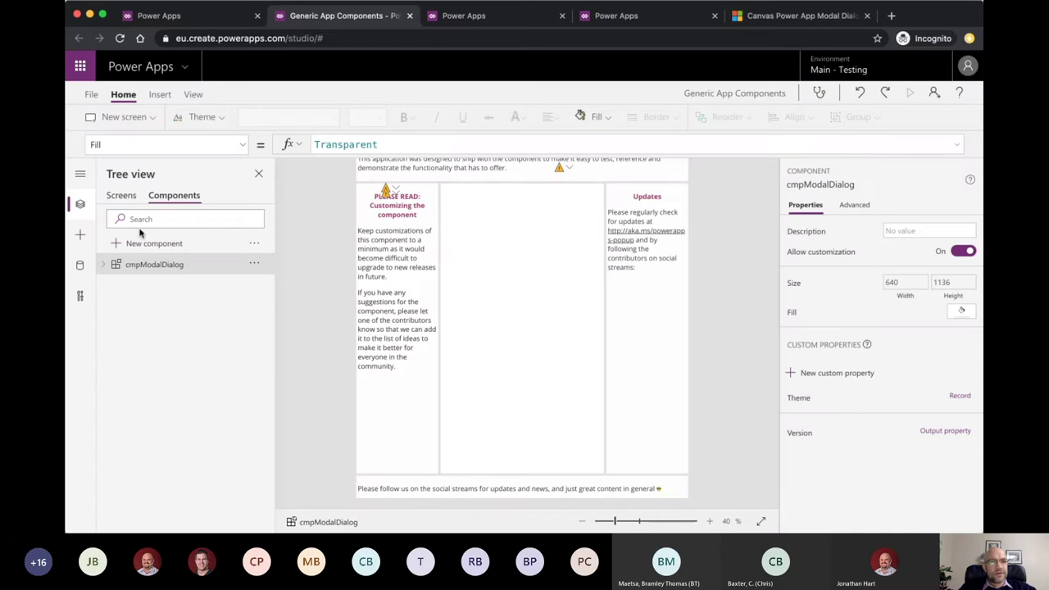
Step: Save the Generic App Components library and publish this version
left_click(92, 96)
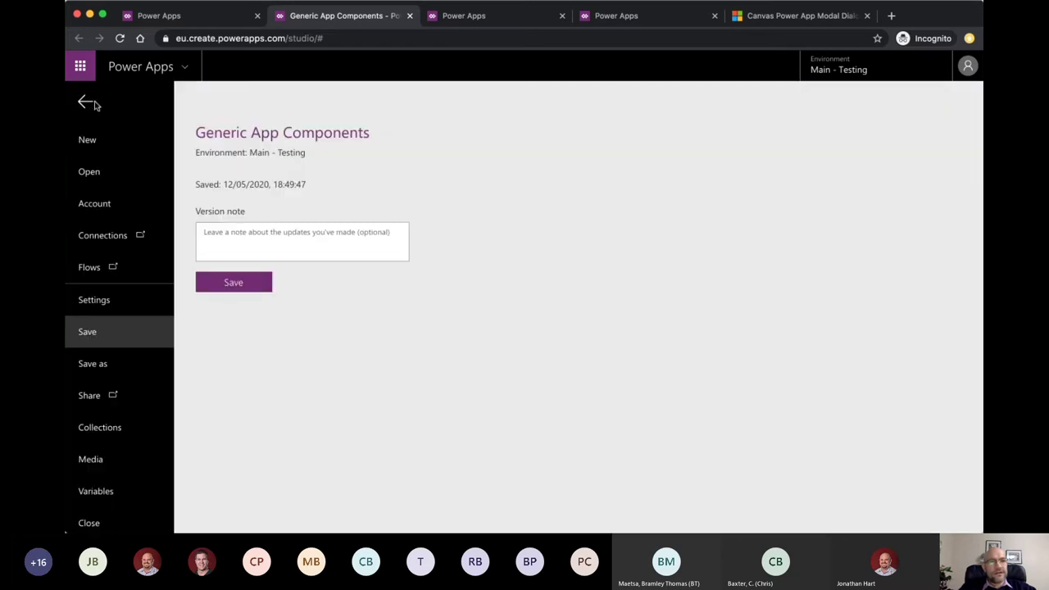
left_click(231, 286)
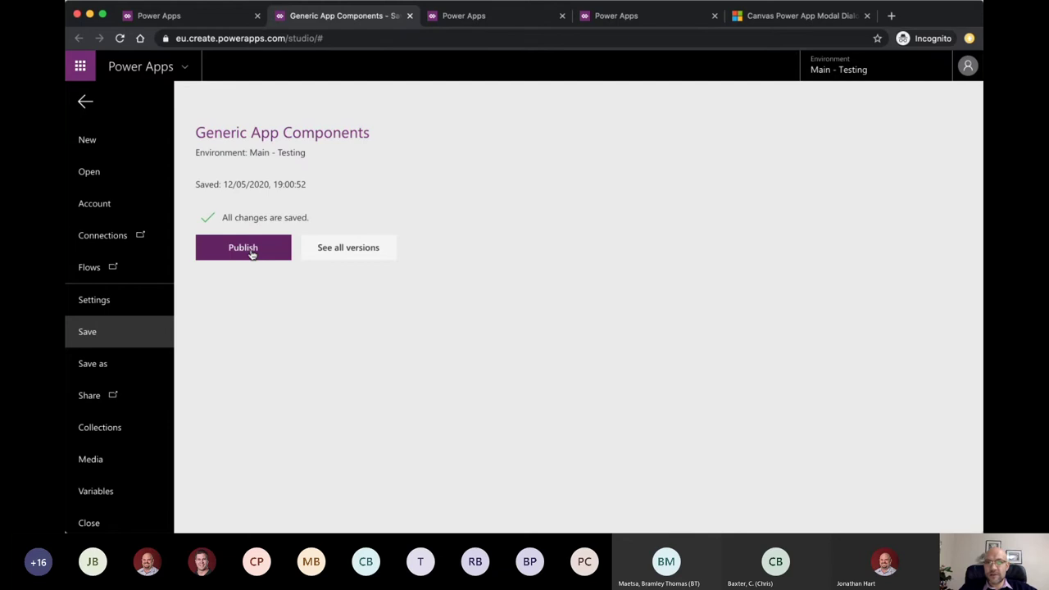
left_click(253, 254)
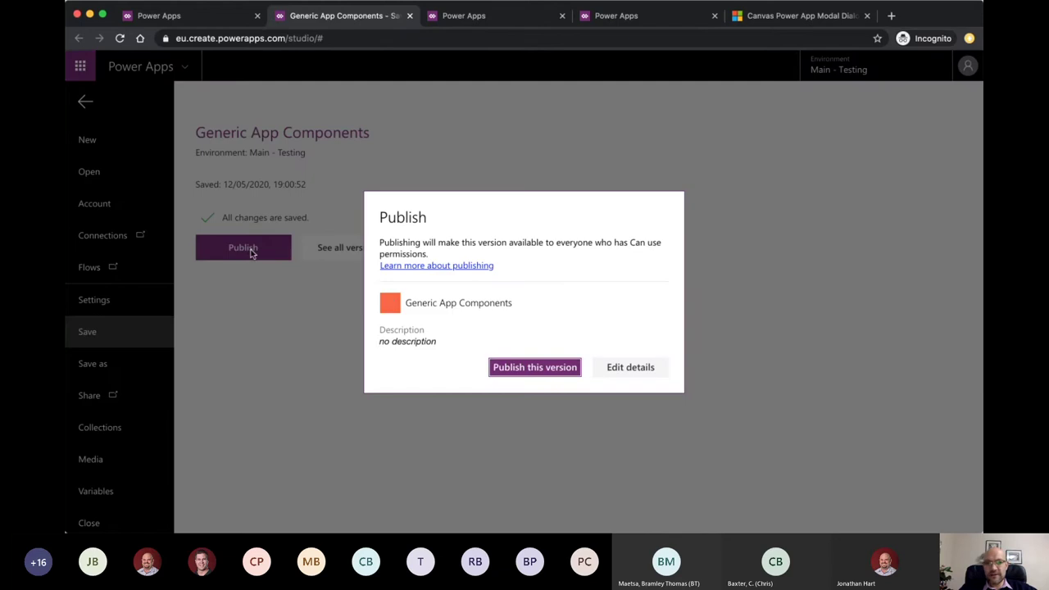
left_click(533, 368)
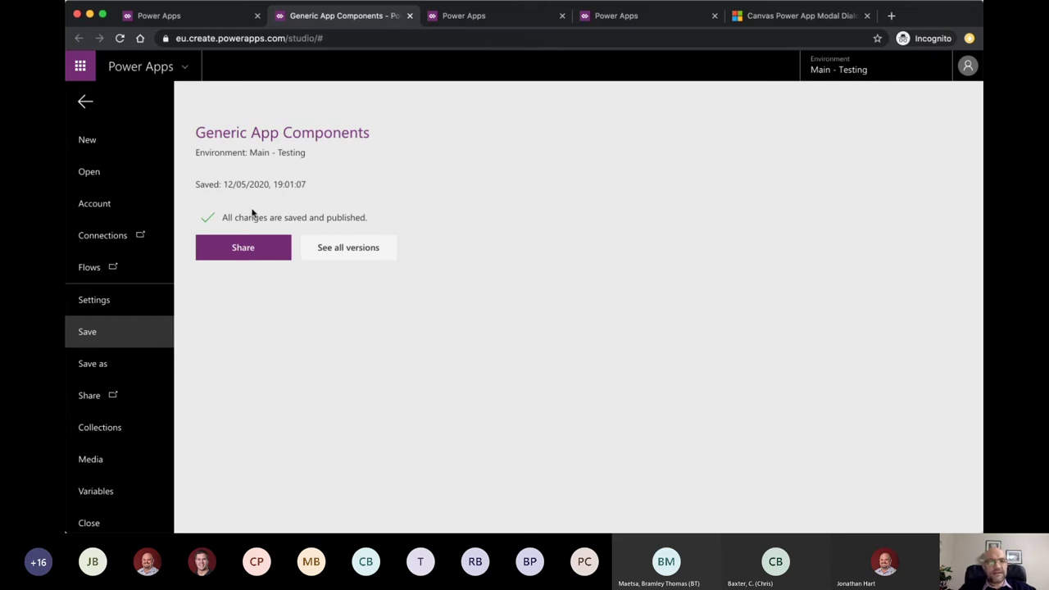
Step: Close the component library and open Tmp Demo App from the Power Apps list
left_click(96, 523)
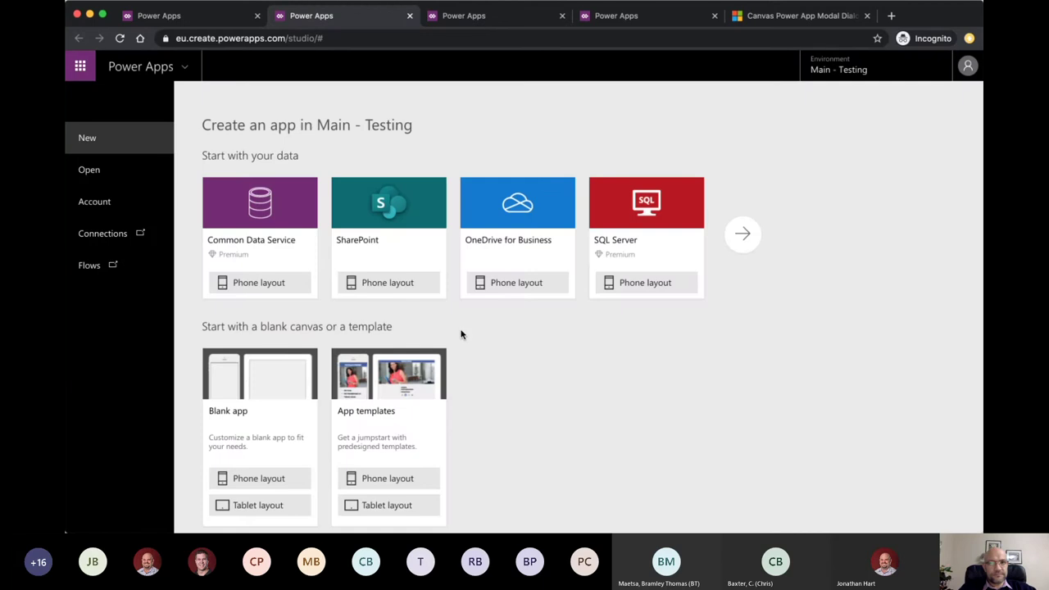
left_click(100, 173)
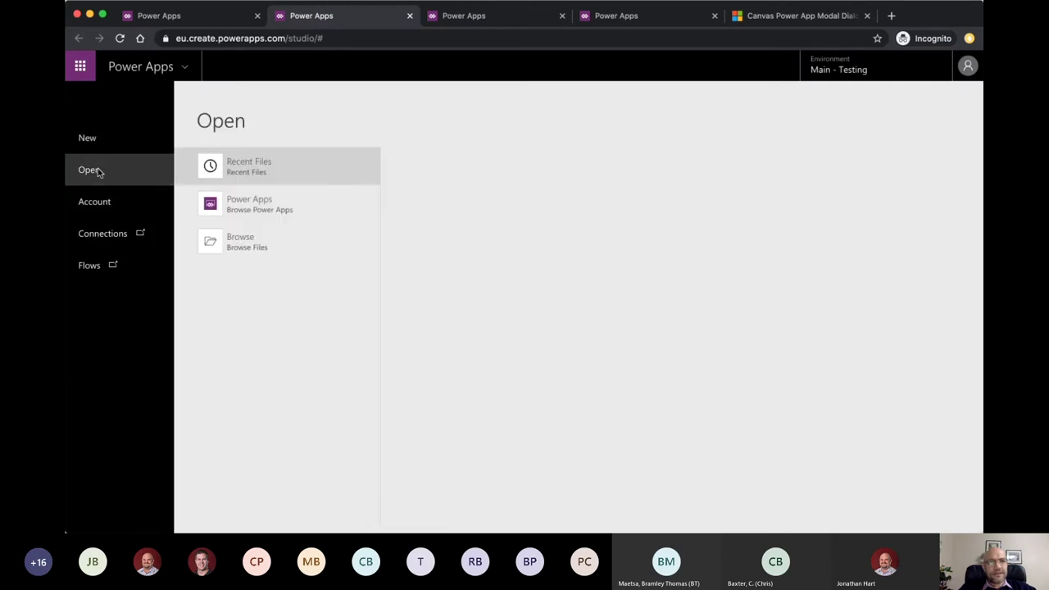
left_click(246, 205)
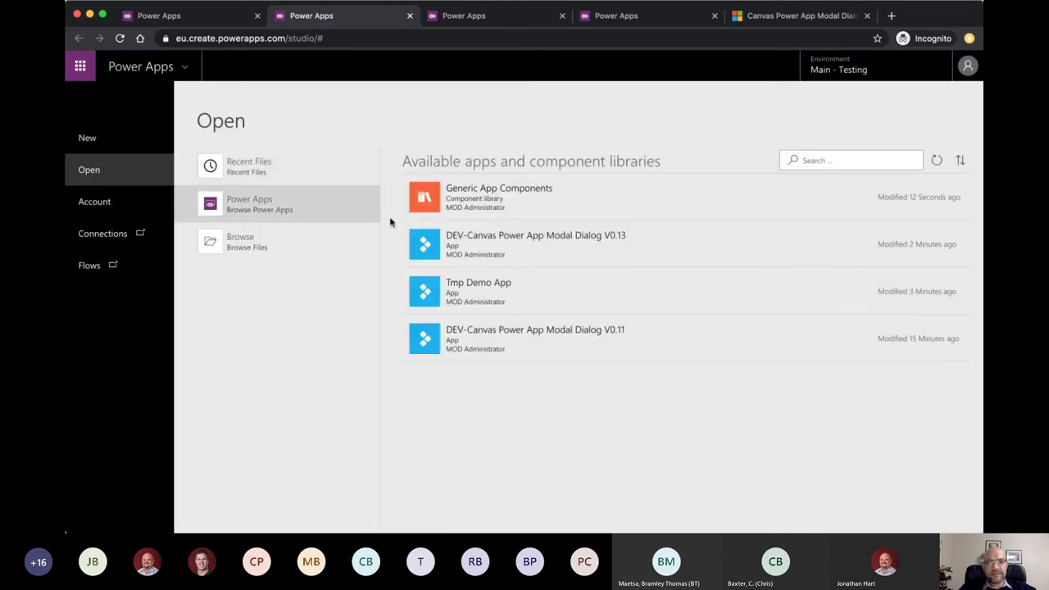
left_click(489, 295)
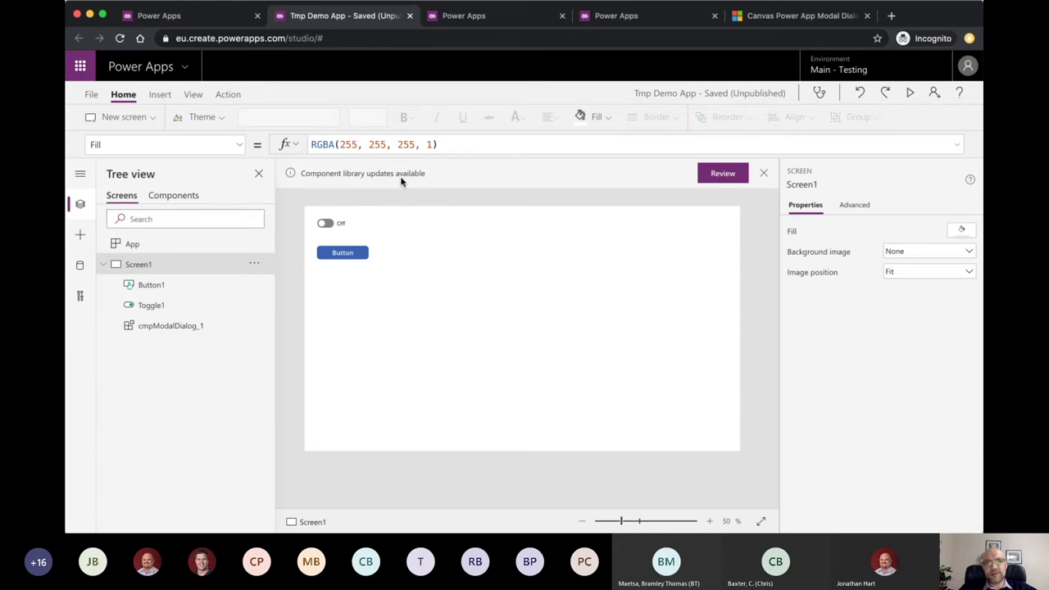
Step: Review the pending library updates and apply the Generic App Components update
left_click(705, 174)
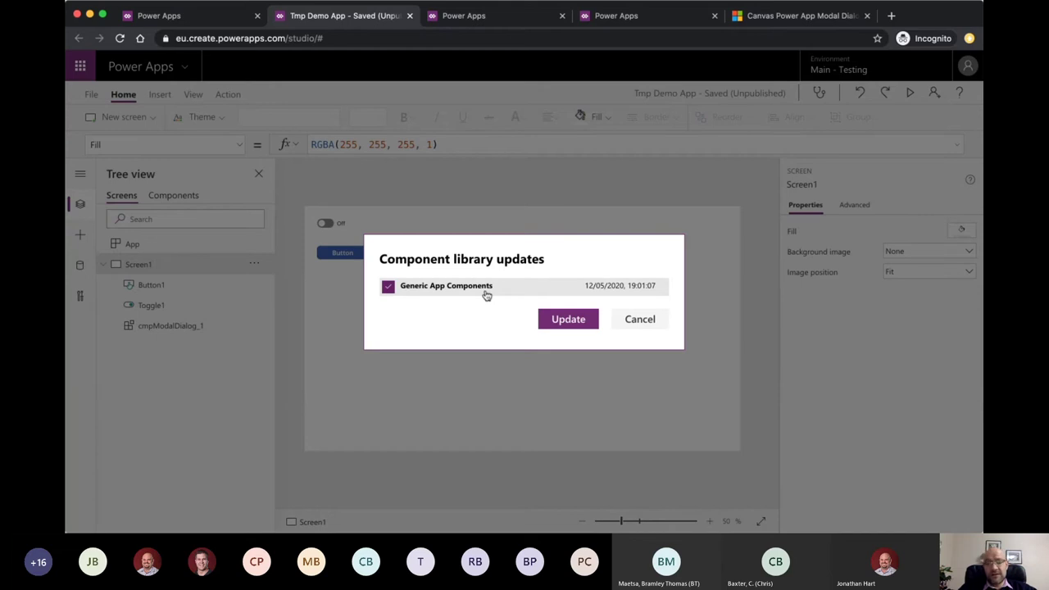
left_click(569, 319)
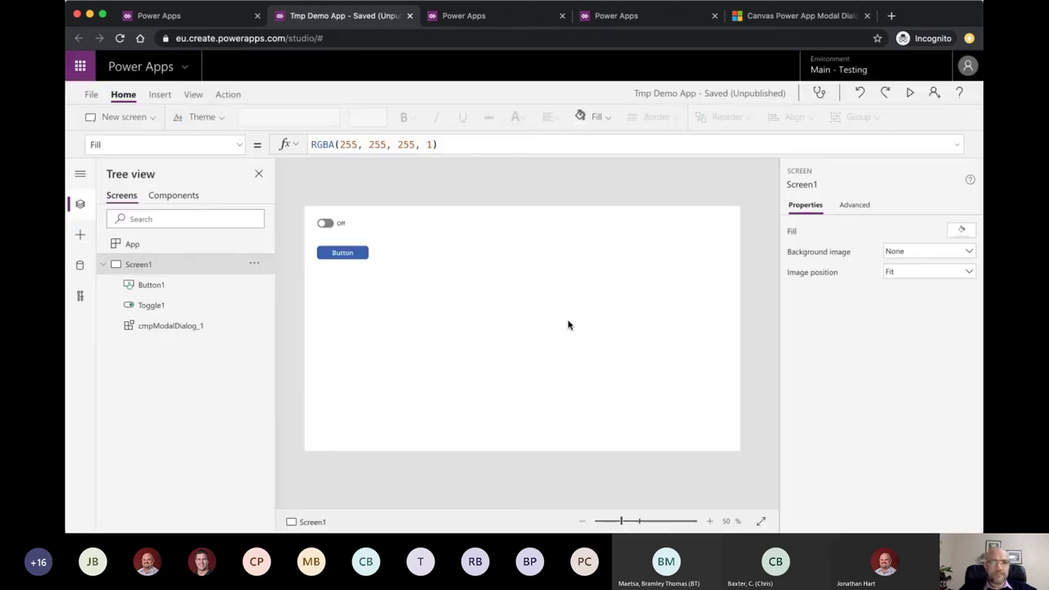
Step: In preview, search 'admin@' in the modal dialog's people picker and select the administrator, then exit preview
left_click(909, 92)
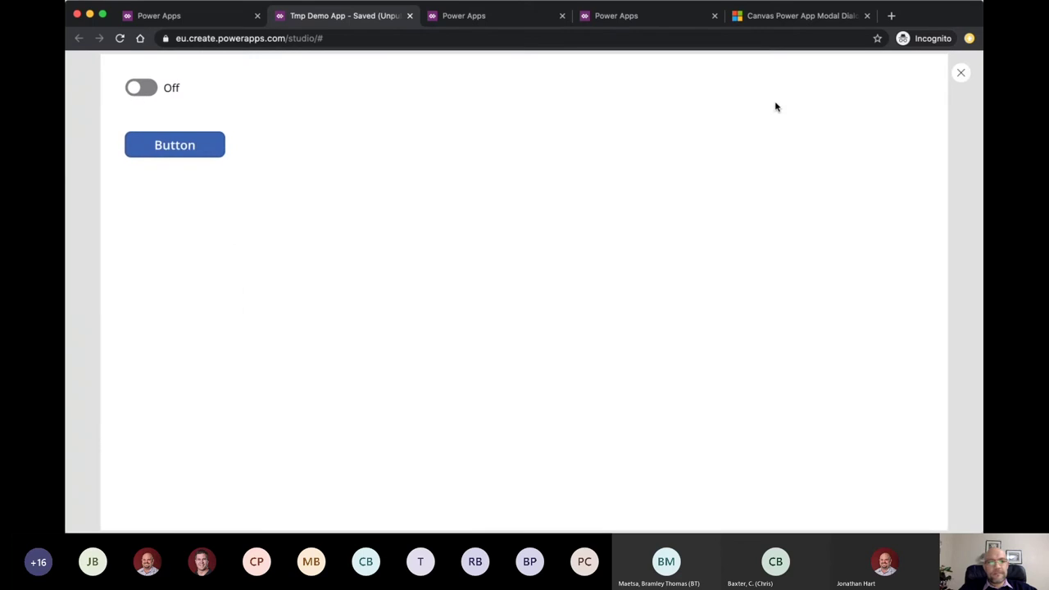
left_click(189, 154)
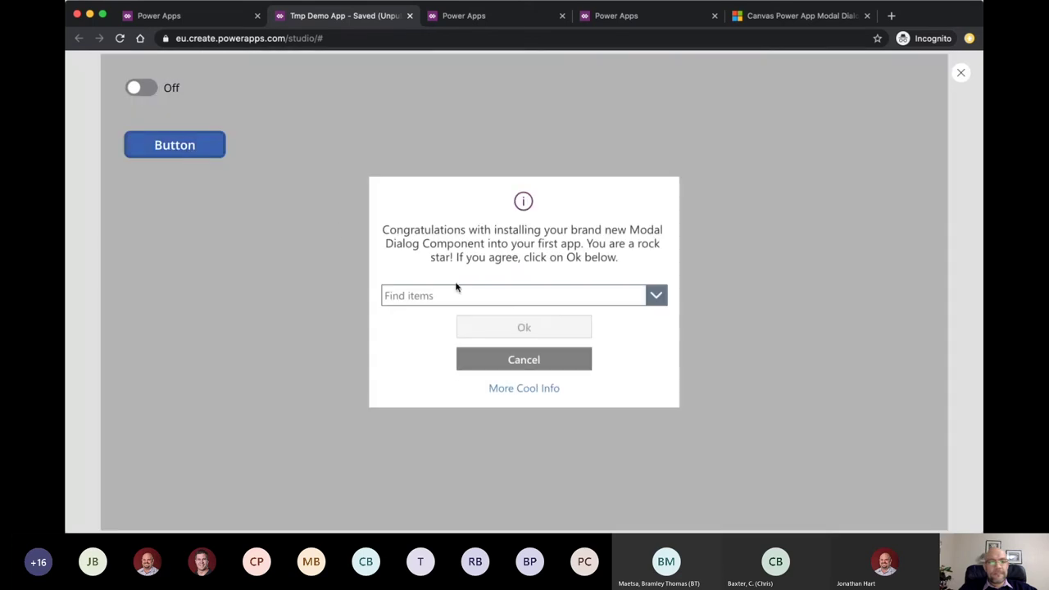
left_click(493, 296)
type("mod")
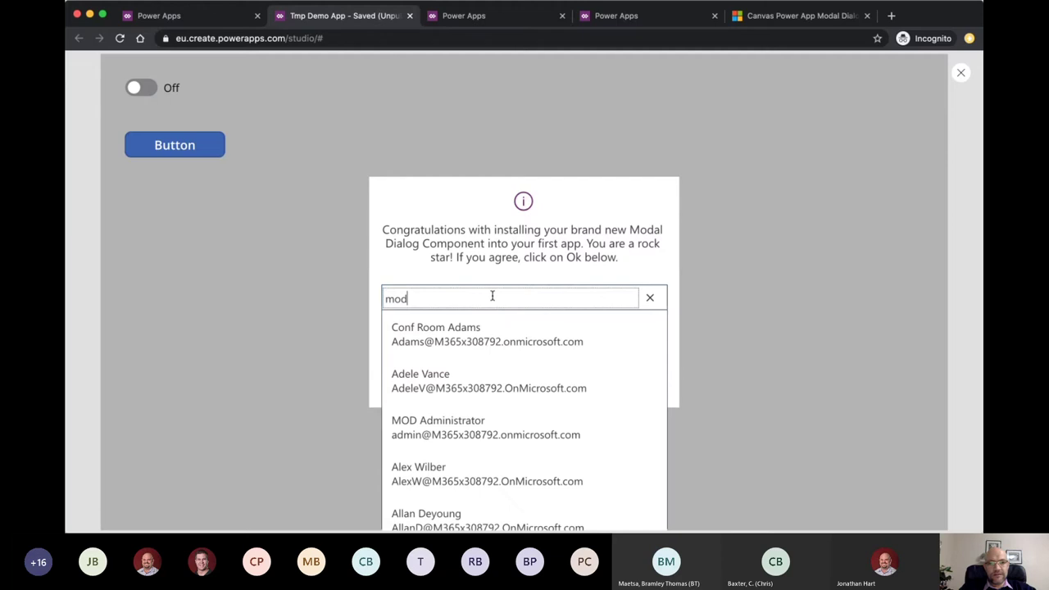
key("BackSpace")
key("BackSpace")
key("BackSpace")
type("admin")
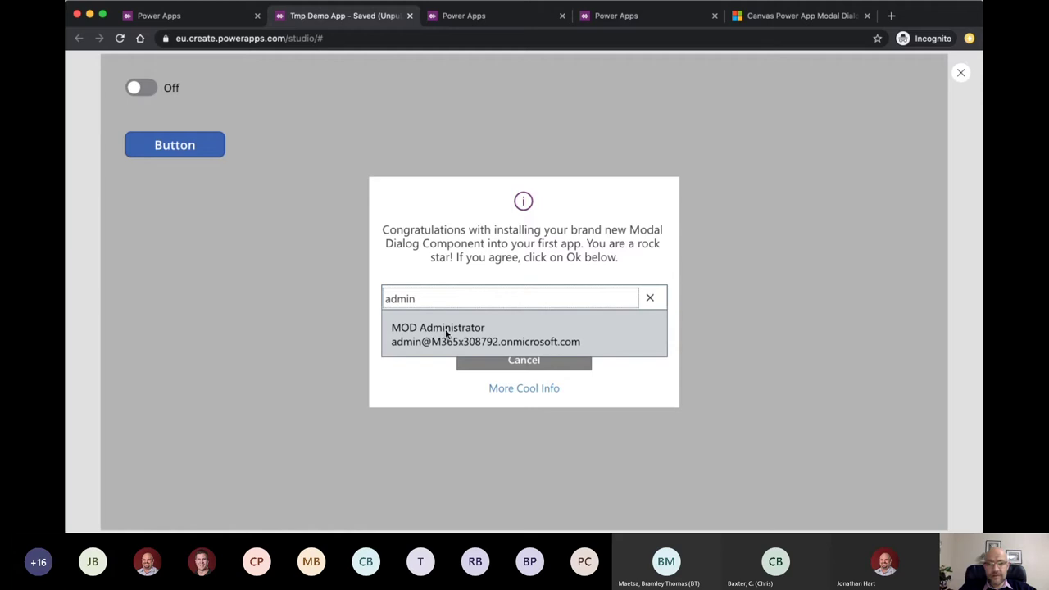
type("@")
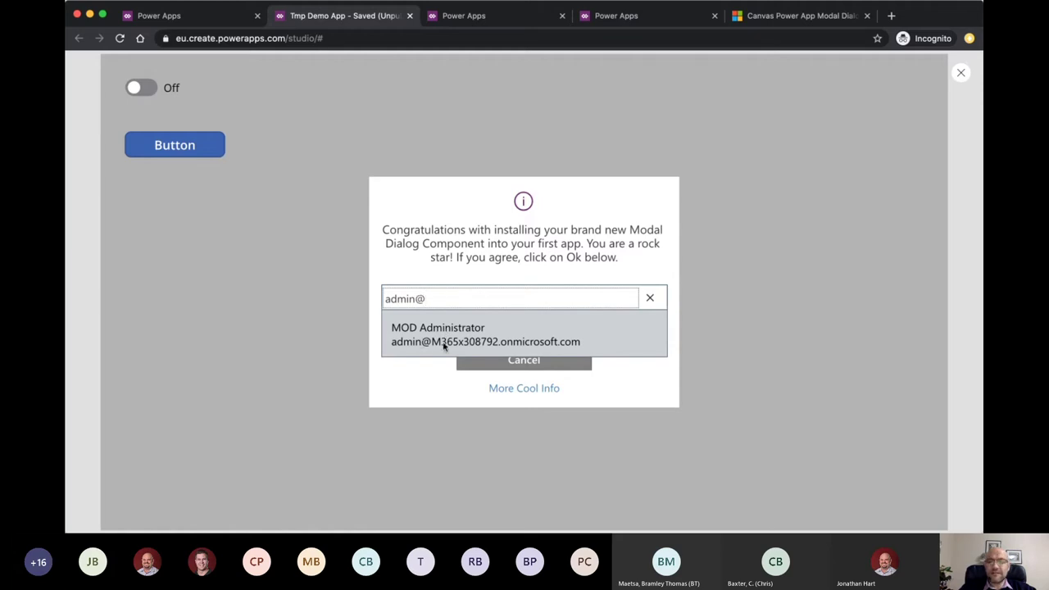
left_click(492, 344)
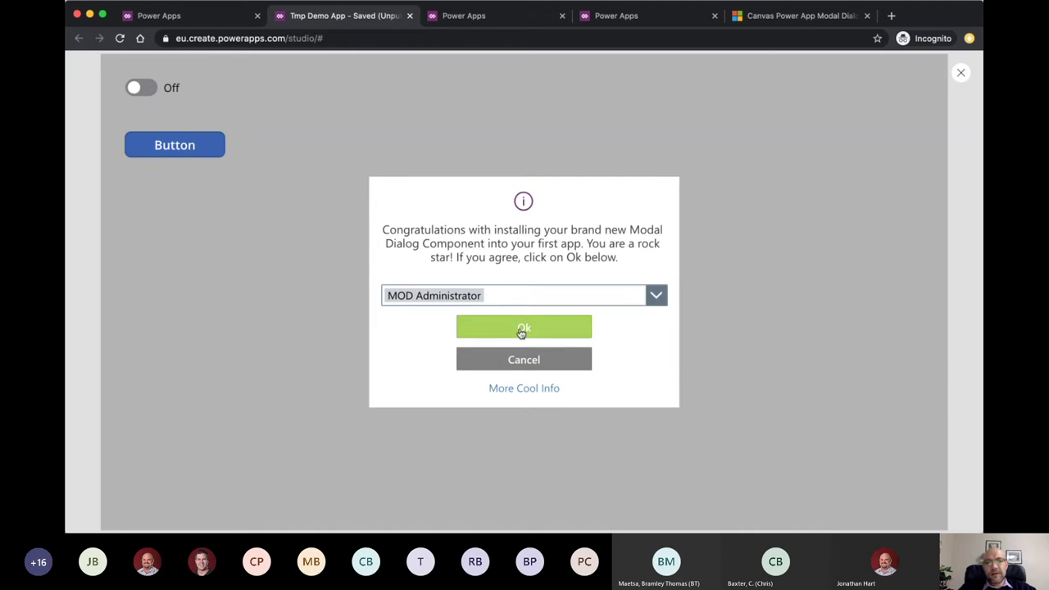
key("Escape")
left_click(608, 347)
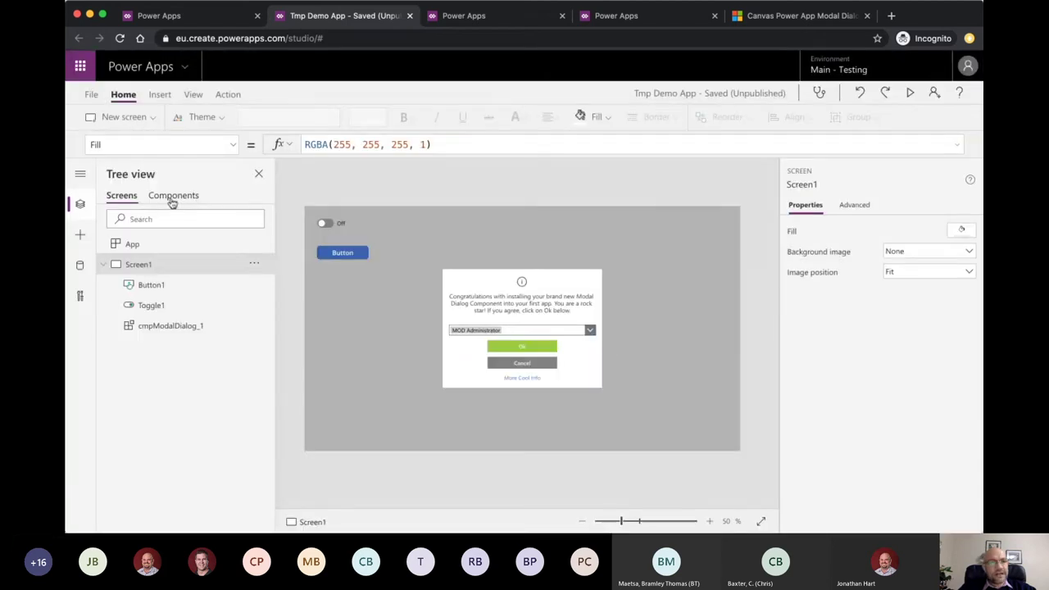
Step: Show cmpModalDialog_1's Theme formula expanded and scroll through its button colour settings
left_click(177, 326)
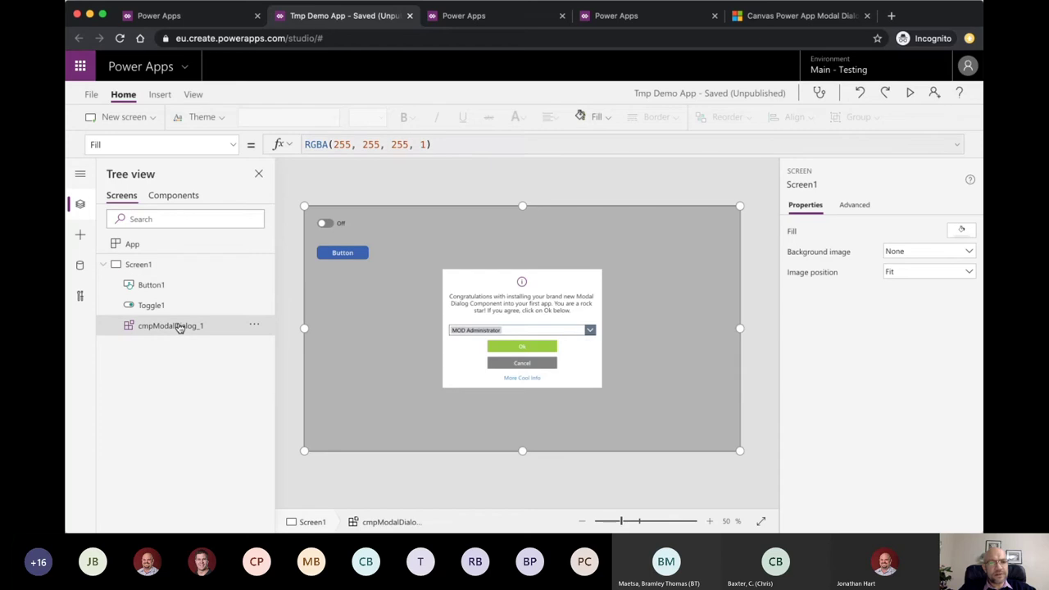
left_click(234, 145)
left_click(103, 227)
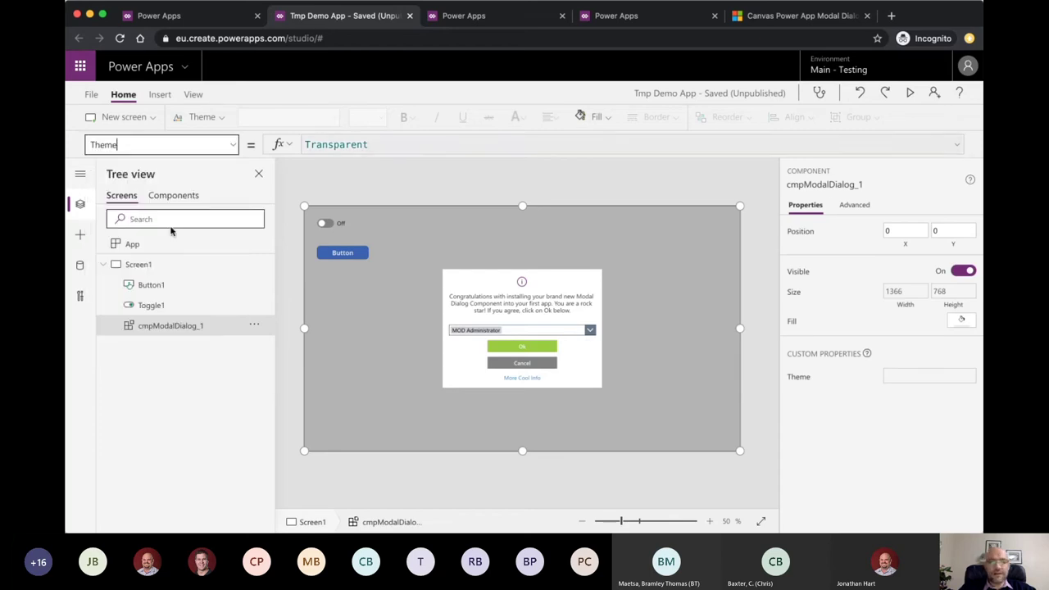
left_click(960, 144)
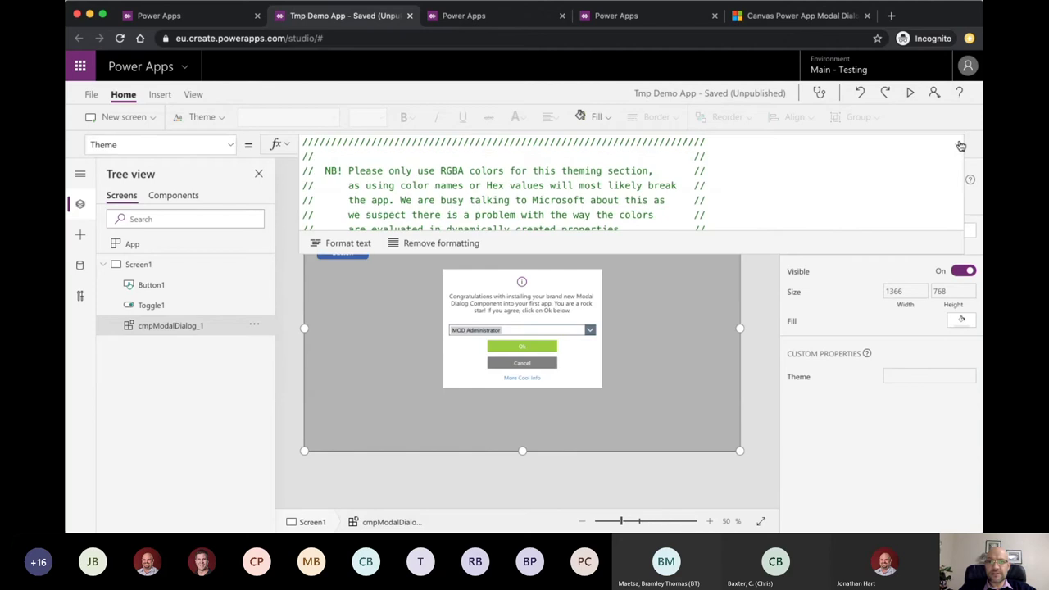
scroll(840, 190, "down", 5)
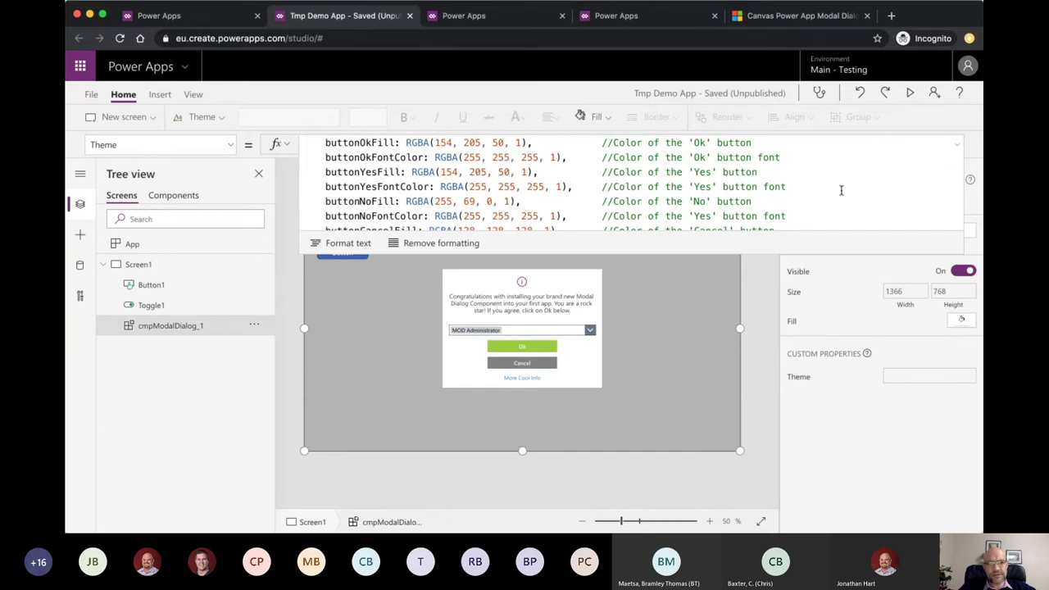
left_click(960, 146)
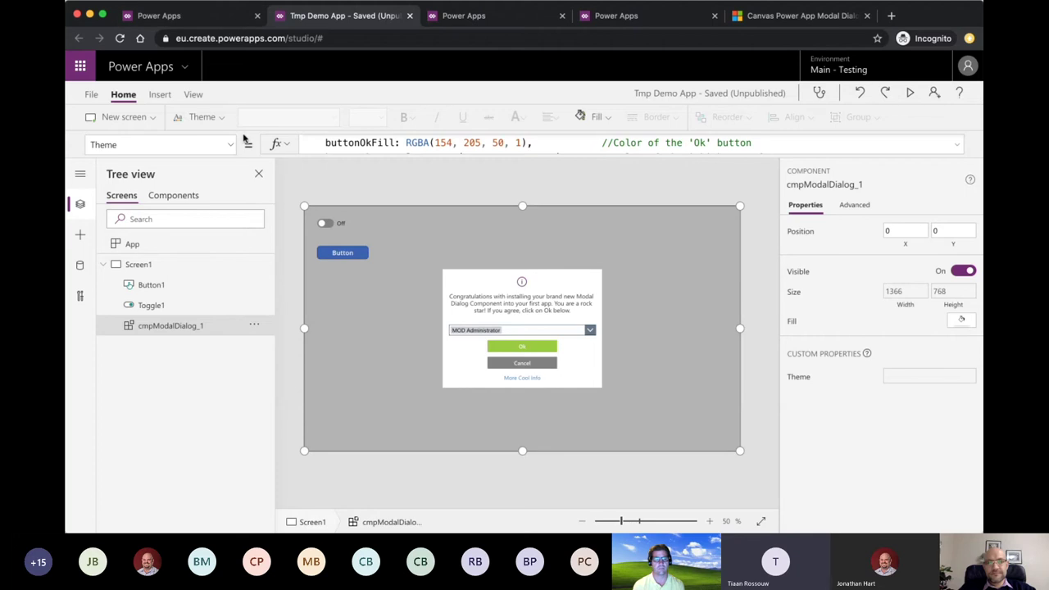
Step: Close the extra Power Apps studio browser tab
left_click(469, 18)
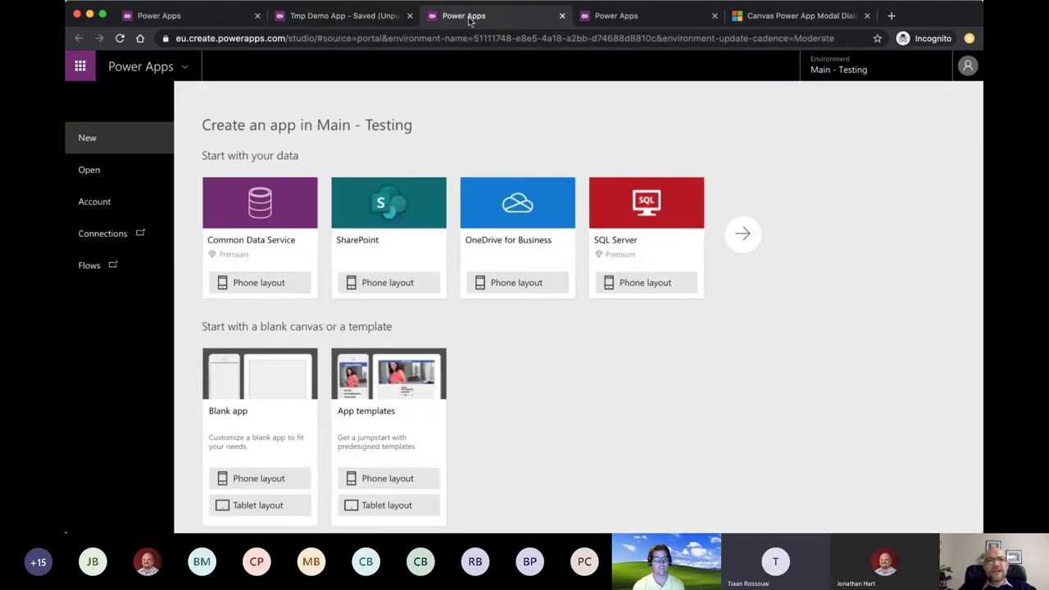
left_click(638, 17)
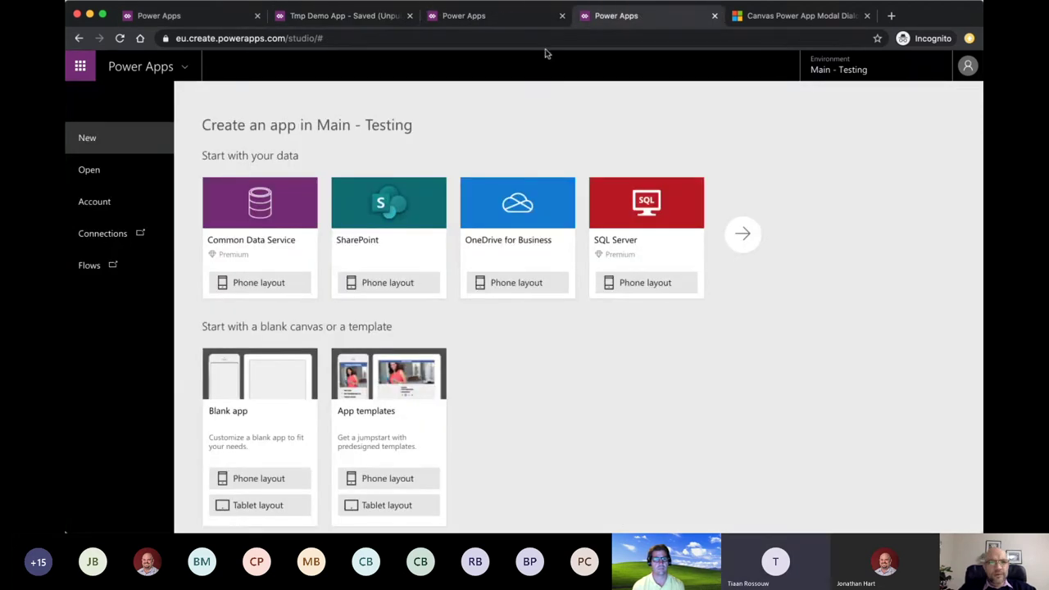
left_click(119, 181)
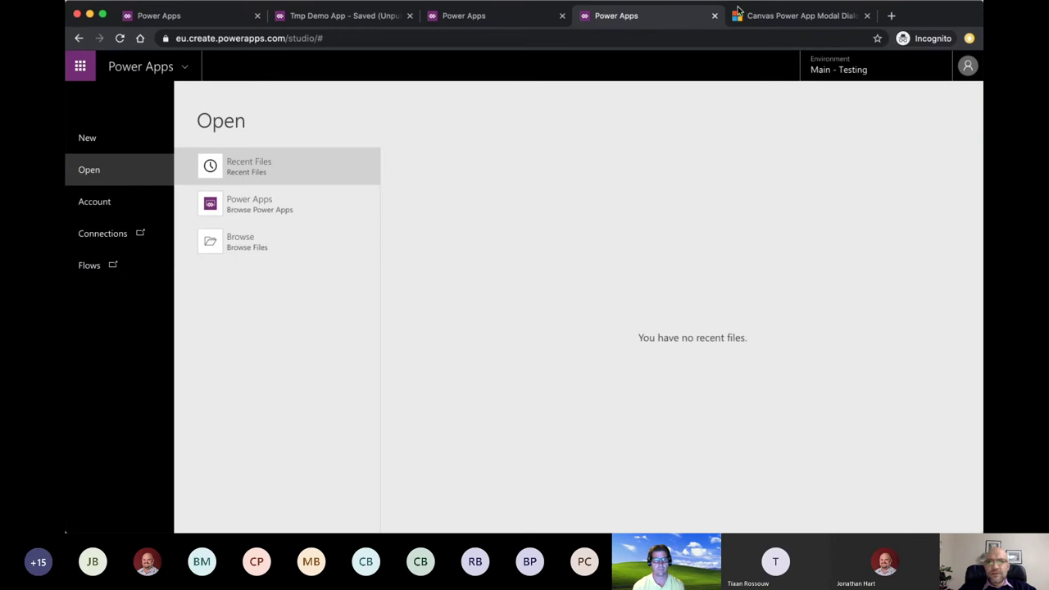
left_click(715, 16)
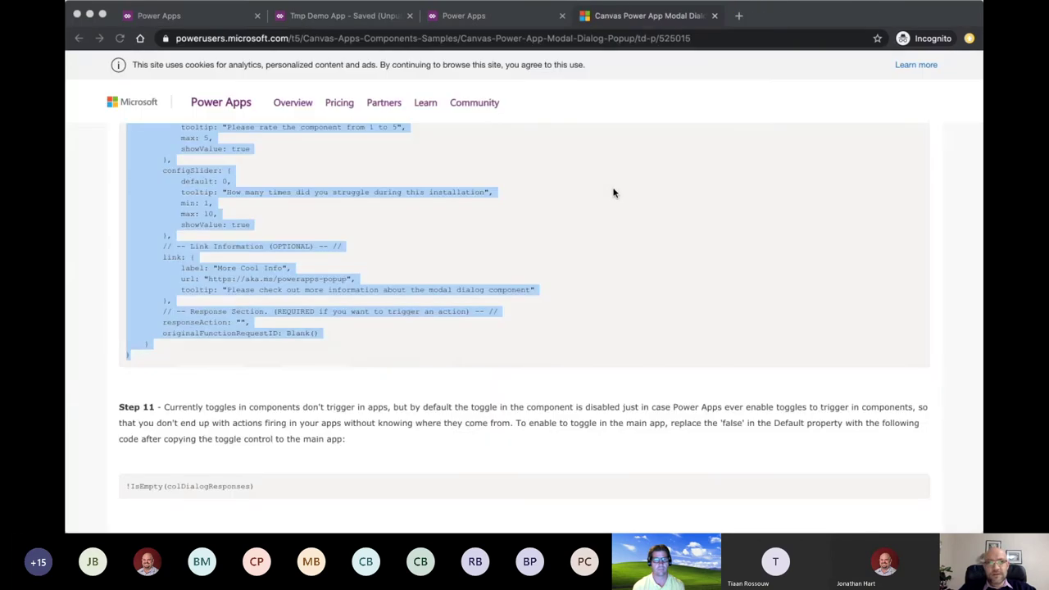
left_click(434, 20)
Step: Edit Generic App Components from the Component libraries list
left_click(188, 23)
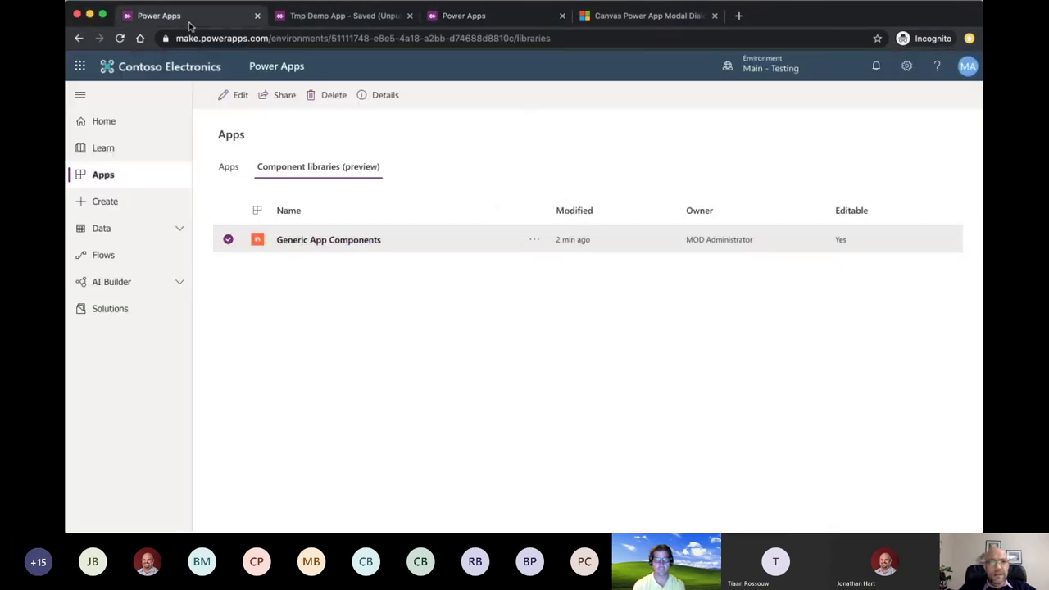
left_click(229, 168)
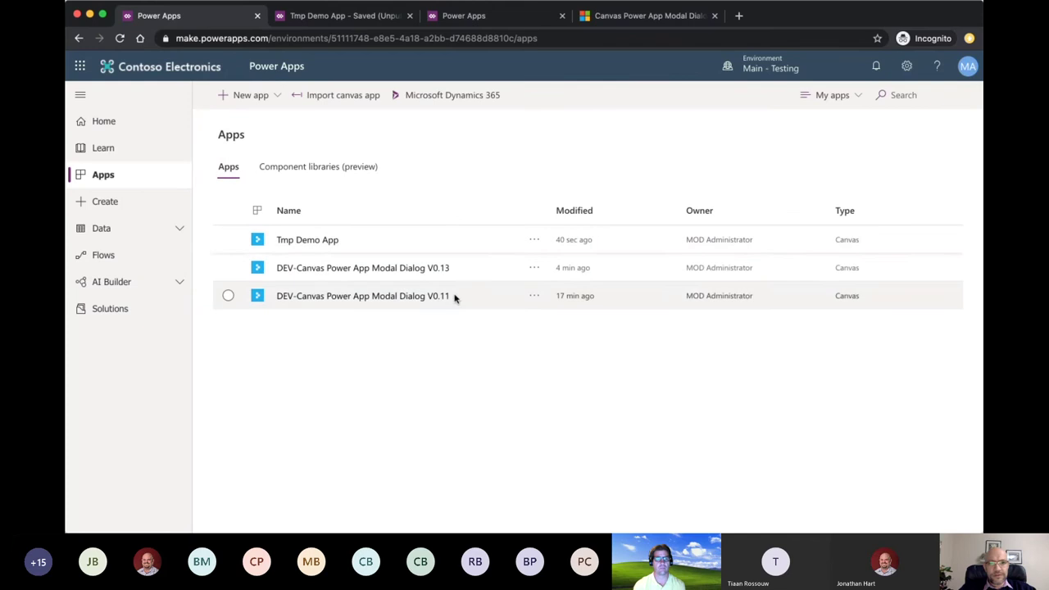
left_click(316, 172)
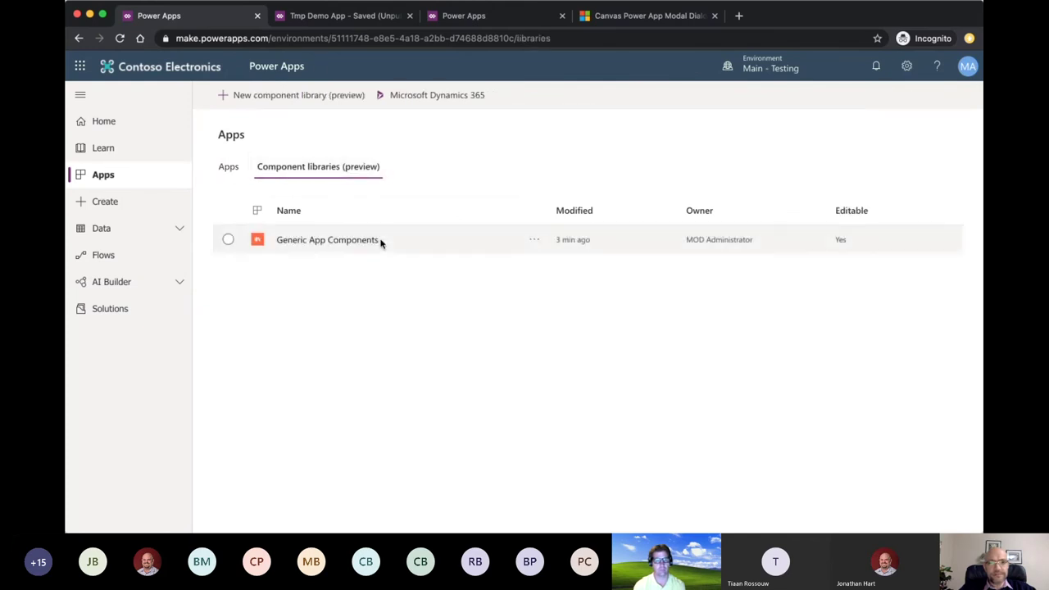
left_click(534, 241)
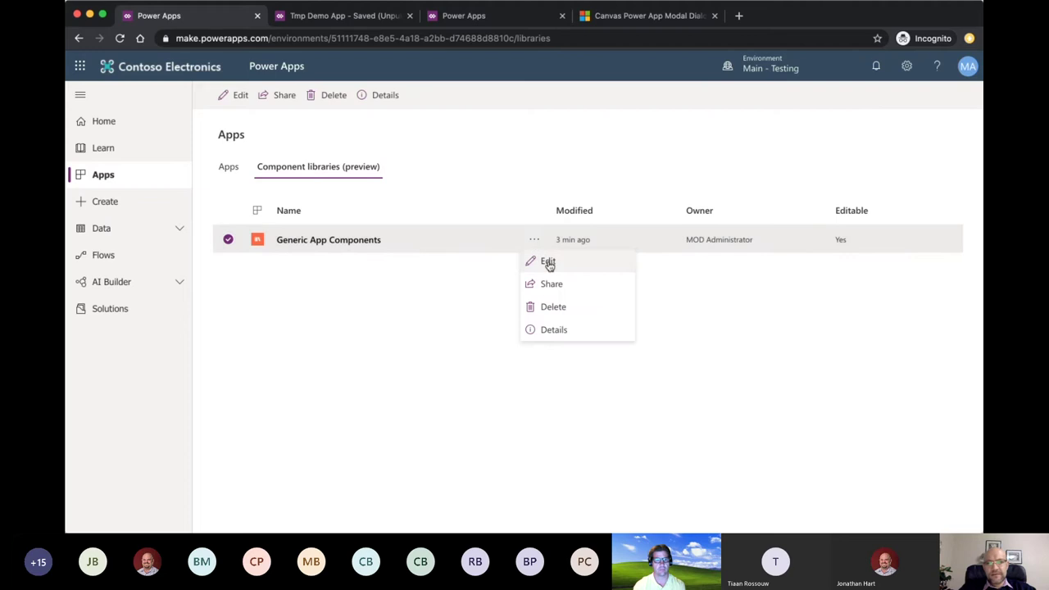
left_click(548, 261)
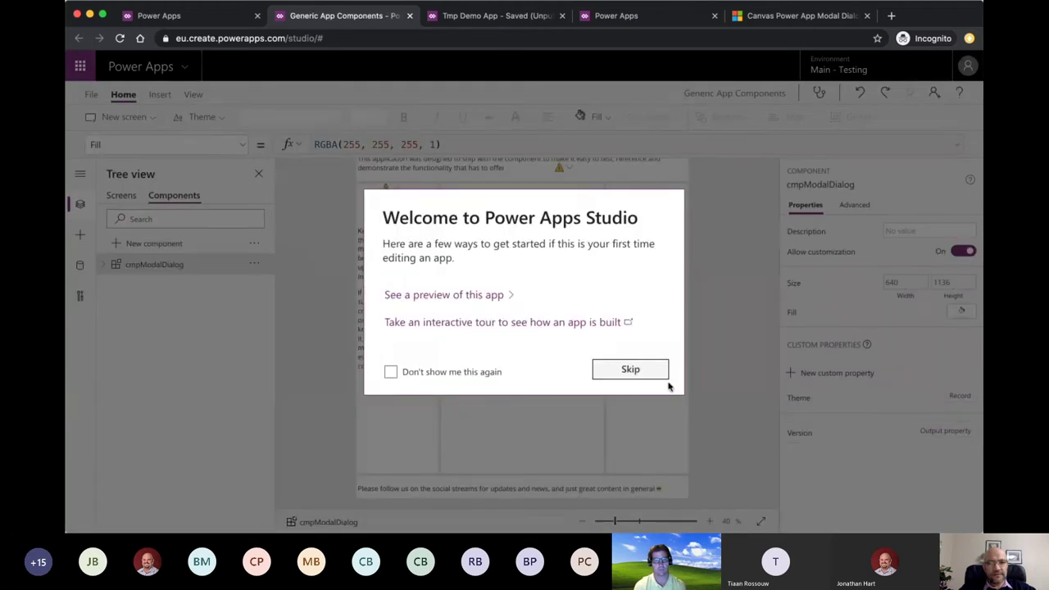
Step: Skip the welcome, cancel Import components, list cmpModalDialog's controls, then view the blank Screen1
left_click(653, 375)
left_click(253, 243)
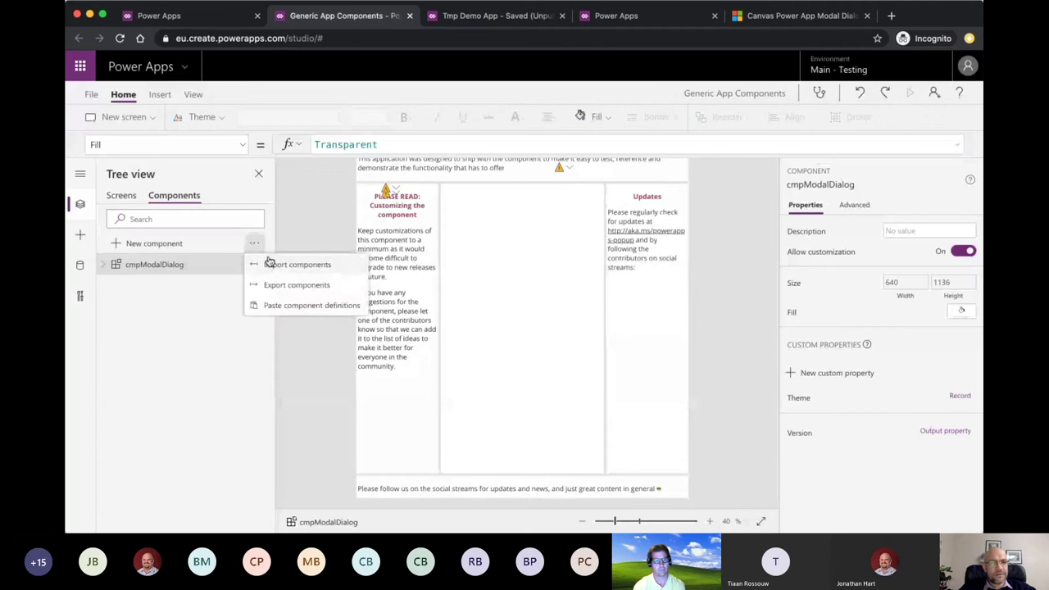
left_click(270, 262)
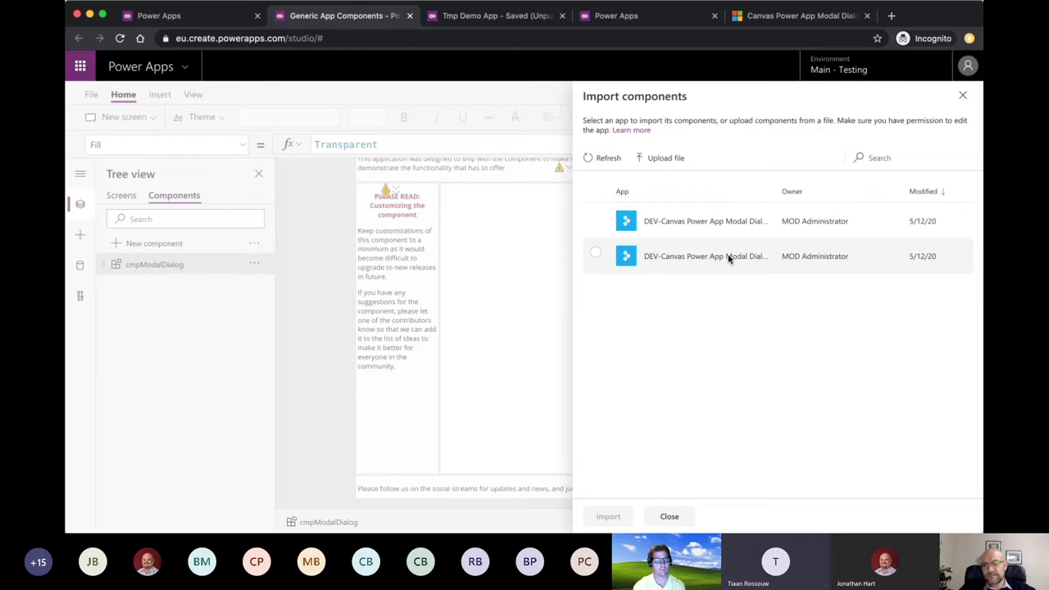
key("Escape")
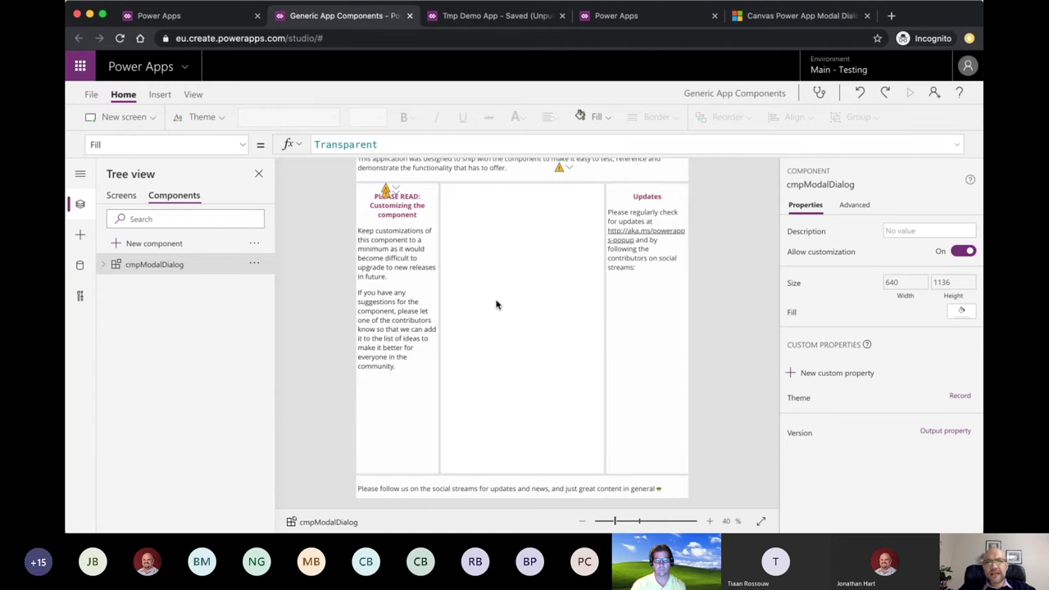
left_click(106, 266)
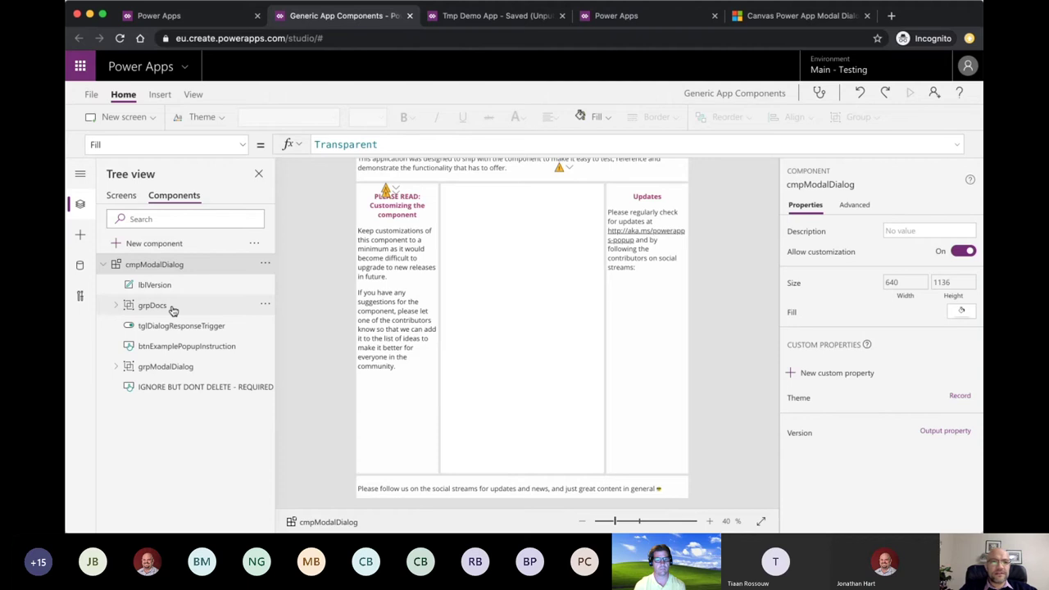
left_click(121, 197)
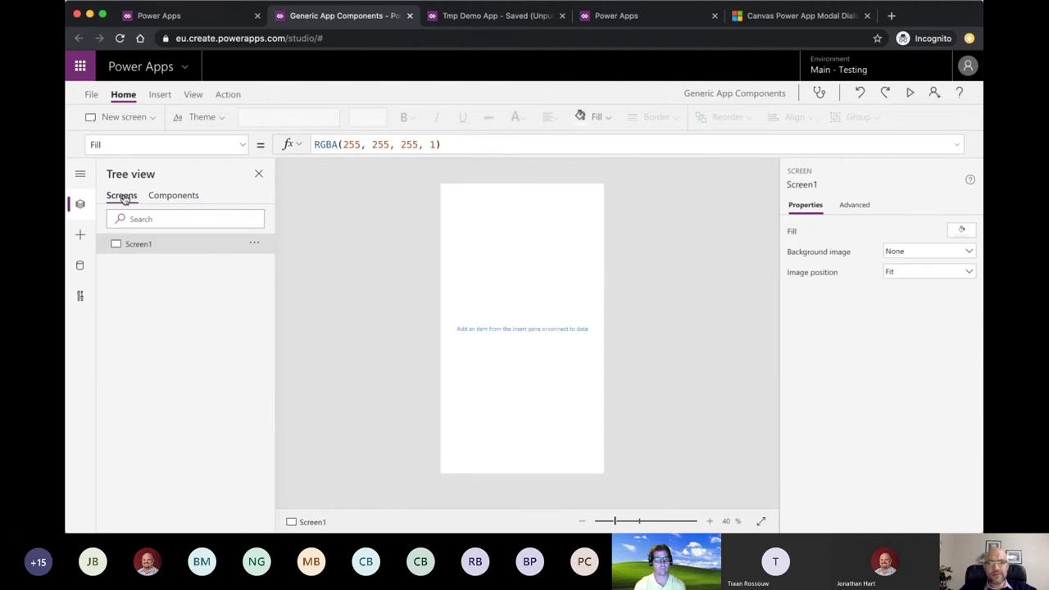
Step: Switch back to the Tmp Demo App browser tab
left_click(503, 25)
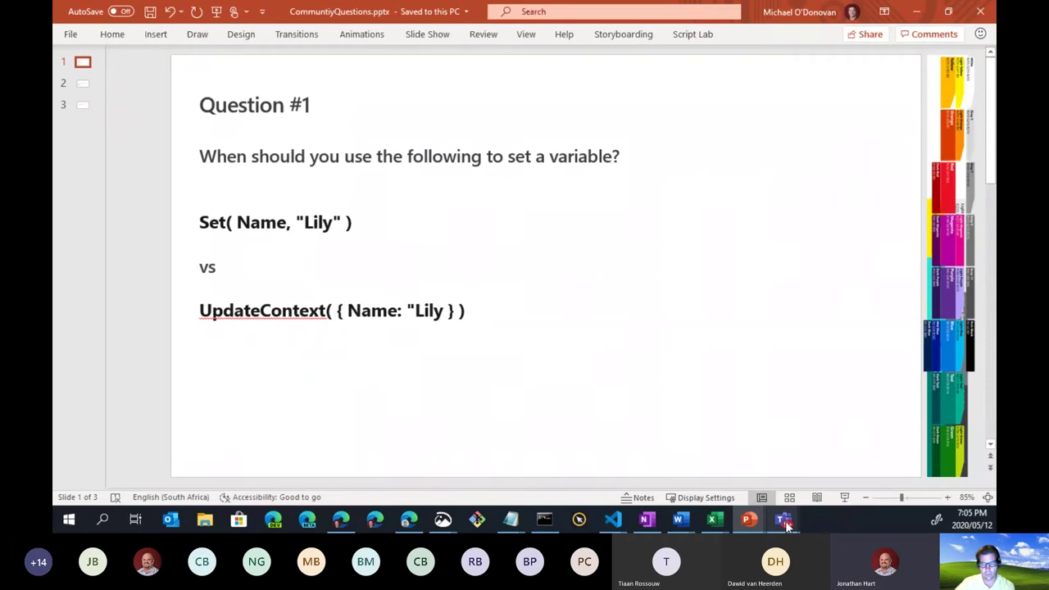
mouse_move(784, 524)
left_click(731, 441)
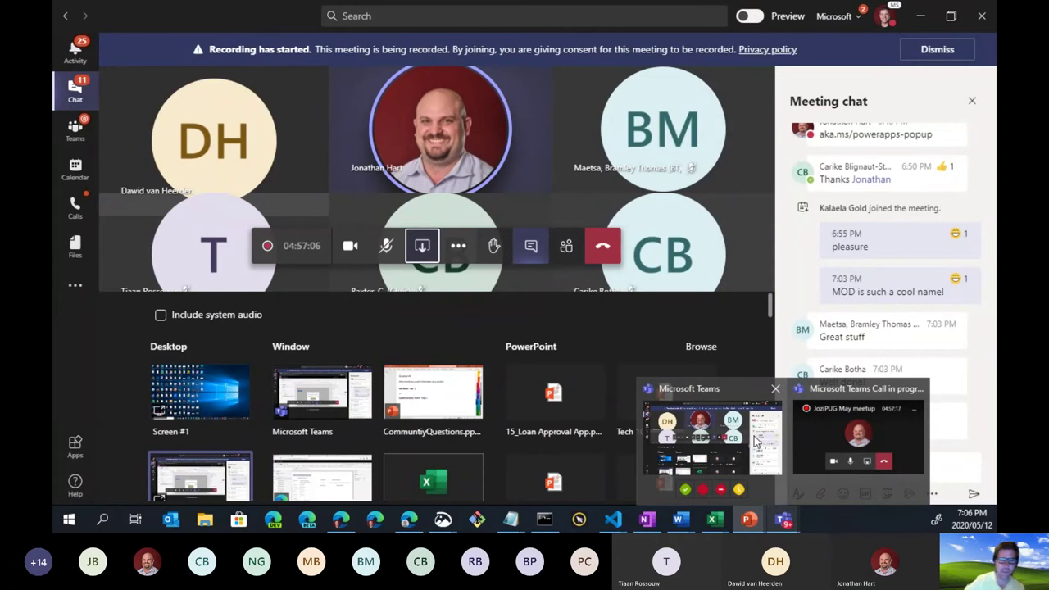
left_click(755, 442)
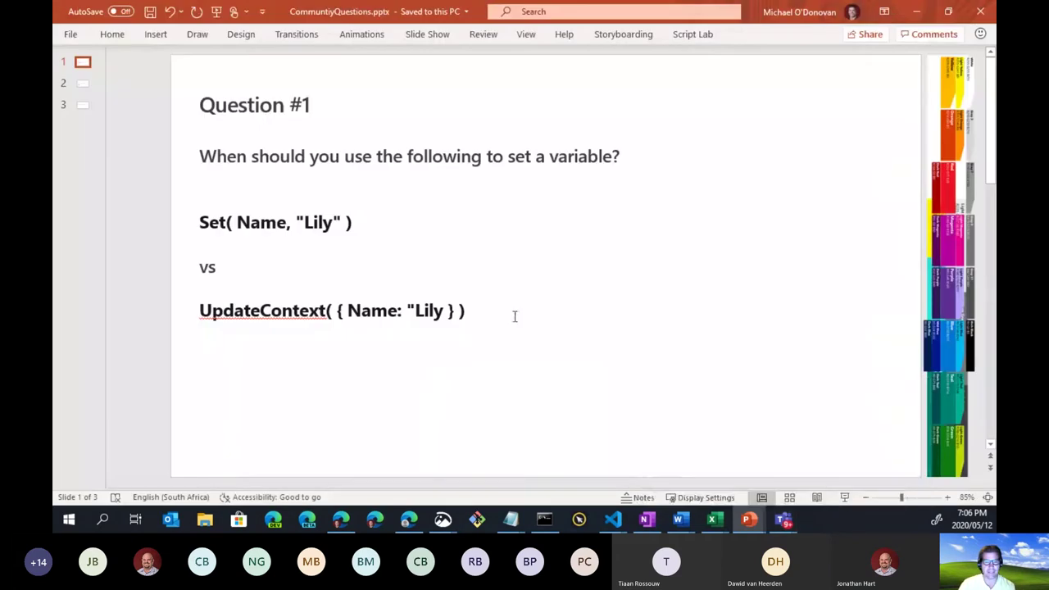